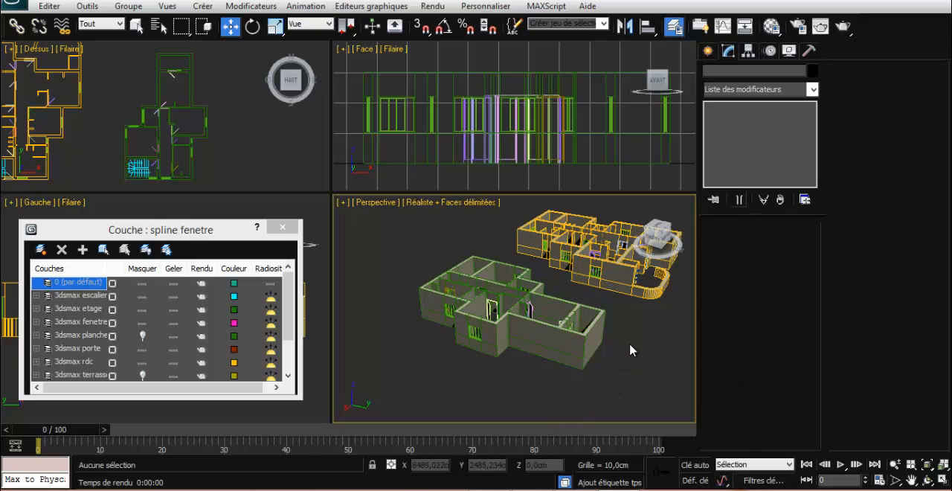
Select the green upper-storey walls on the 3dsmax etage layer and examine the outer walls around the end rooms
click(593, 334)
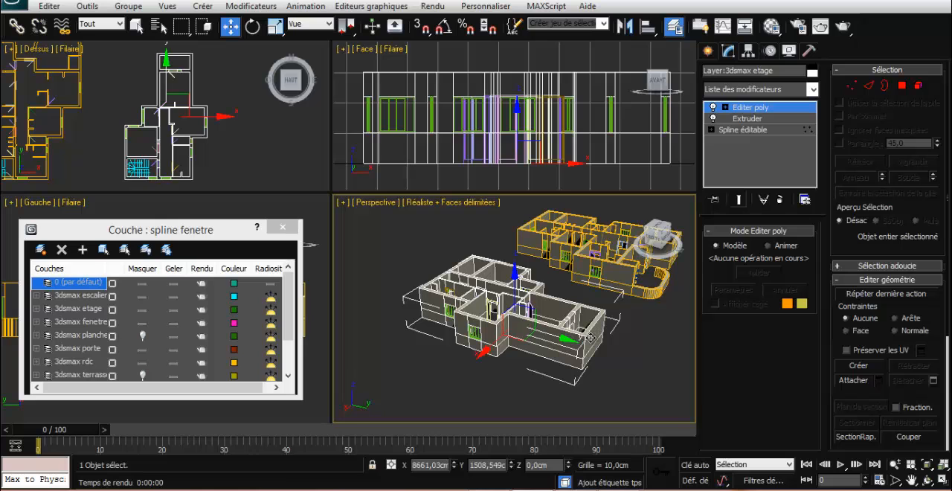
alt+middle_drag(593, 334, 533, 283)
scroll(545, 346, up, 5)
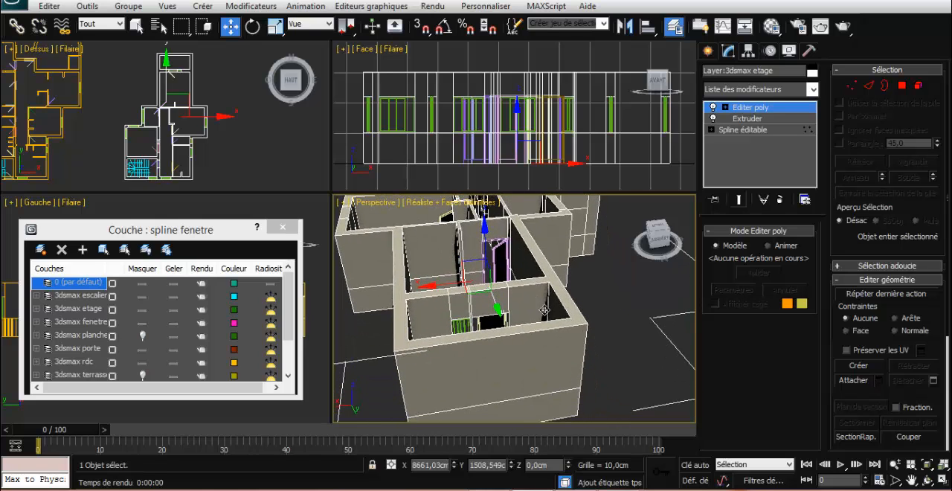
scroll(605, 321, down, 4)
scroll(655, 323, down, 4)
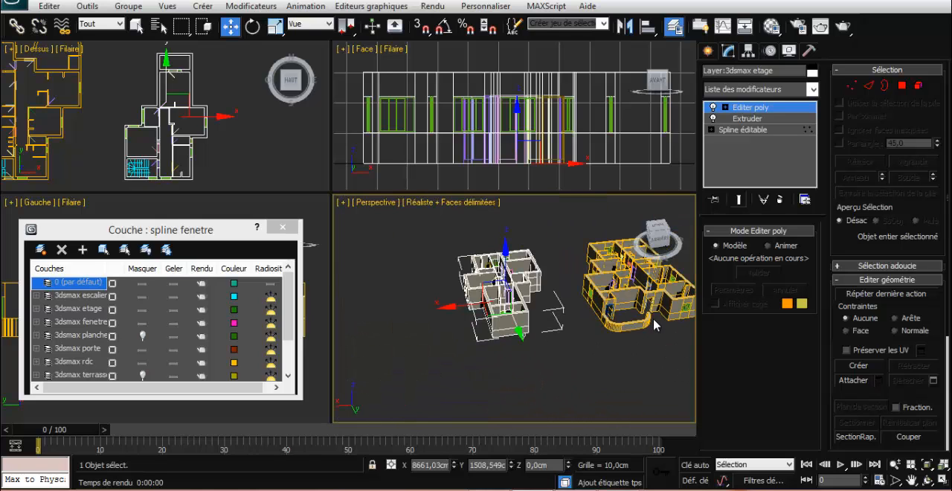
scroll(526, 325, up, 6)
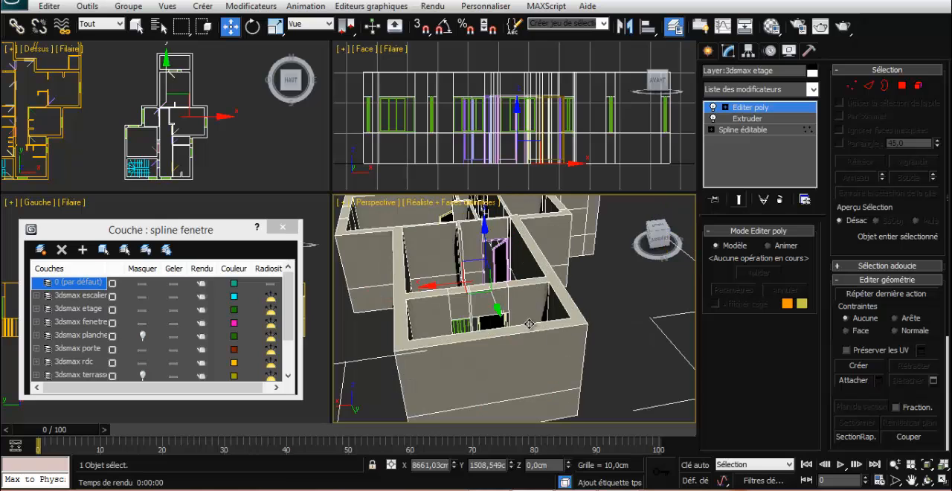
mouse_move(532, 331)
middle_down()
mouse_move(554, 332)
mouse_move(546, 336)
middle_up()
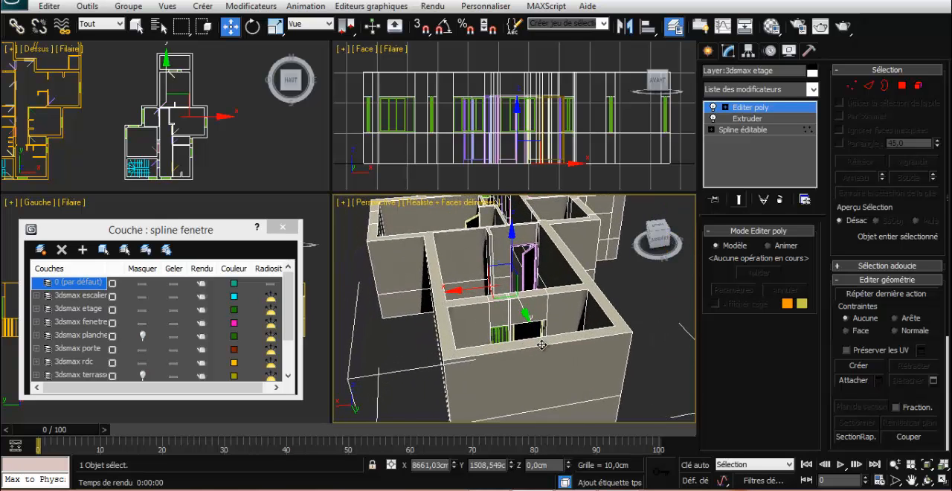
scroll(542, 344, up, 5)
scroll(577, 340, up, 2)
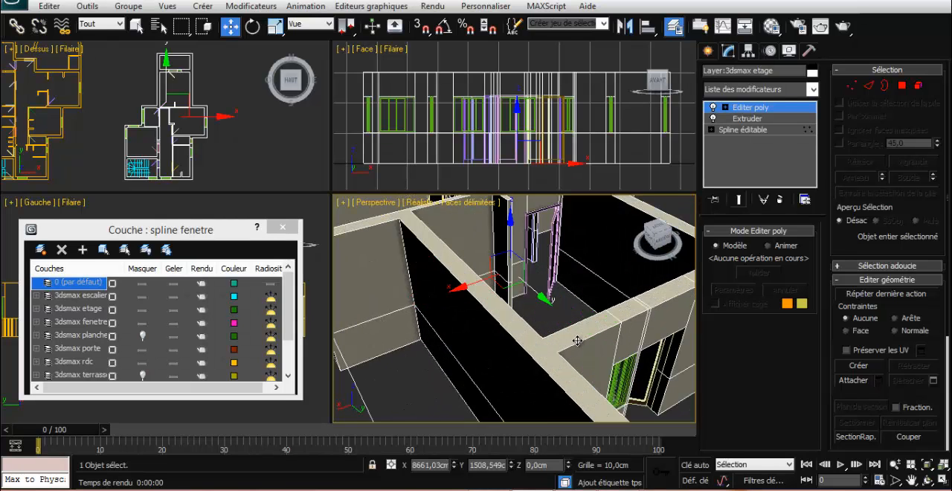
scroll(577, 341, down, 3)
alt+middle_drag(587, 332, 498, 343)
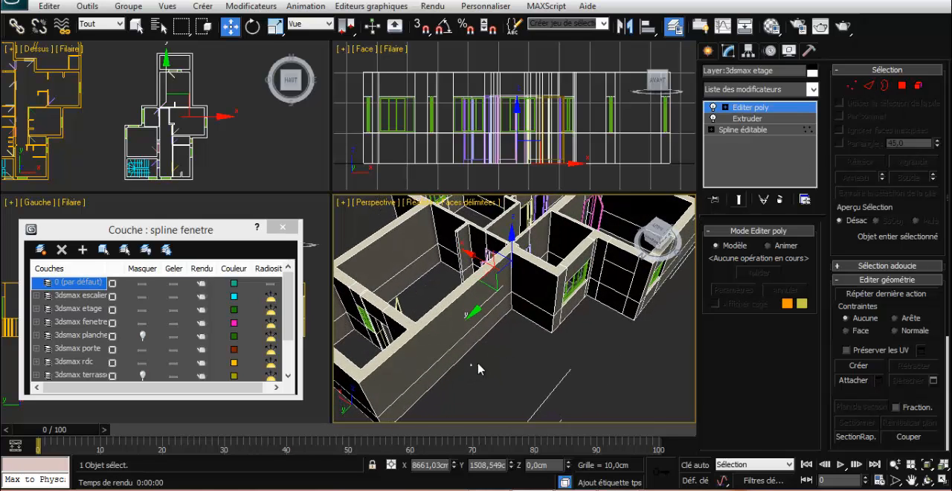
alt+middle_drag(491, 355, 511, 332)
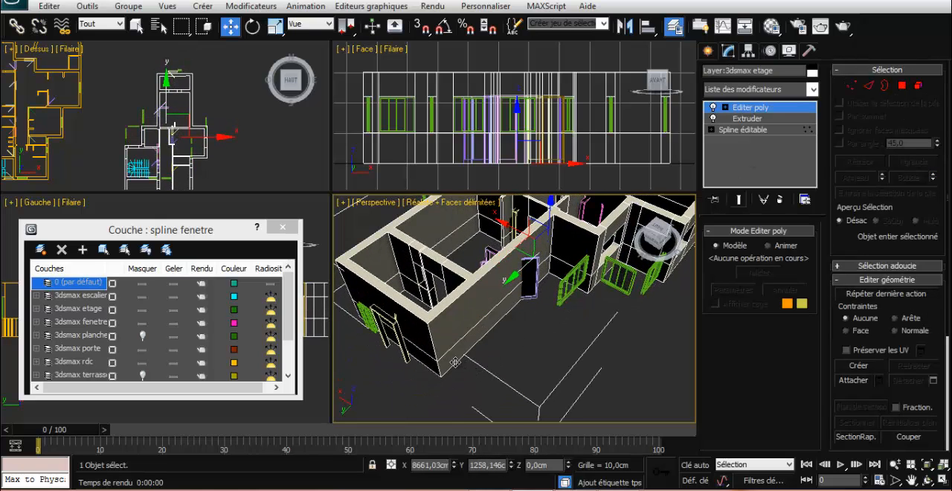
drag(455, 362, 437, 360)
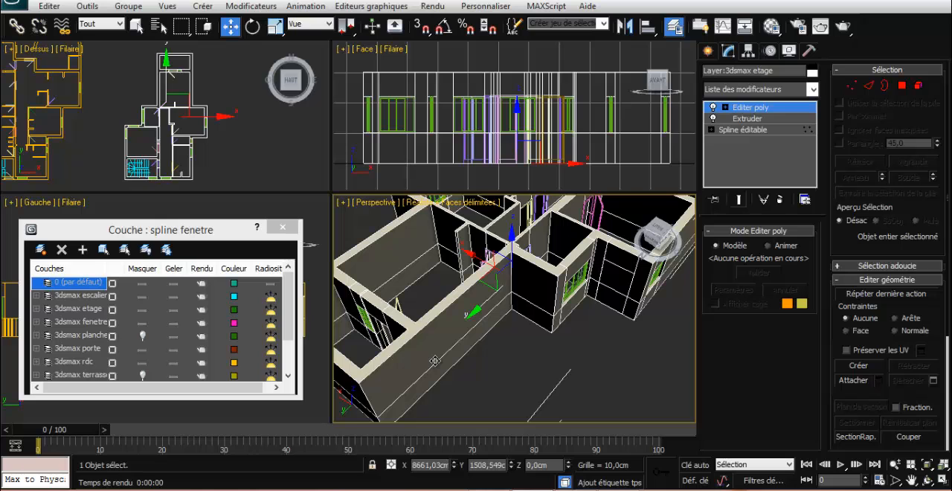
click(624, 390)
mouse_move(440, 339)
mouse_down()
mouse_move(469, 323)
mouse_move(455, 334)
mouse_up()
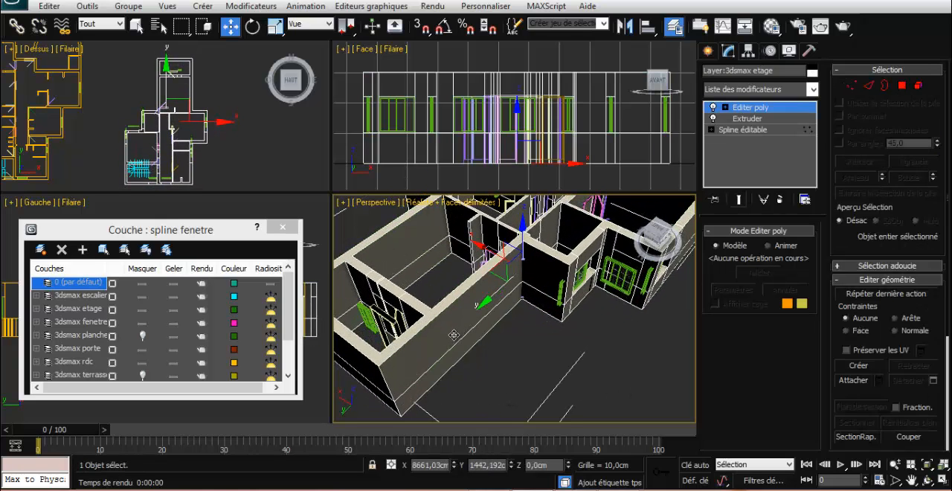
key(ctrl+z)
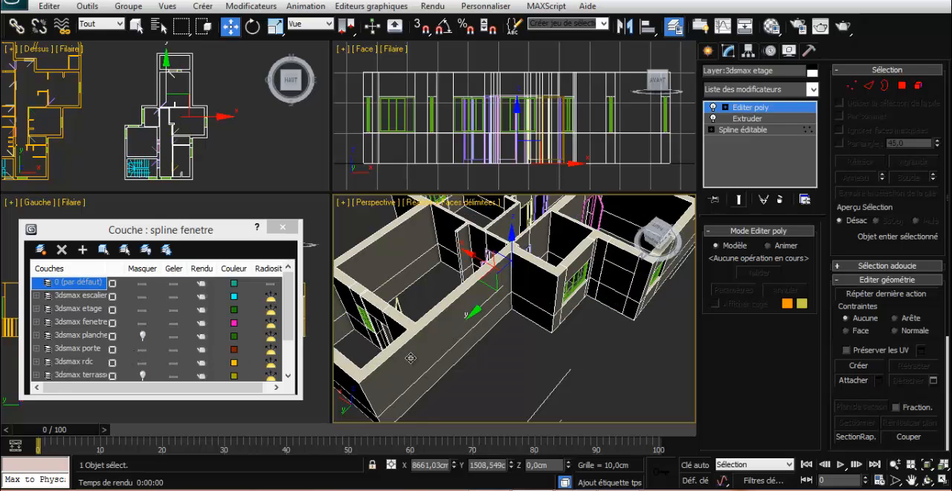
Switch from the Move tool to the Select tool and edit the upper-storey walls at vertex level
scroll(619, 381, down, 3)
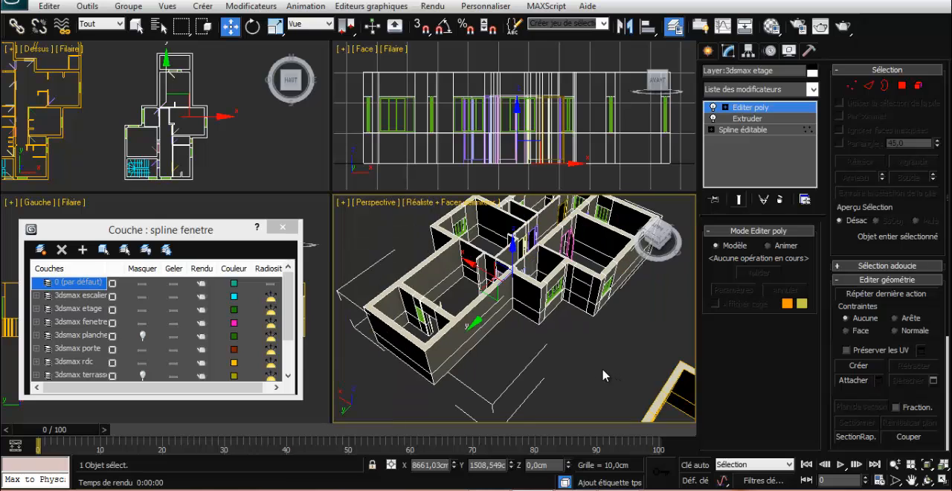
alt+middle_drag(597, 366, 590, 357)
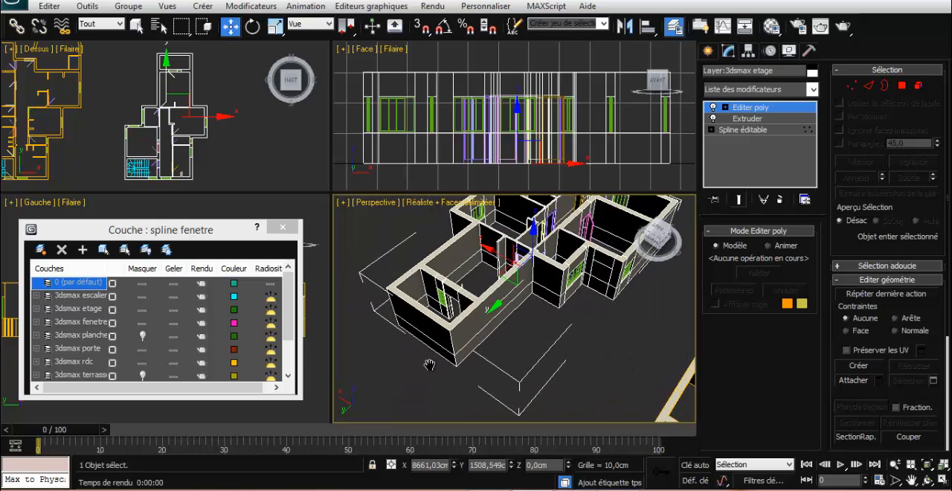
middle_drag(429, 364, 462, 368)
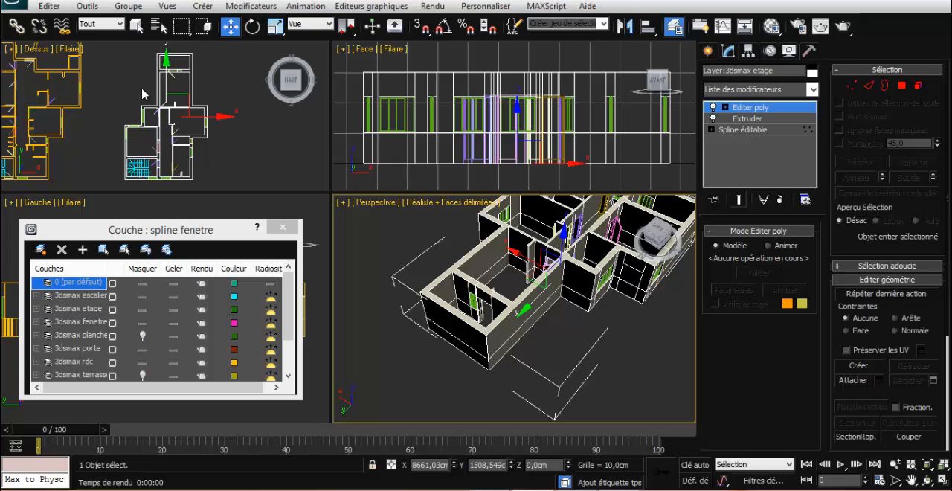
click(139, 30)
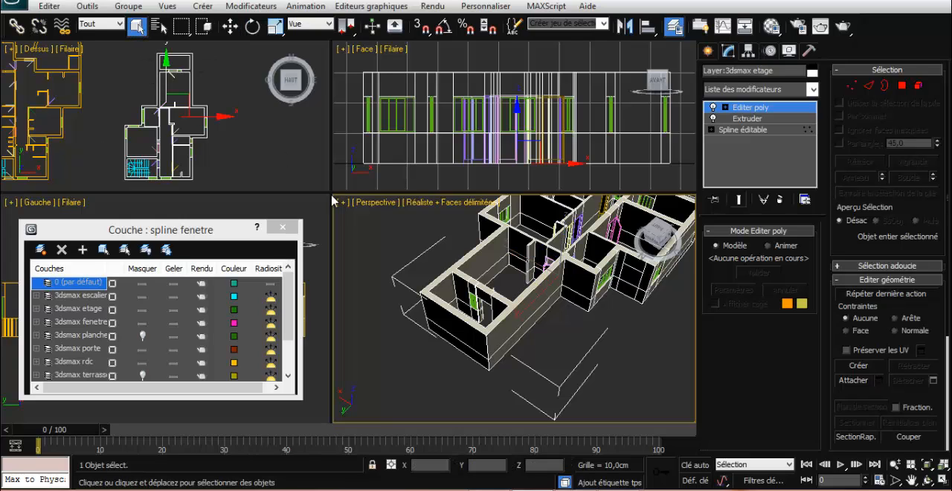
middle_drag(518, 336, 539, 342)
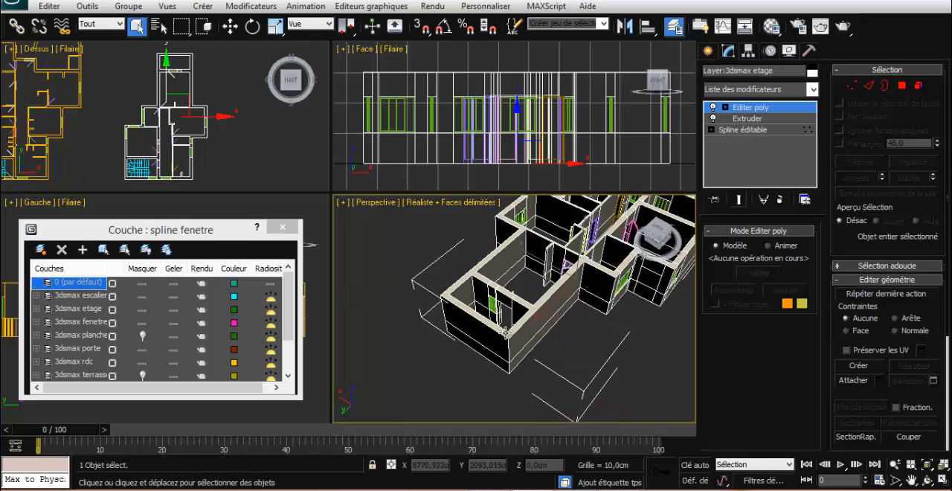
click(851, 86)
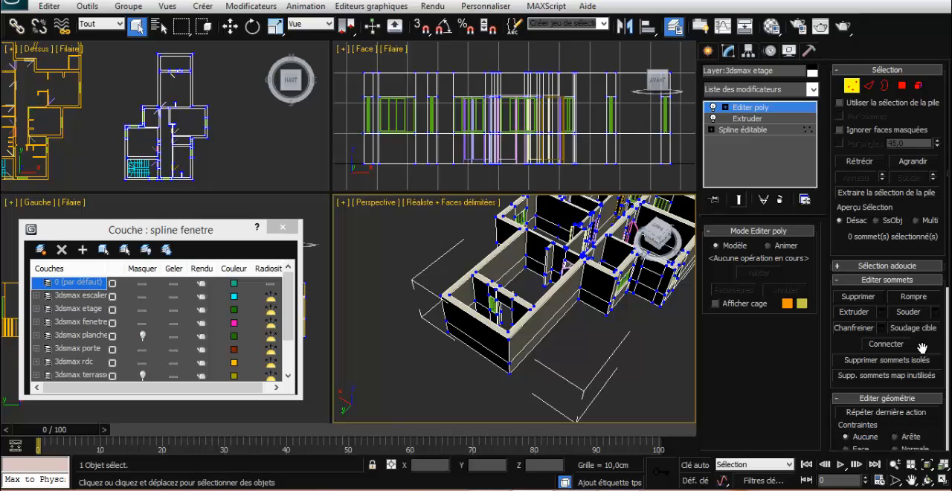
Activate Cut with 3D snapping and place a cut point on the outer top vertex at the end room's corner
drag(911, 349, 904, 181)
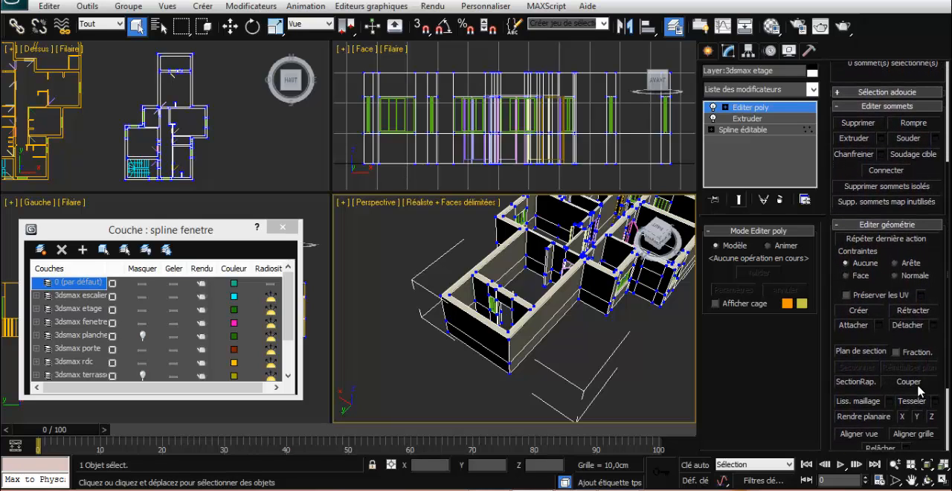
click(909, 382)
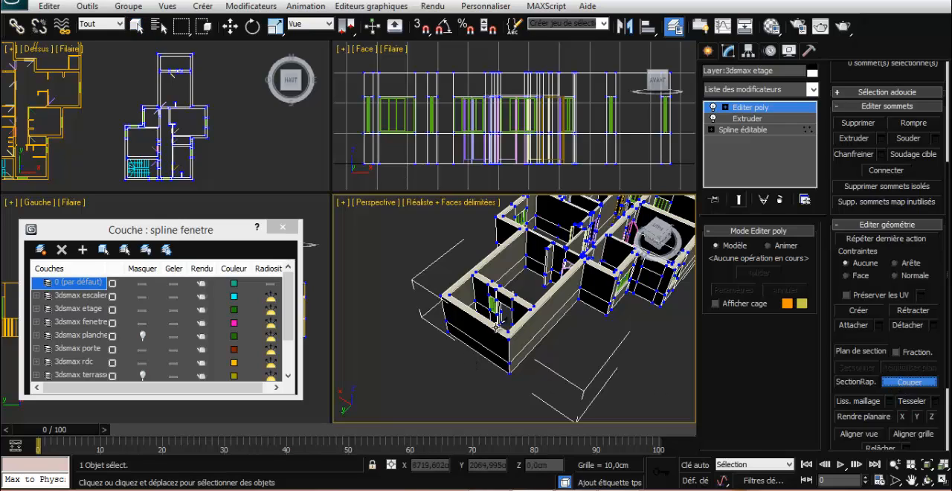
click(421, 26)
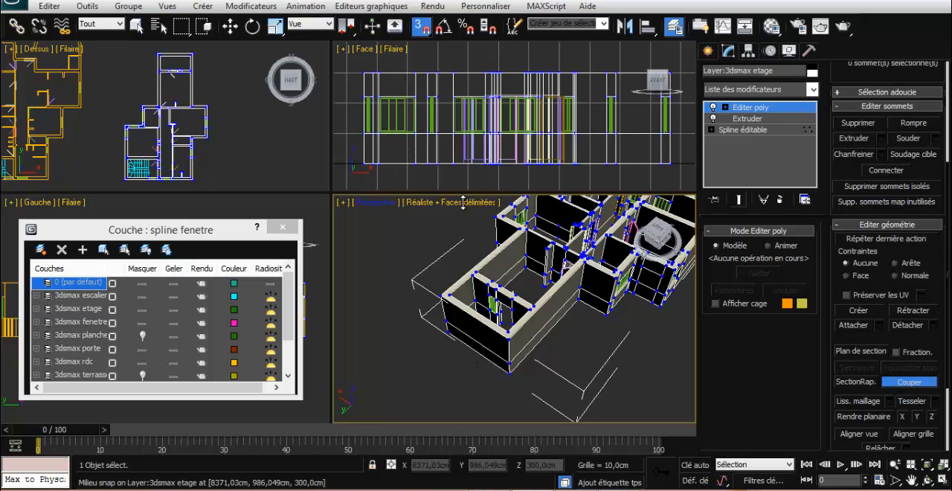
click(508, 336)
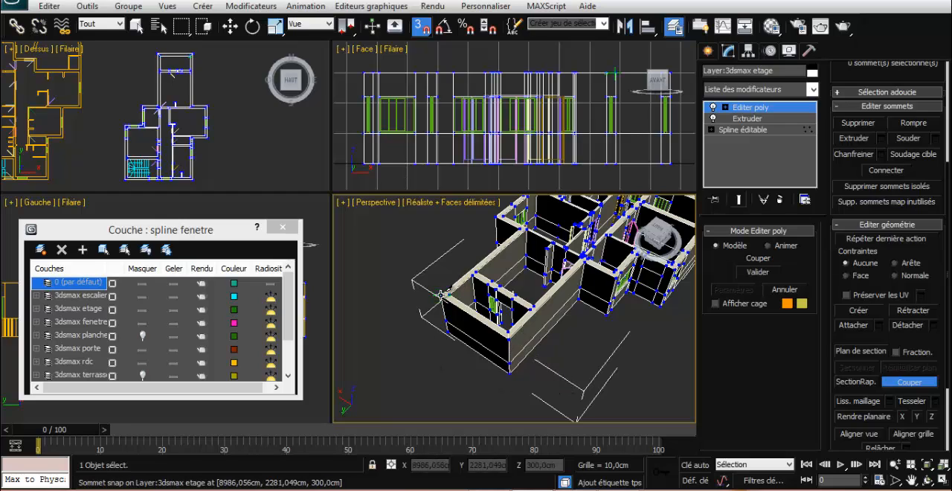
Cut from the inner vertex at the partition junction across the wall top and down the outer face to its base, finishing without snapping
click(535, 313)
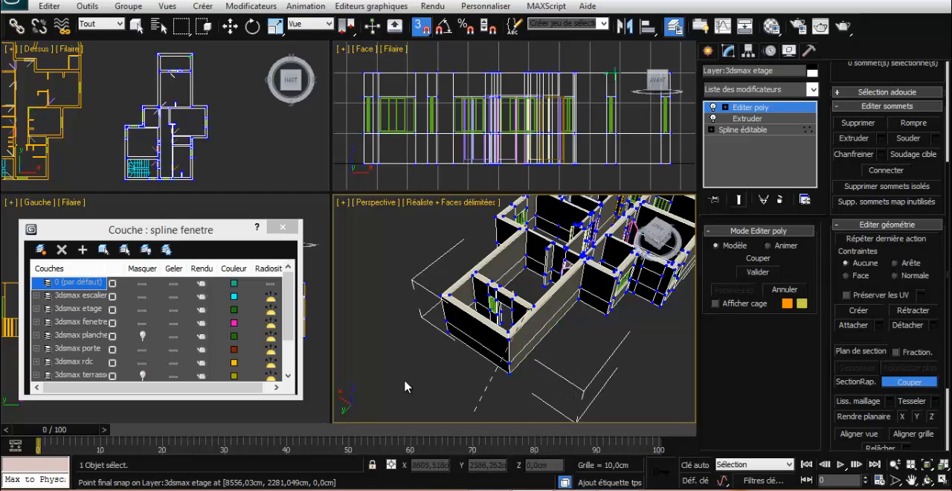
scroll(570, 315, up, 3)
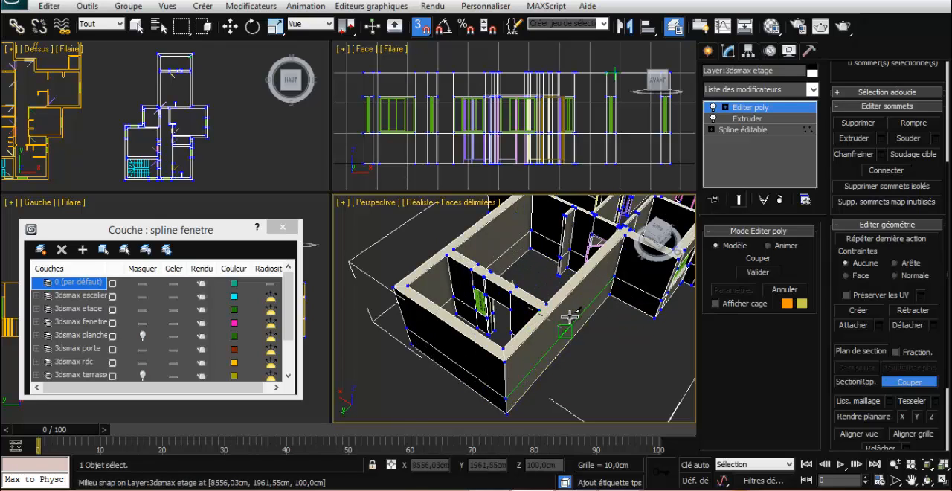
scroll(570, 315, up, 2)
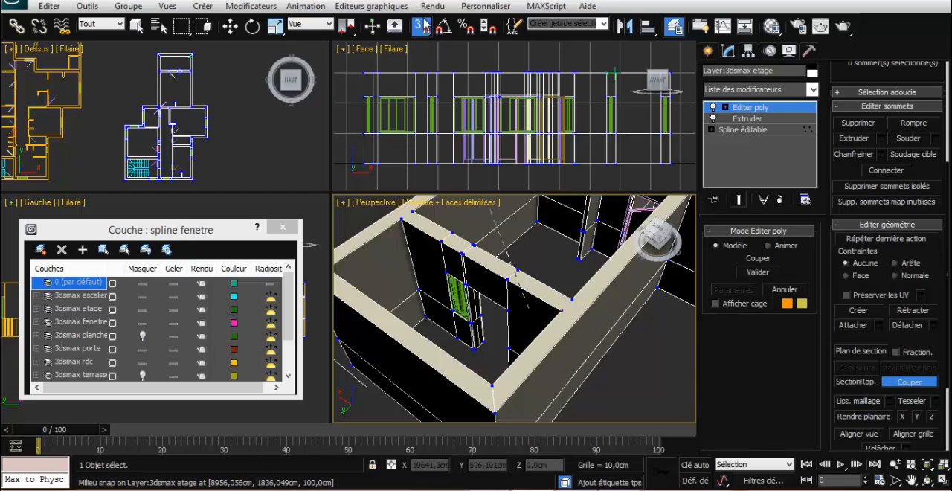
click(579, 318)
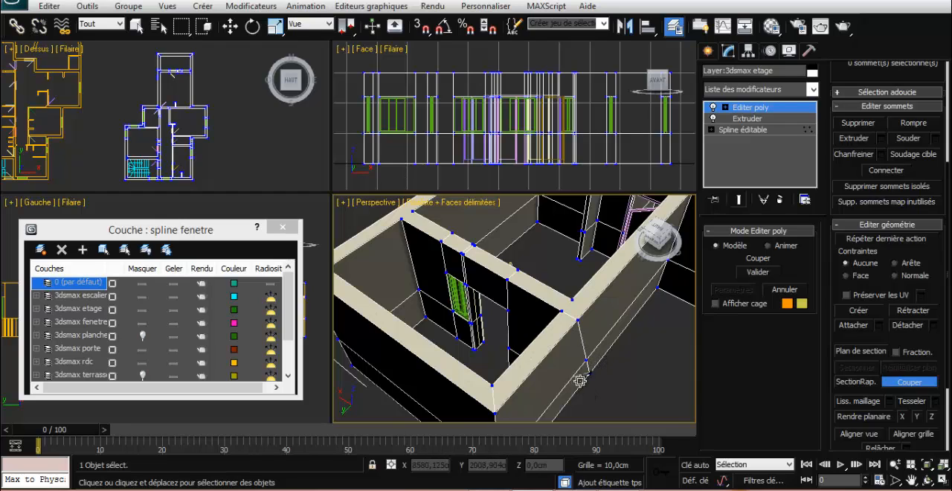
Cut the opposite outer wall from its top edge at the partition junction down to its base and leave the Cut tool
scroll(590, 380, down, 5)
scroll(589, 379, up, 2)
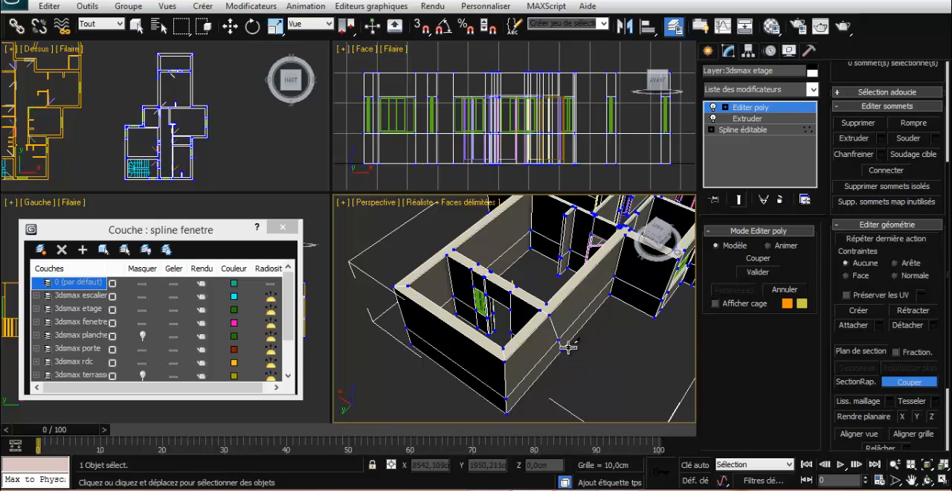
alt+middle_drag(571, 350, 588, 264)
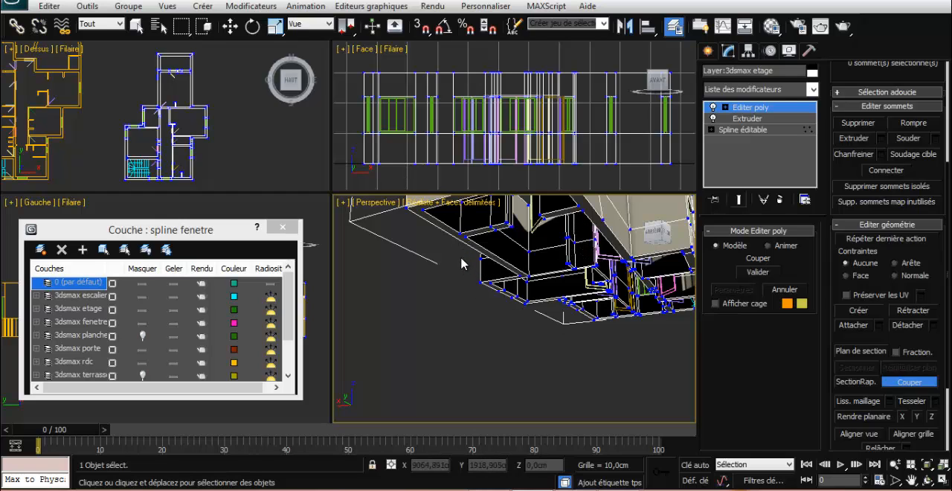
alt+middle_drag(461, 262, 664, 287)
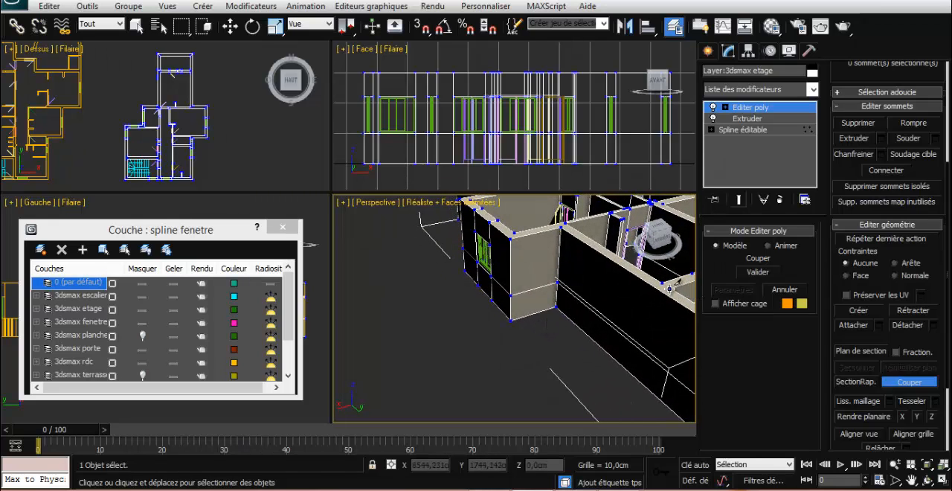
click(661, 290)
click(627, 370)
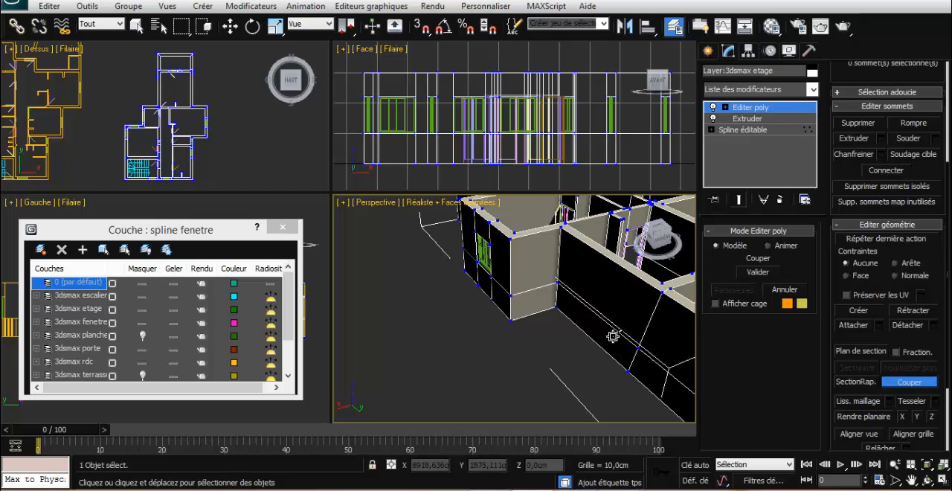
alt+middle_drag(613, 336, 577, 279)
right_click(553, 347)
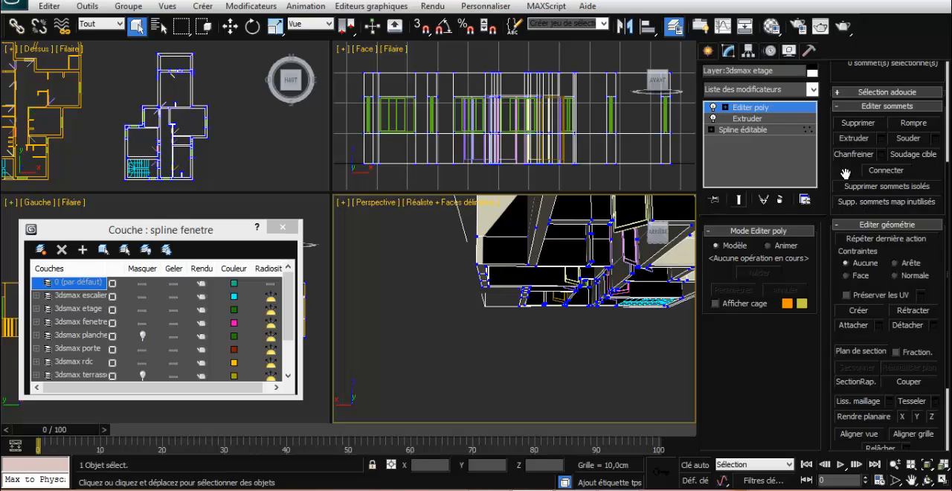
Select the new cut vertex at the first outer wall's base and the partition's adjacent inner corner vertex, and connect them
drag(840, 173, 857, 399)
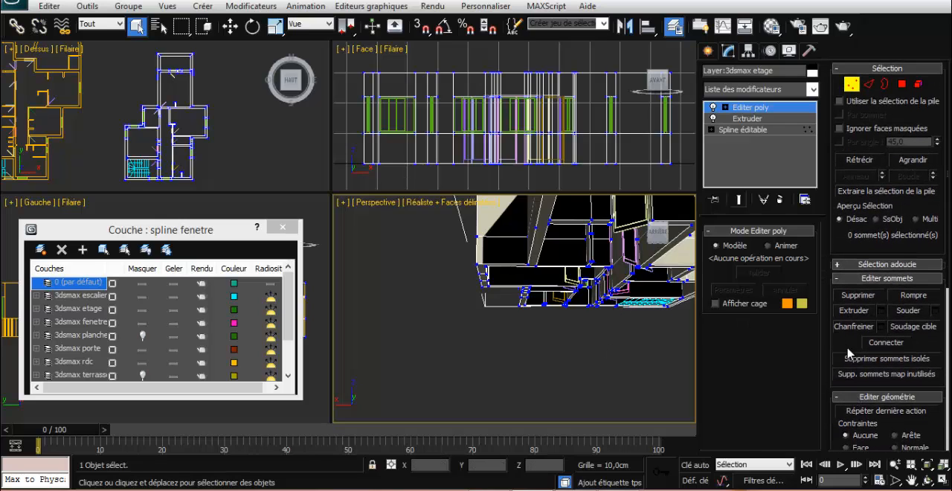
drag(851, 347, 901, 353)
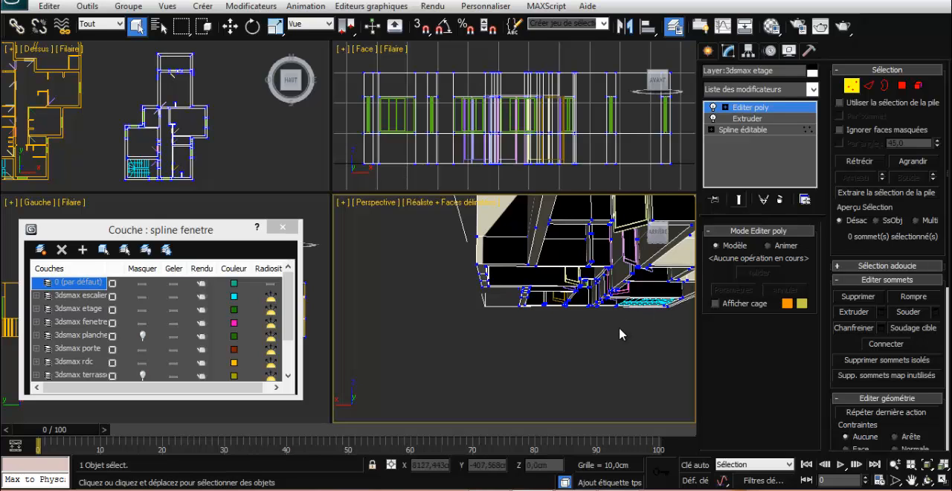
middle_drag(604, 334, 618, 350)
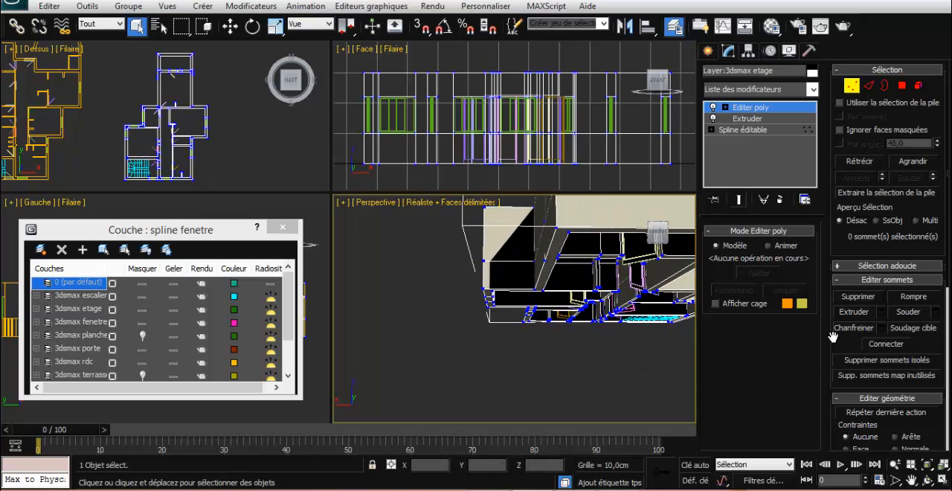
click(558, 256)
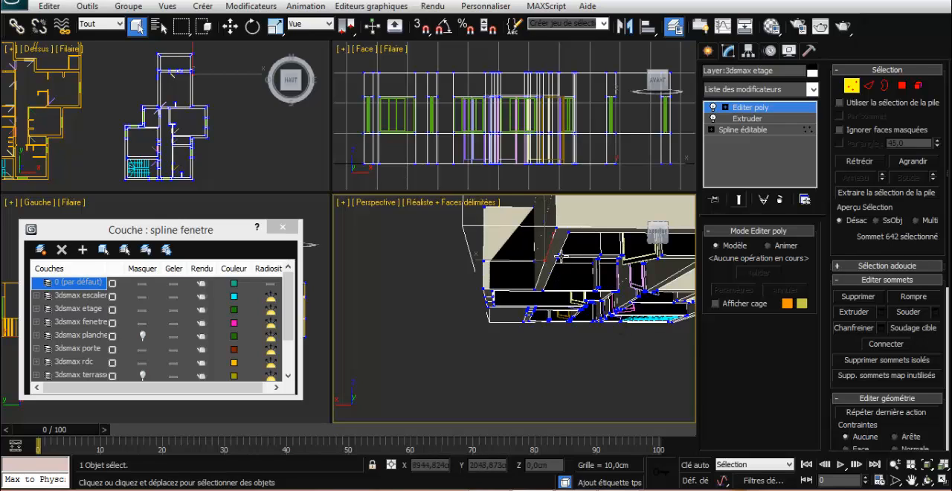
ctrl+click(556, 255)
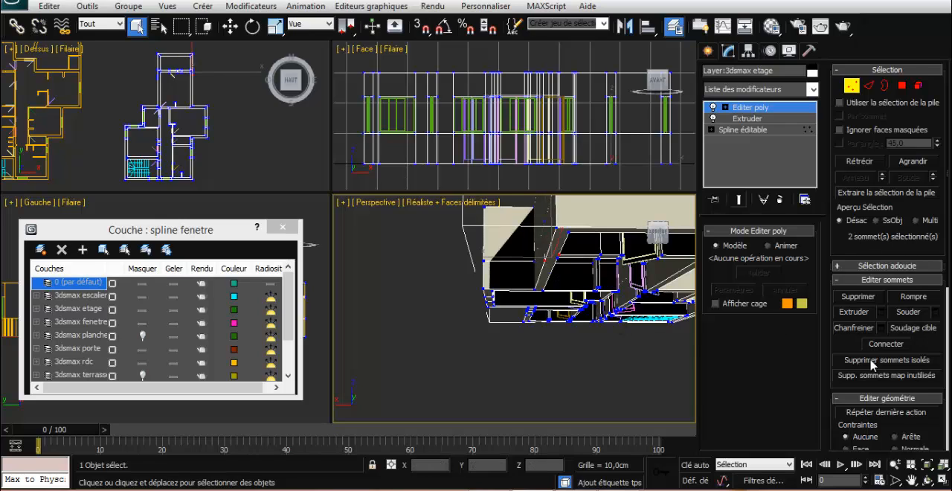
click(892, 345)
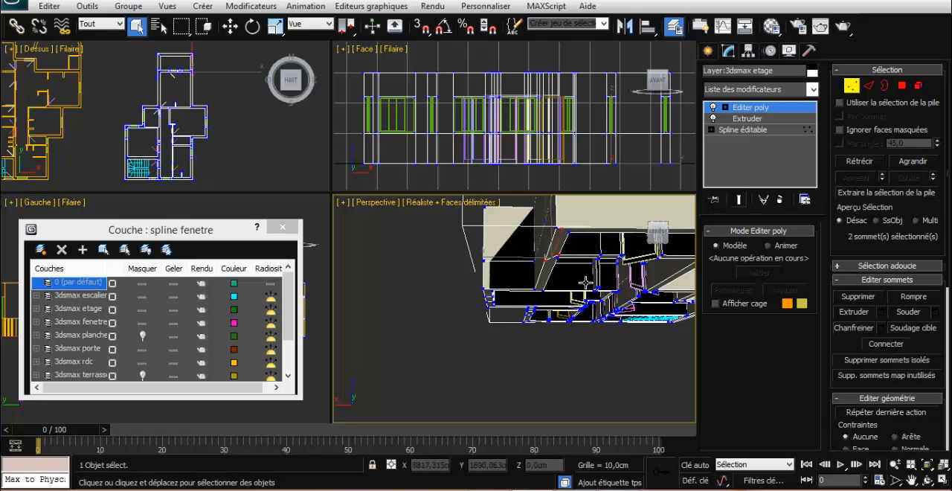
On the opposite wall's underside, connect the cut's outer base vertex to the nearer inner corner vertex of the partition
alt+middle_drag(582, 357, 582, 396)
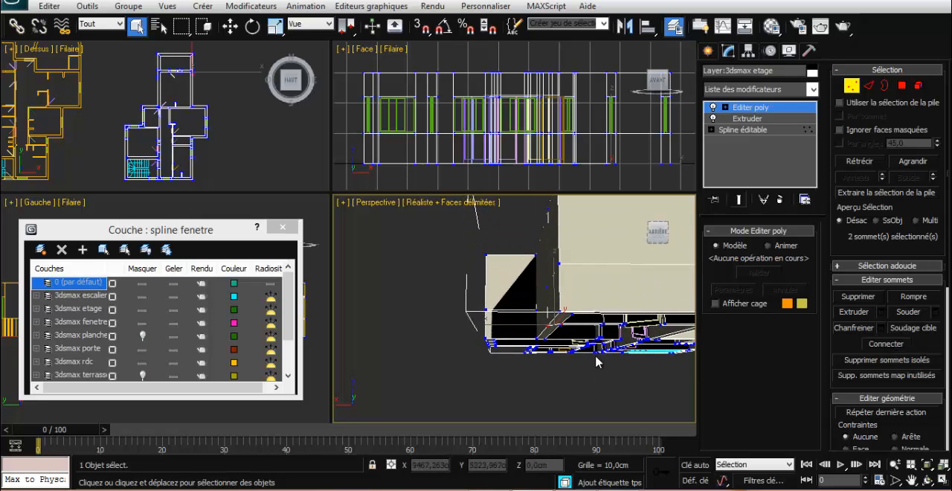
middle_drag(607, 282, 593, 372)
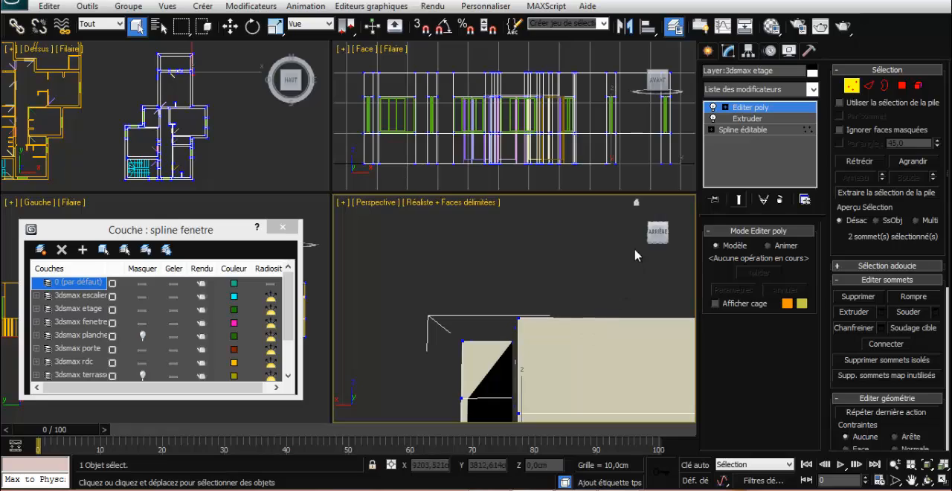
scroll(634, 255, down, 8)
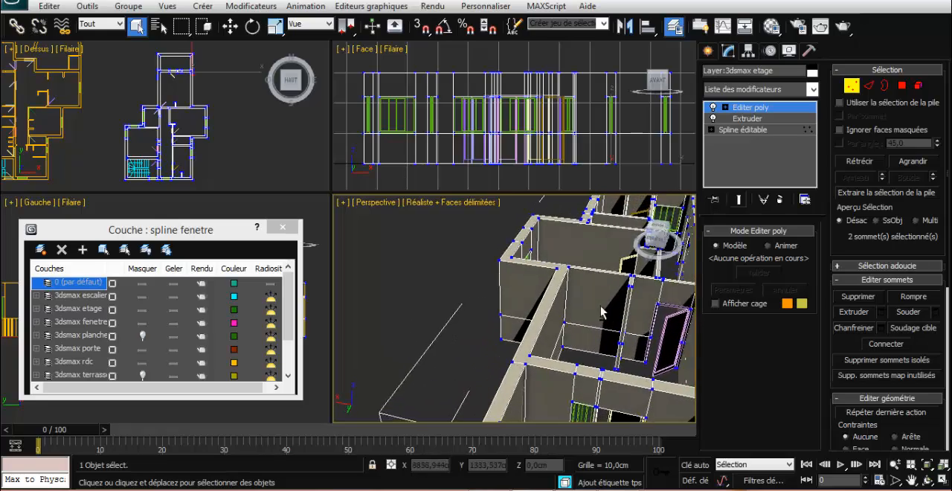
scroll(600, 312, down, 5)
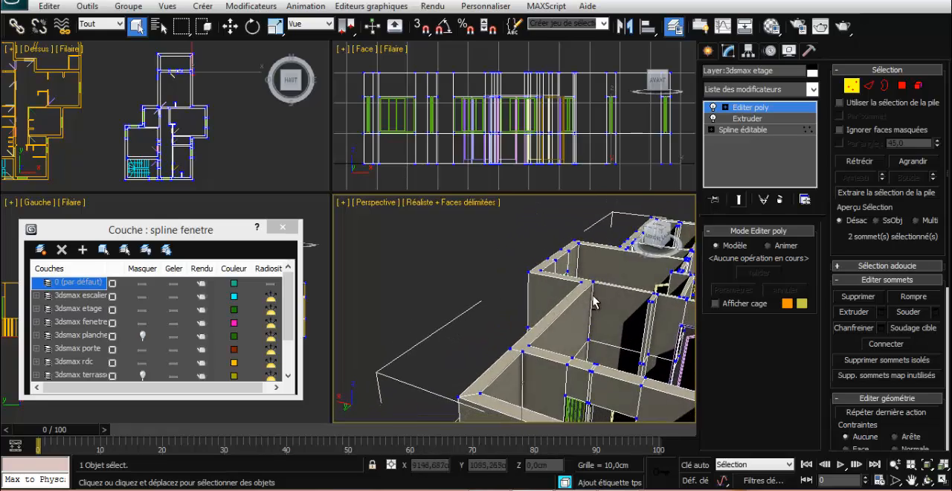
scroll(594, 301, down, 2)
alt+middle_drag(546, 317, 524, 288)
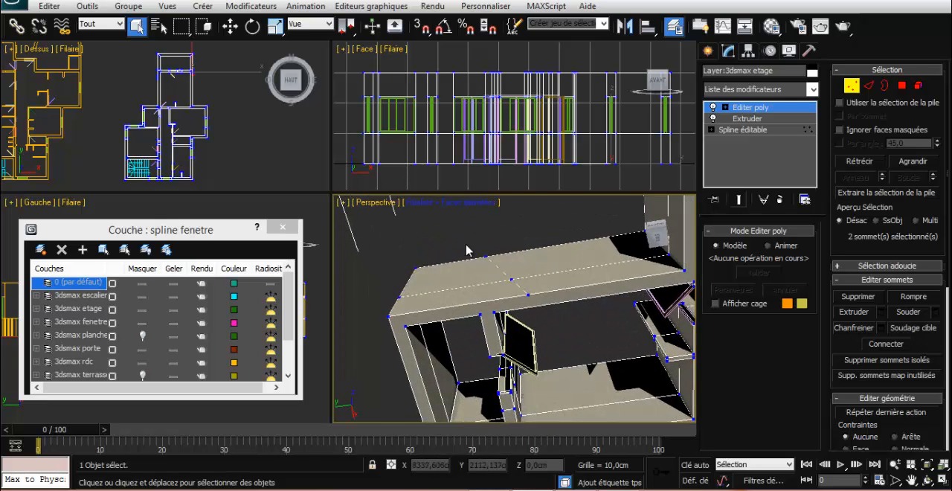
click(528, 294)
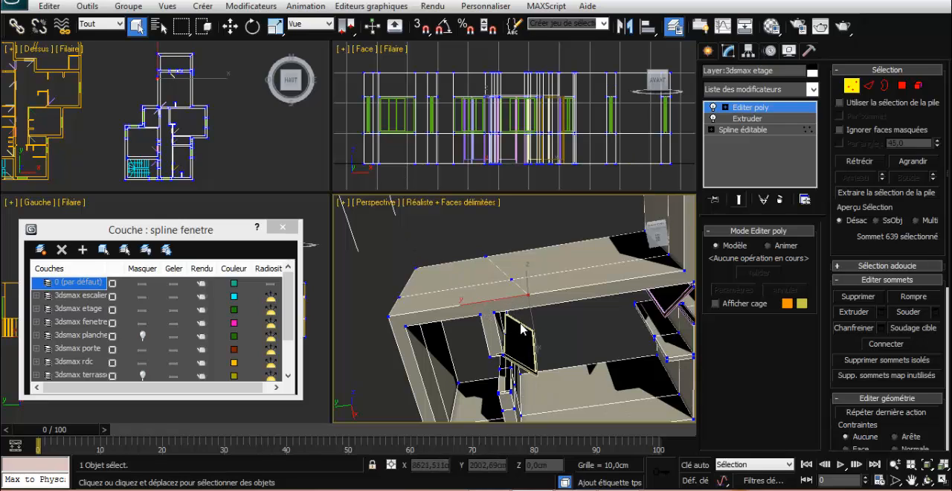
click(494, 310)
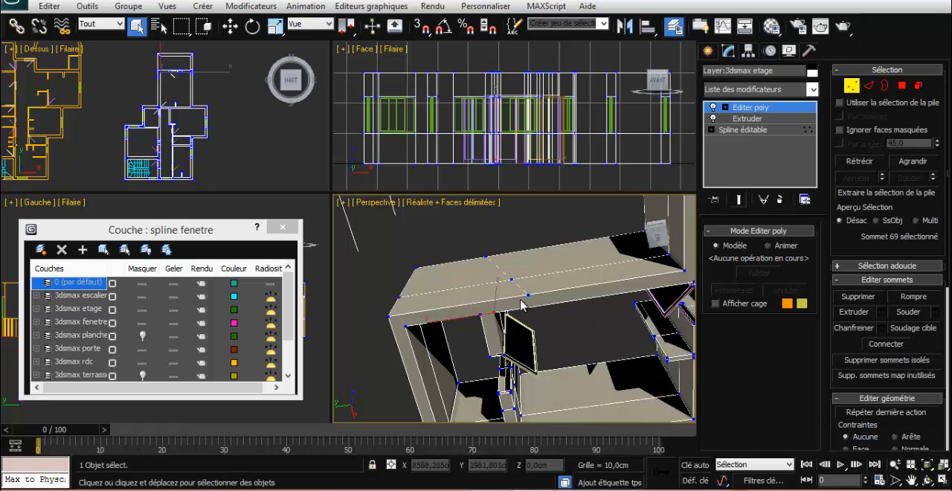
ctrl+click(526, 296)
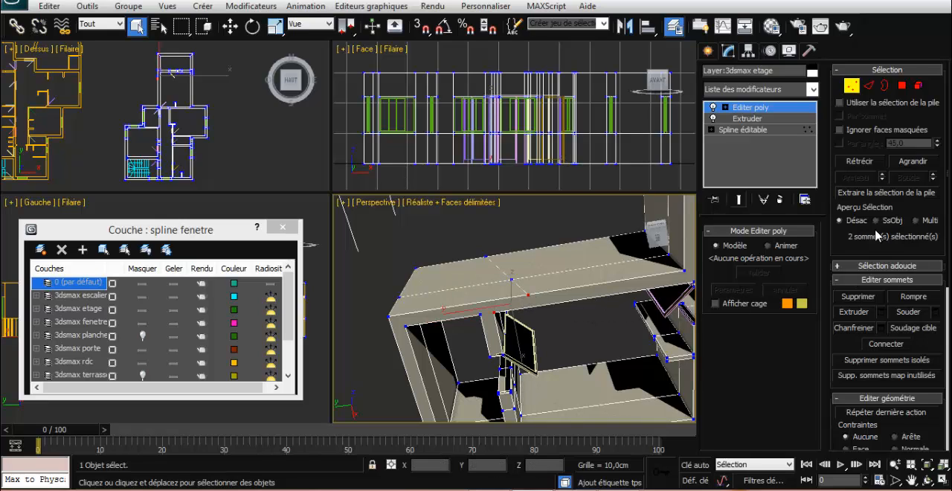
click(874, 345)
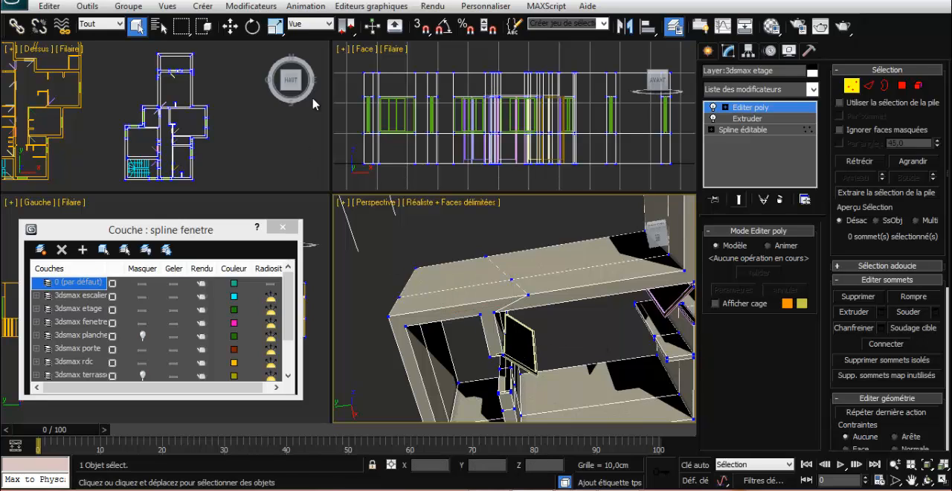
With Move and 3D snapping active, shift the opposite wall's base cut vertex along Y to the partition face at 2051.049 cm
click(236, 28)
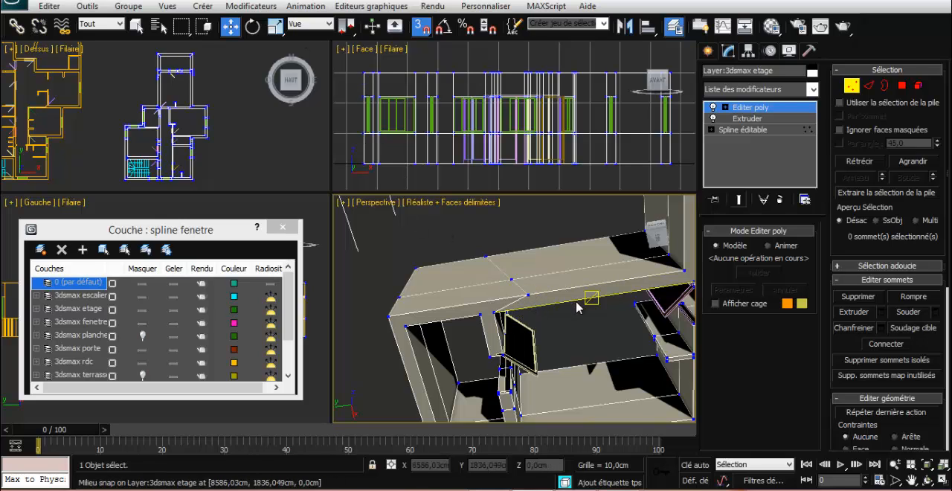
click(528, 294)
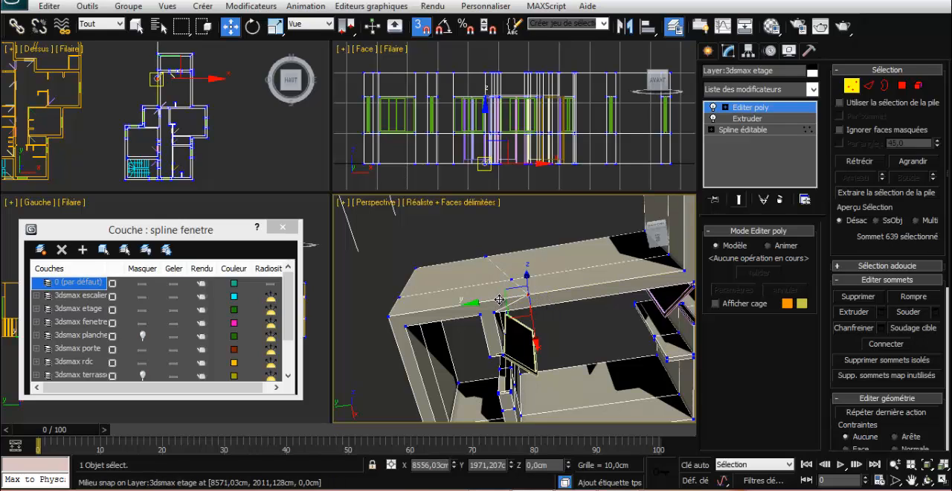
drag(497, 299, 479, 316)
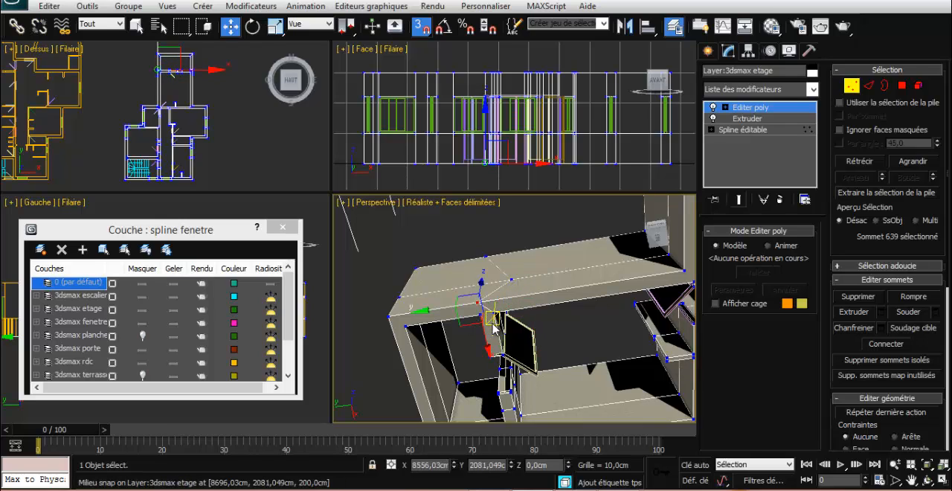
drag(446, 307, 493, 310)
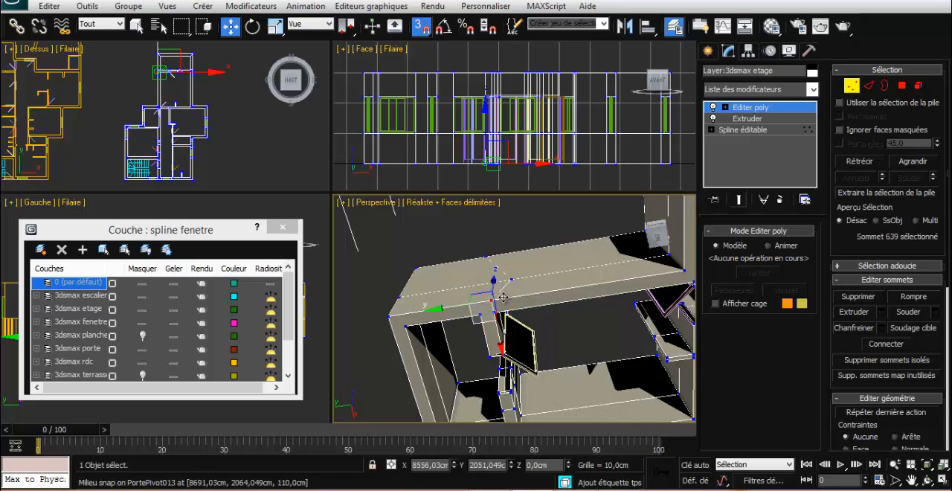
Snap the cut's middle and top vertices along Y to line up vertically with the base vertex on the outer wall face
click(511, 275)
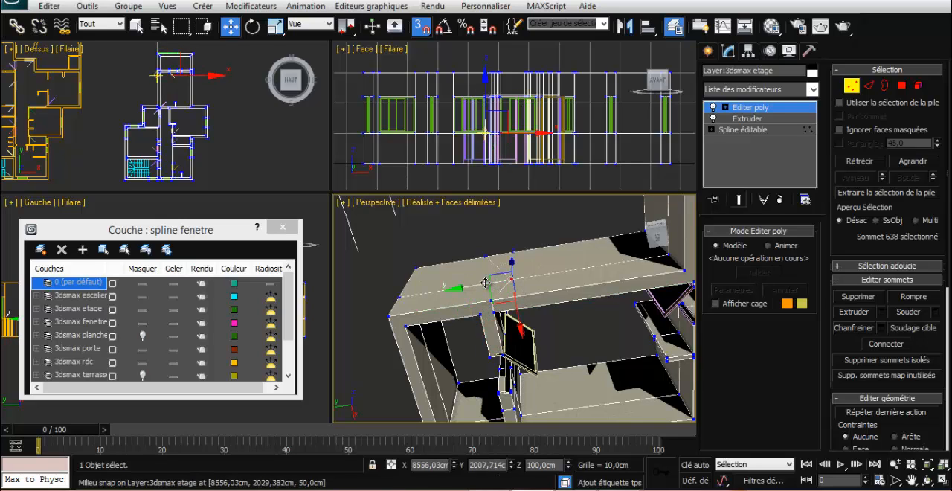
mouse_move(477, 285)
mouse_down()
mouse_move(490, 299)
mouse_move(482, 290)
mouse_up()
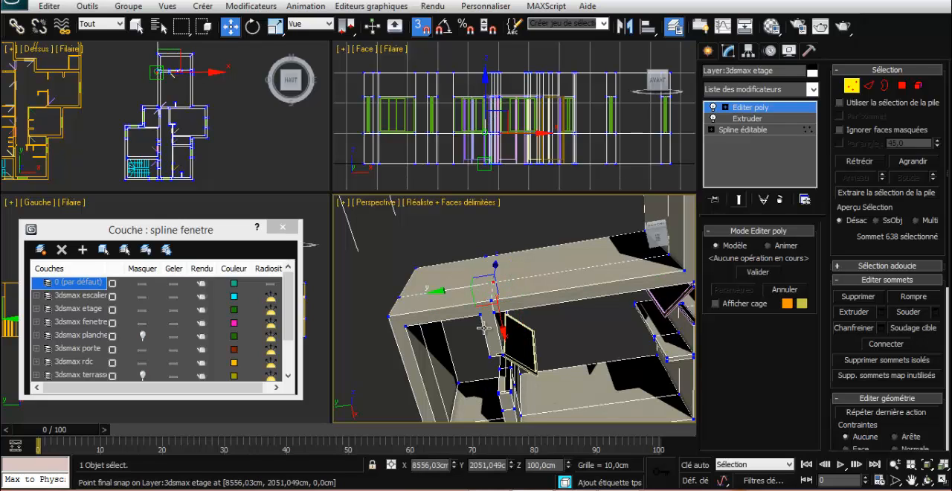
click(485, 257)
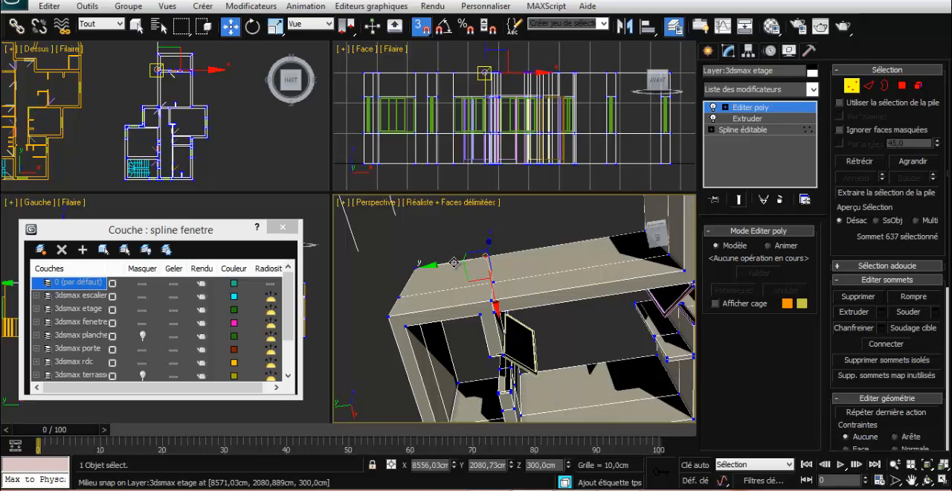
drag(454, 262, 497, 278)
click(522, 249)
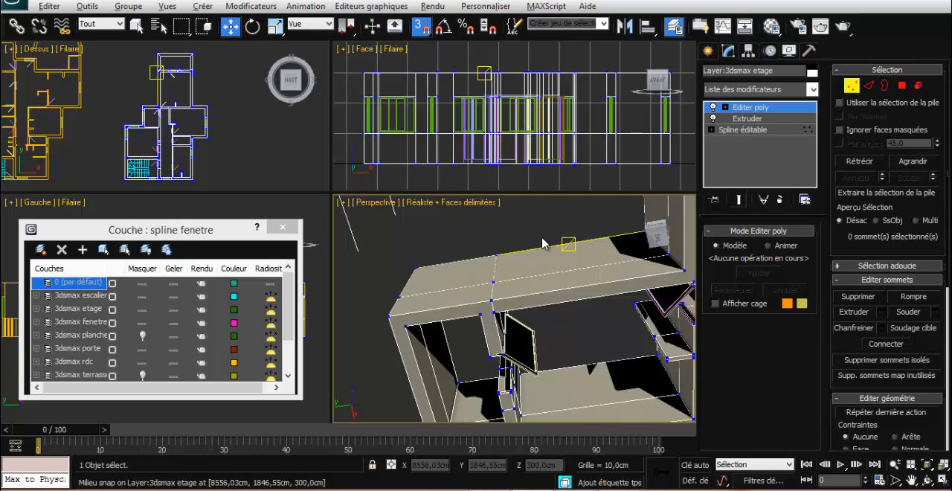
Select all three cut vertices on the outer face and snap them along Y to the partition's other face at 2081.049 cm
alt+middle_drag(542, 243, 568, 388)
scroll(492, 304, up, 3)
scroll(536, 281, down, 3)
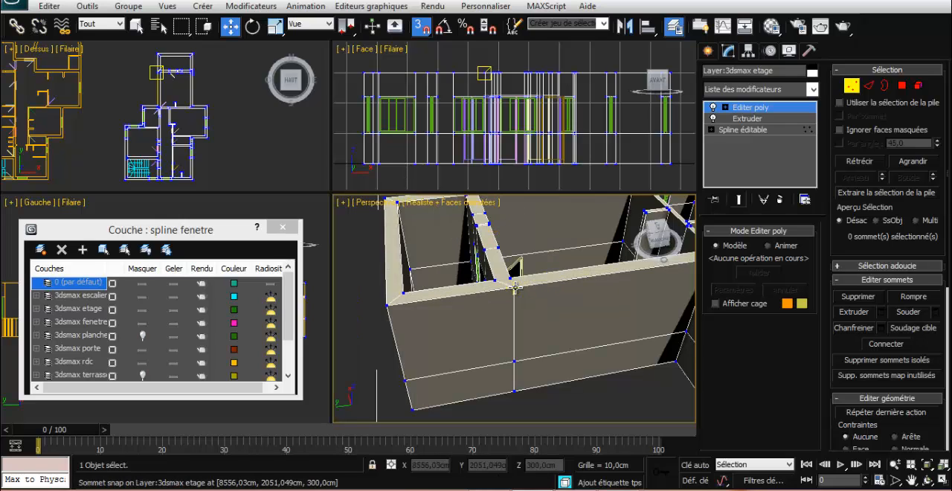
click(139, 27)
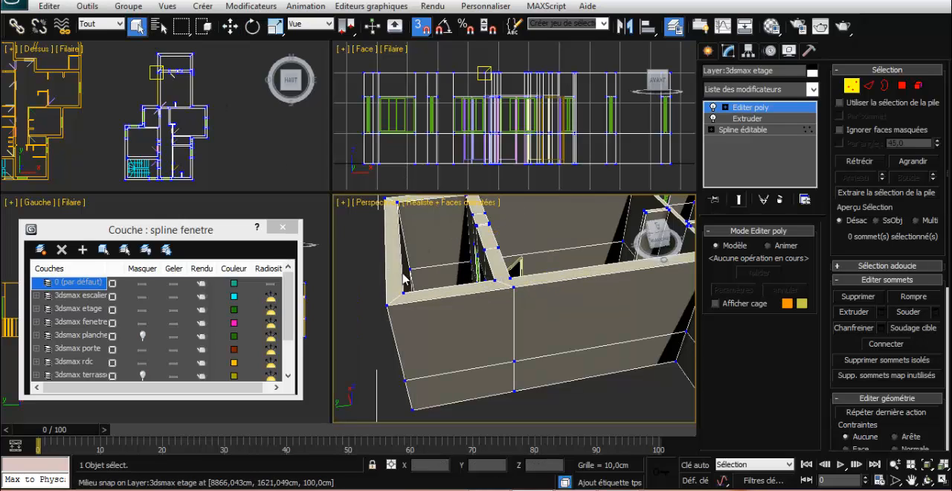
click(513, 285)
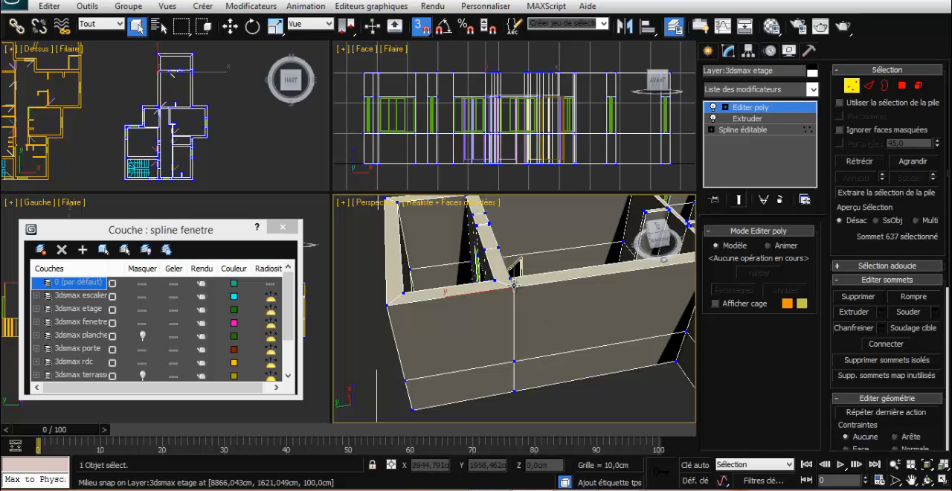
ctrl+click(513, 362)
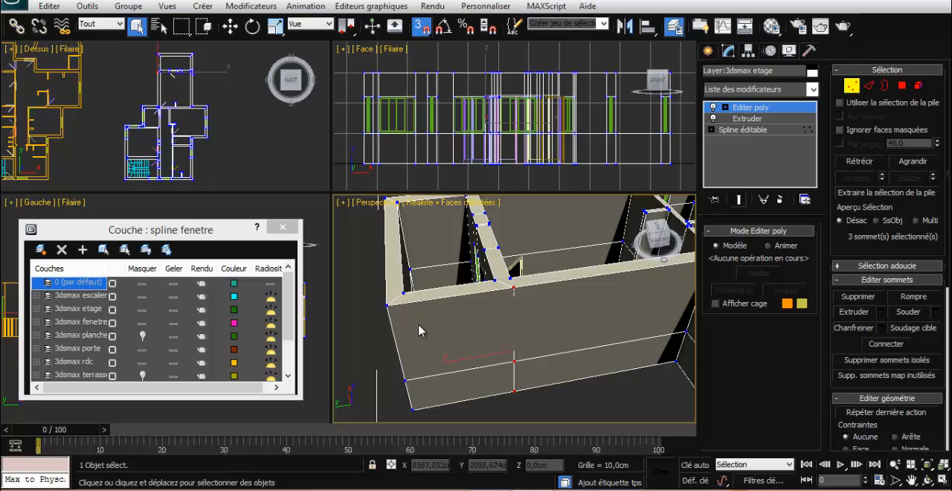
click(230, 27)
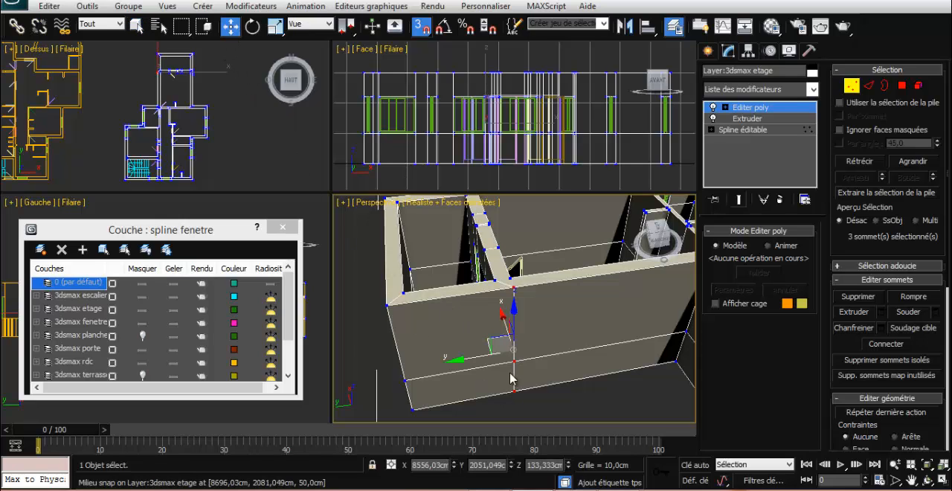
drag(487, 355, 497, 283)
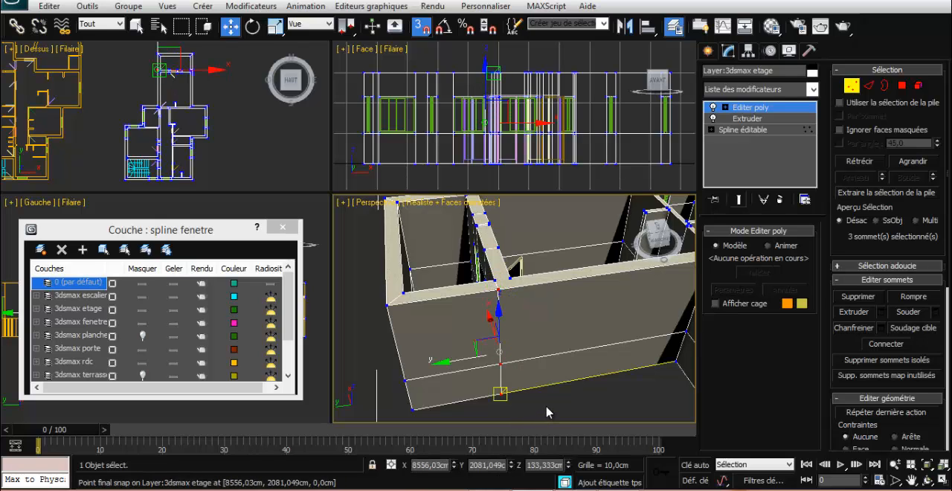
At edge level, remove the slanted edge on the wall's underside that joins the cut's base vertex to the partition corner
alt+middle_drag(546, 408, 571, 239)
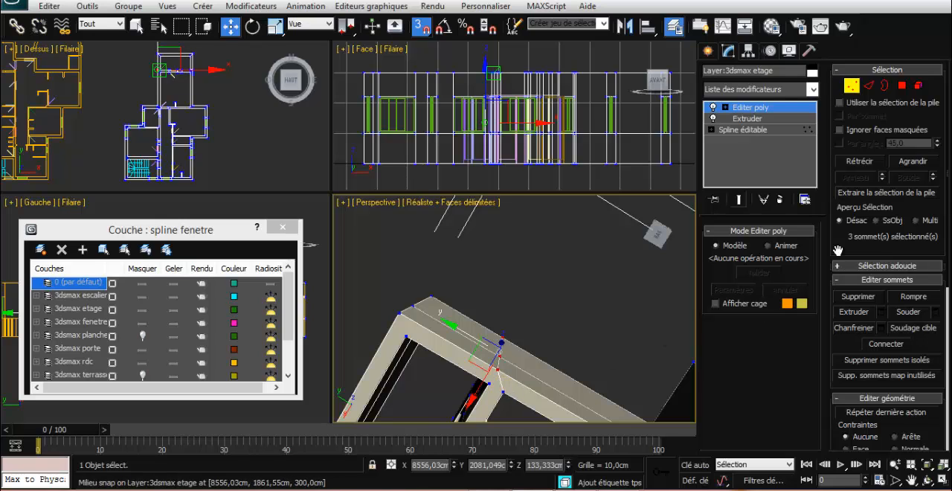
click(867, 88)
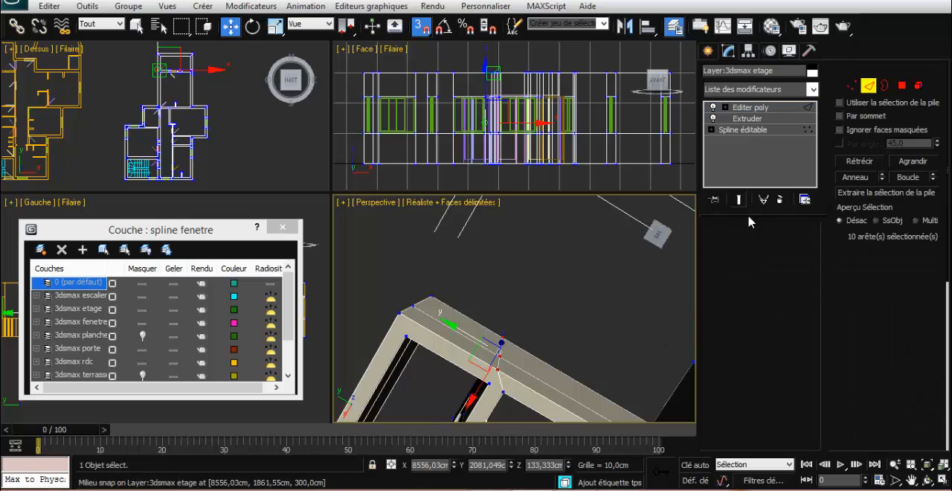
click(501, 383)
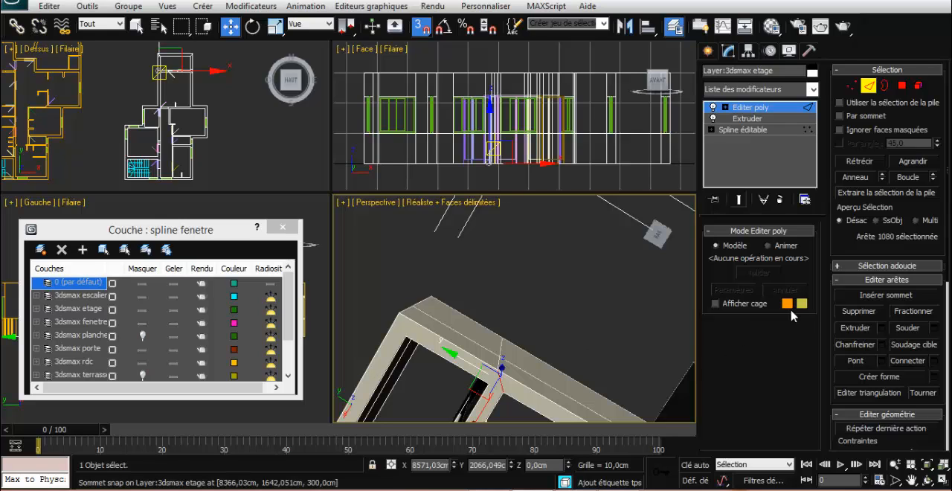
click(870, 315)
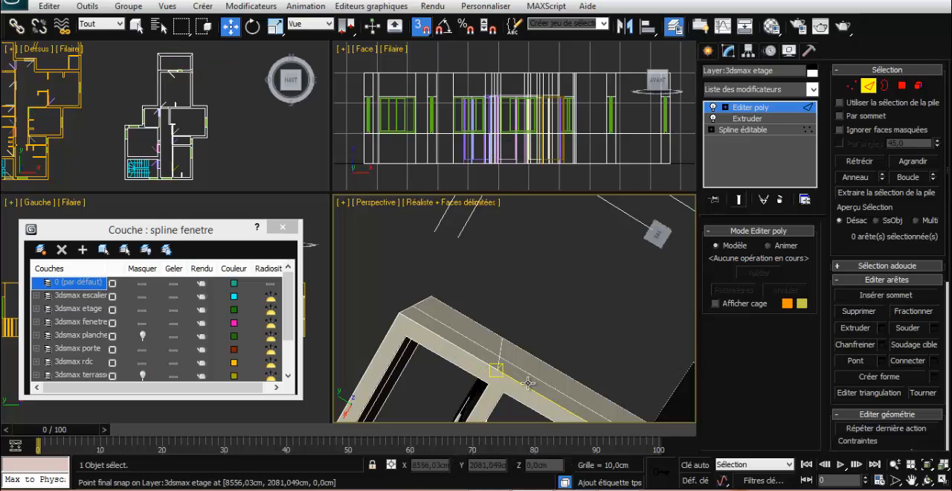
At vertex level, select the three cut vertices on the outer wall face plus the matching partition corner vertices, and connect them
click(853, 86)
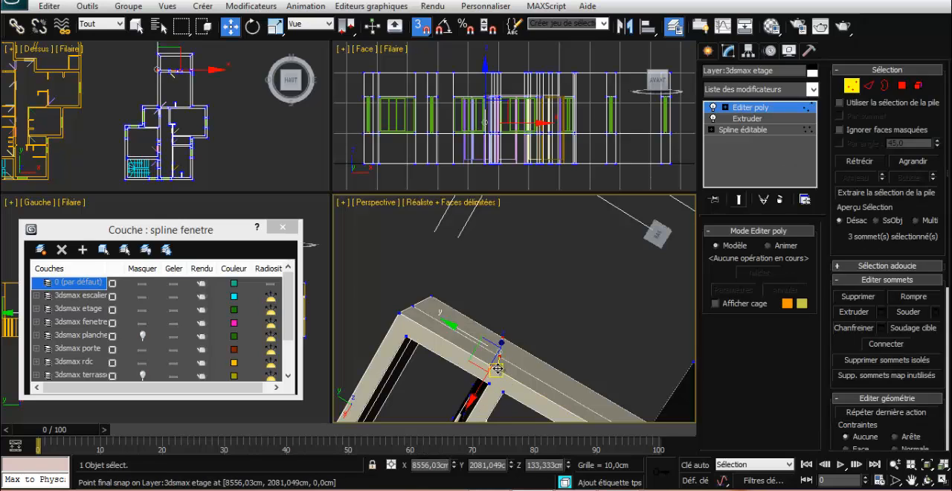
click(498, 359)
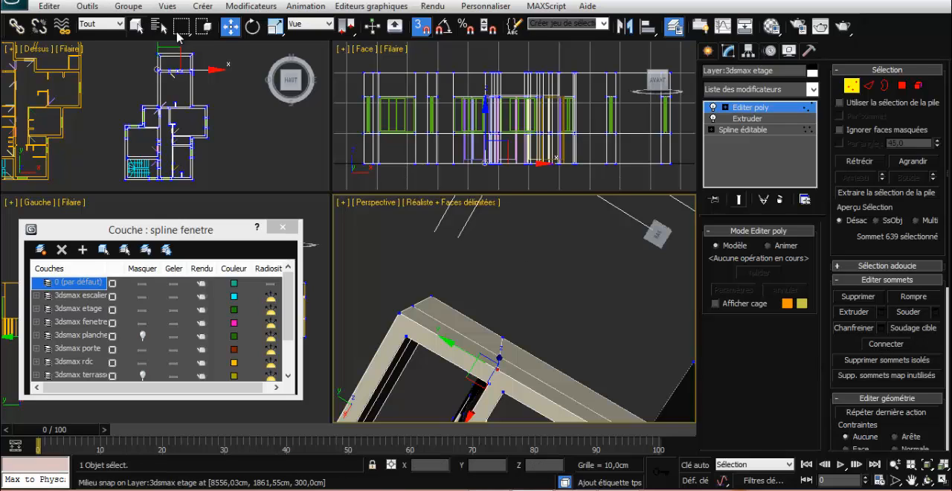
click(136, 26)
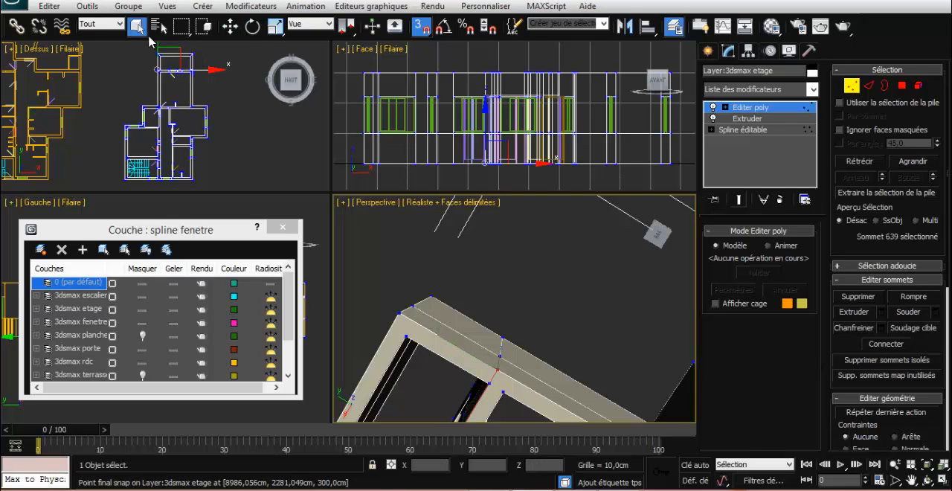
click(488, 382)
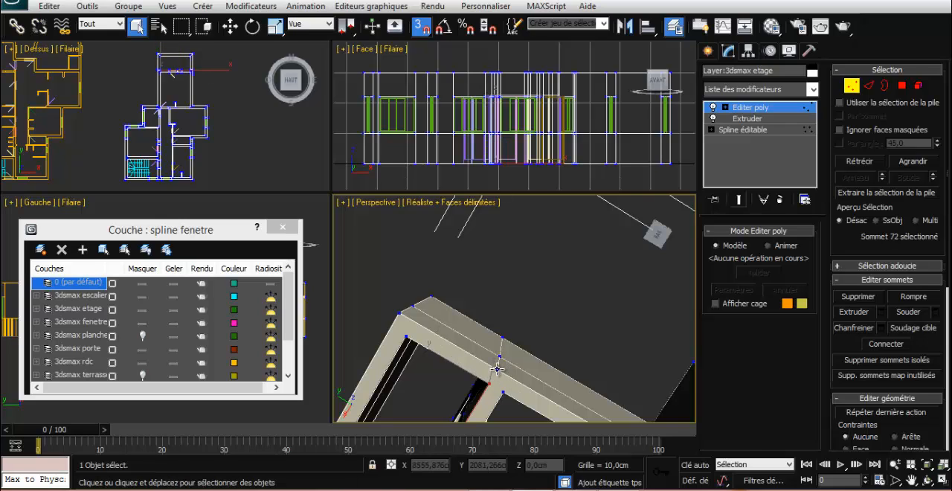
shift+click(498, 368)
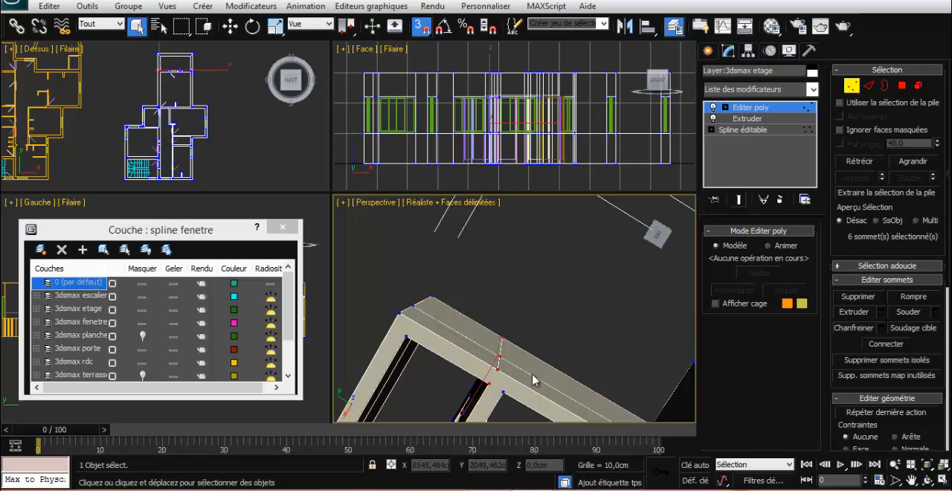
click(897, 348)
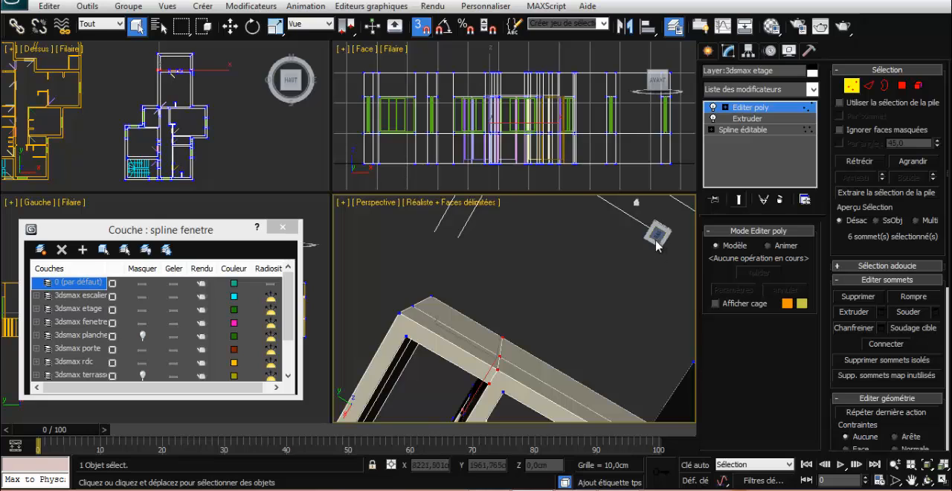
Try to snap the opposite wall's three outer-face cut vertices together along Y to the partition face at 2051.049 cm
drag(656, 245, 614, 247)
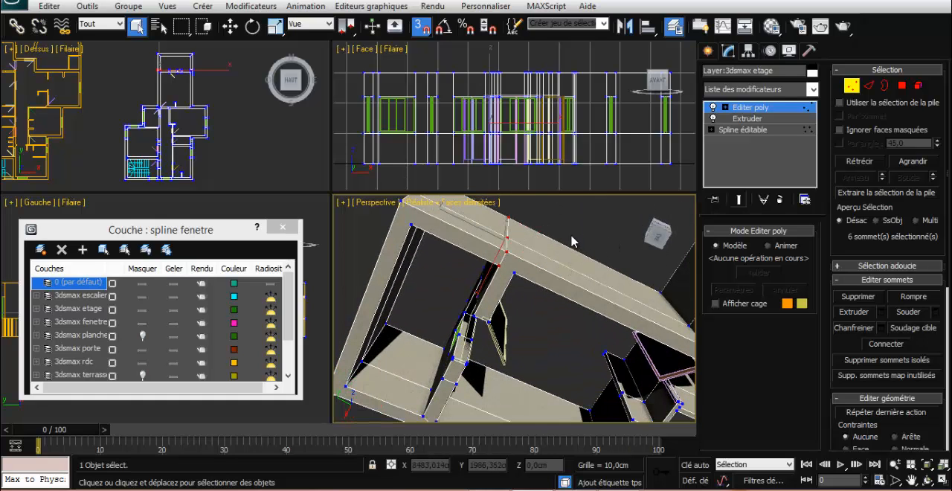
middle_drag(570, 229, 816, 364)
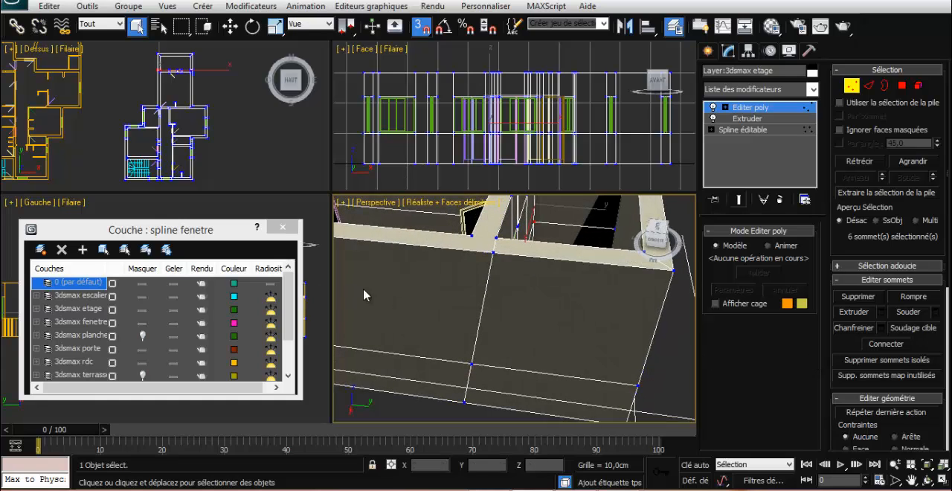
click(490, 252)
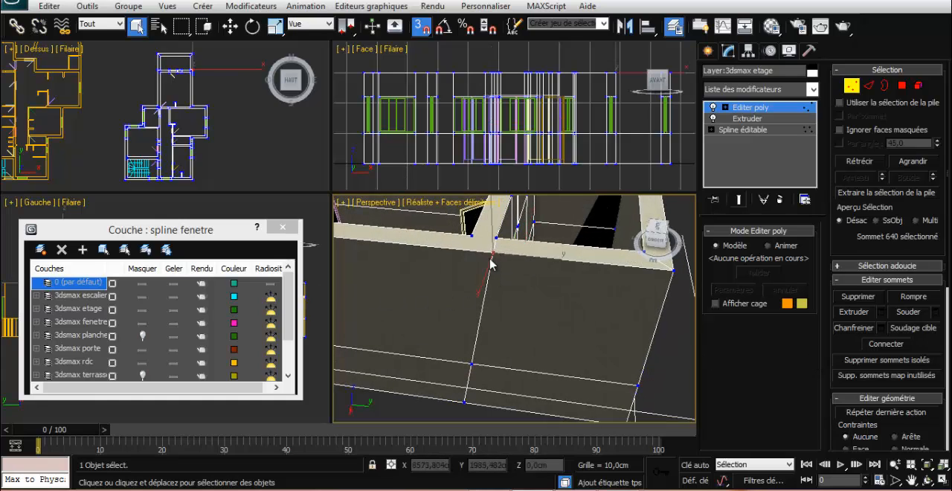
ctrl+click(469, 363)
ctrl+click(460, 402)
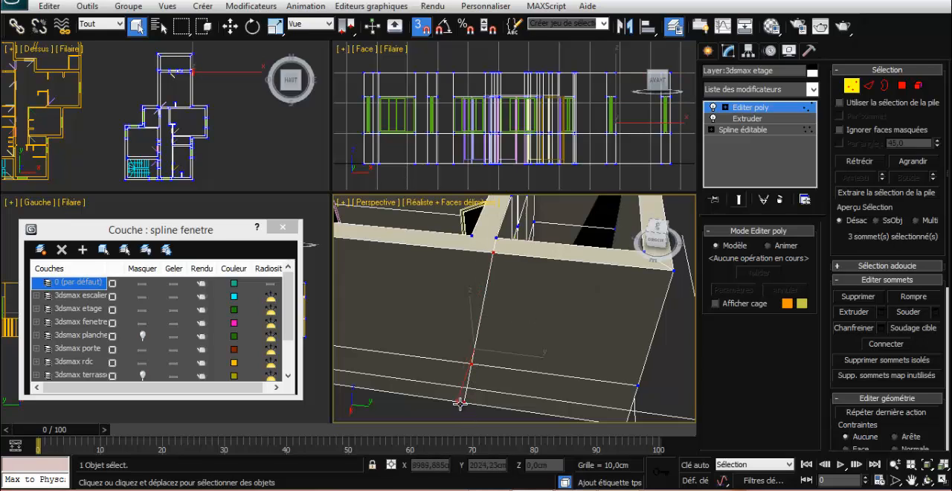
click(230, 31)
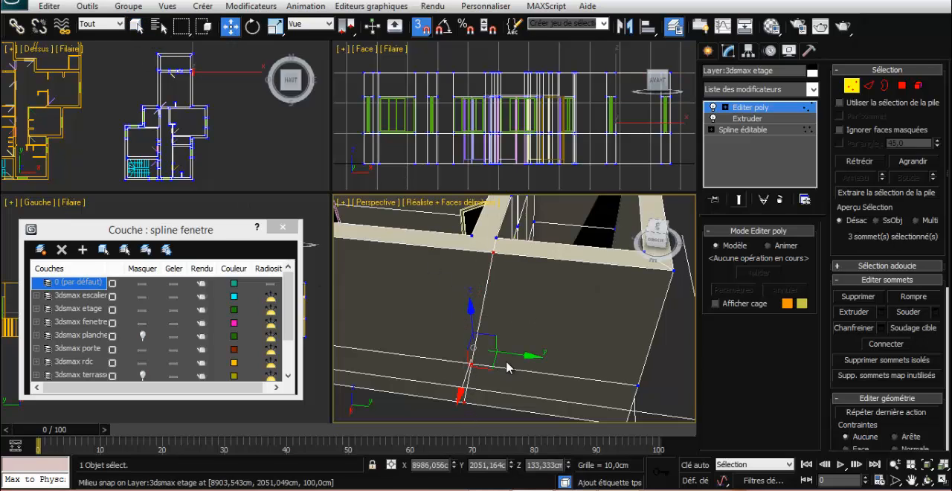
drag(521, 355, 496, 238)
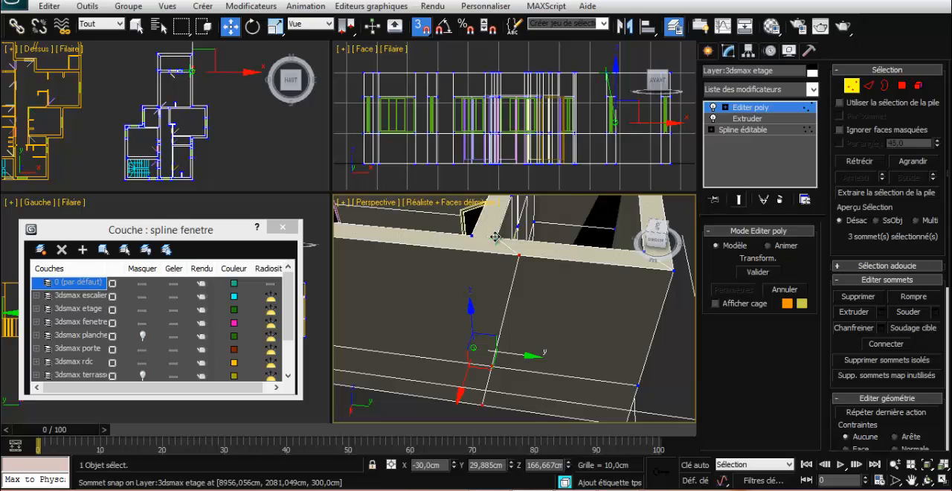
drag(495, 237, 487, 236)
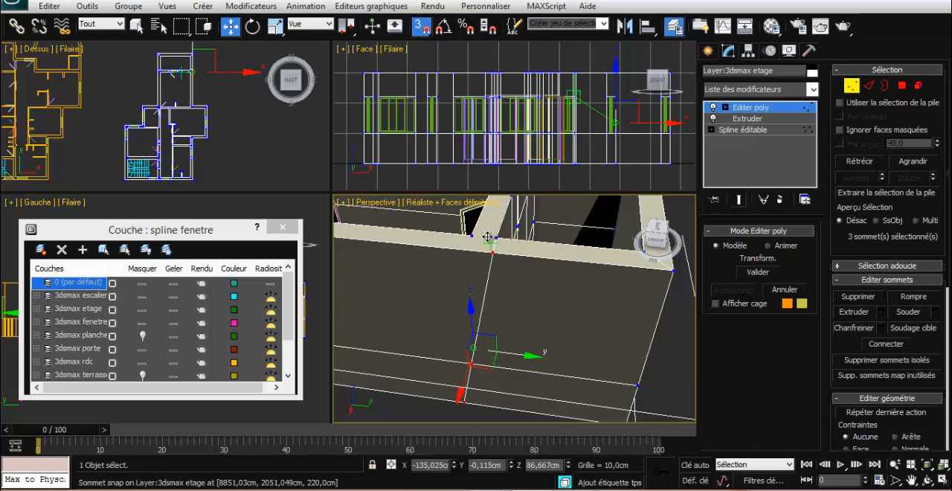
click(611, 344)
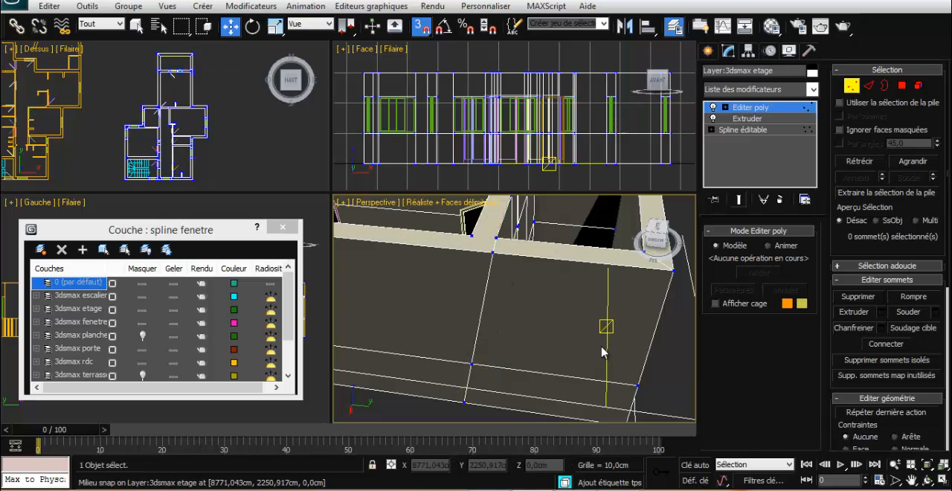
Snap the cut's middle vertex along Y in line with its top vertex, and its base vertex to 2081.049 cm
scroll(674, 355, down, 5)
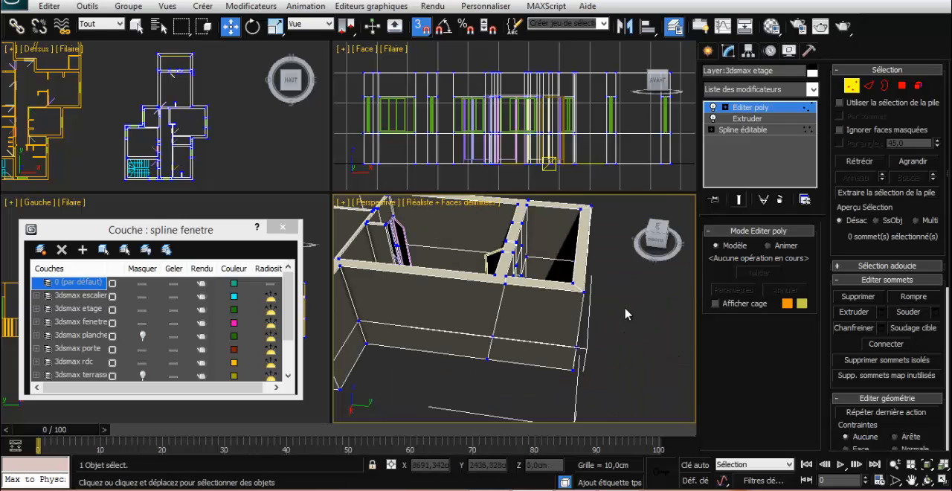
click(492, 336)
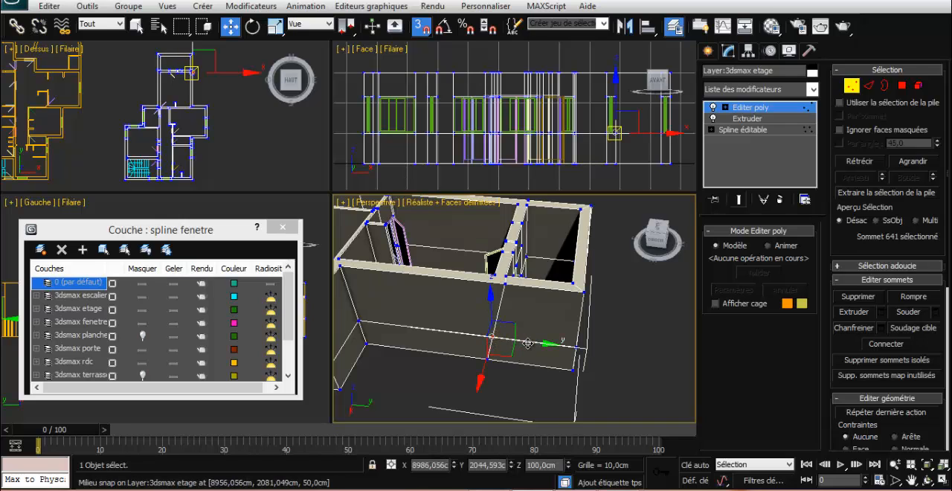
drag(527, 343, 506, 346)
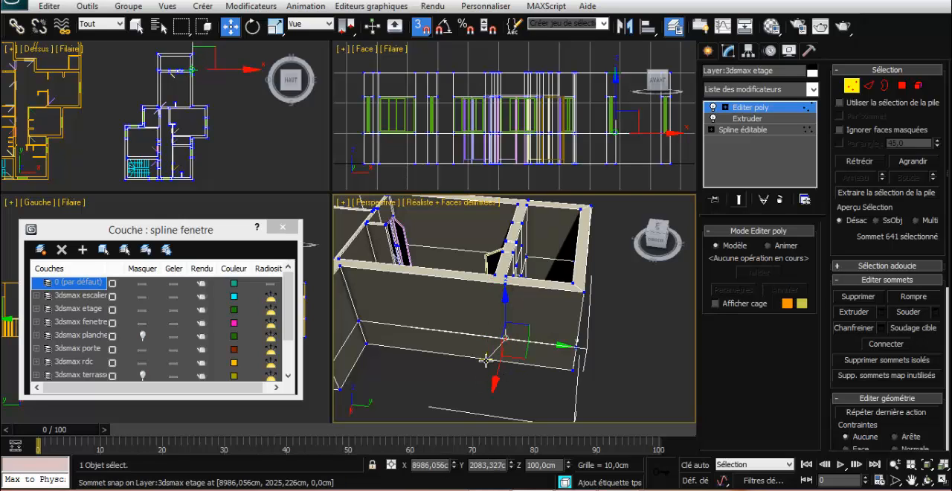
click(487, 358)
drag(523, 363, 480, 400)
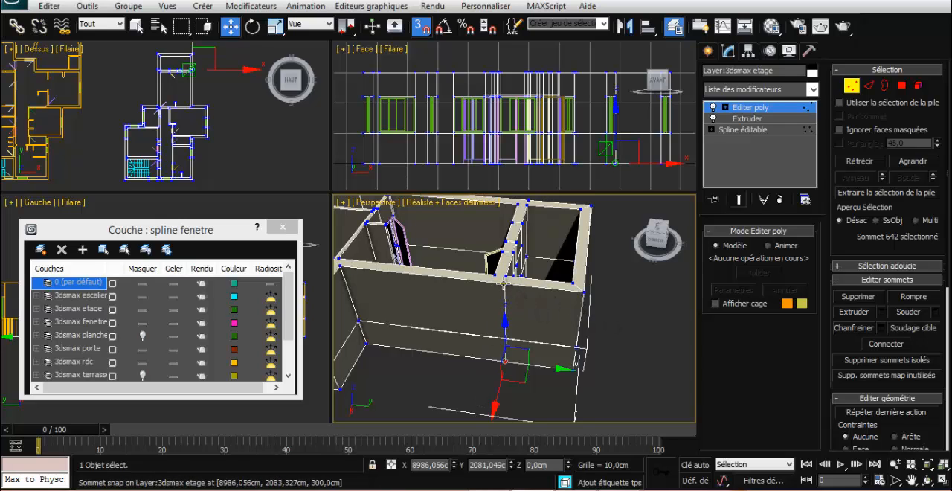
Select the cut's three outer-face vertices together and snap them along Y to the partition corner at 2081.049 cm
click(504, 283)
click(510, 341)
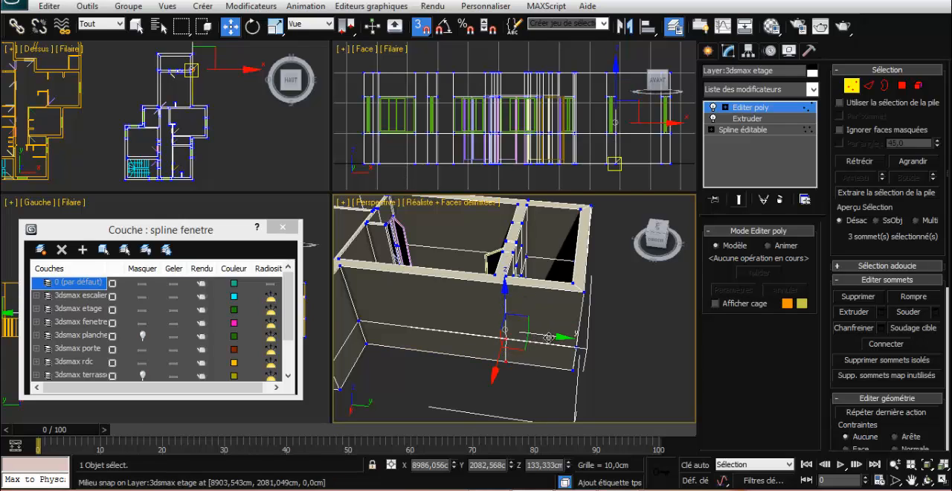
drag(549, 336, 508, 277)
click(657, 333)
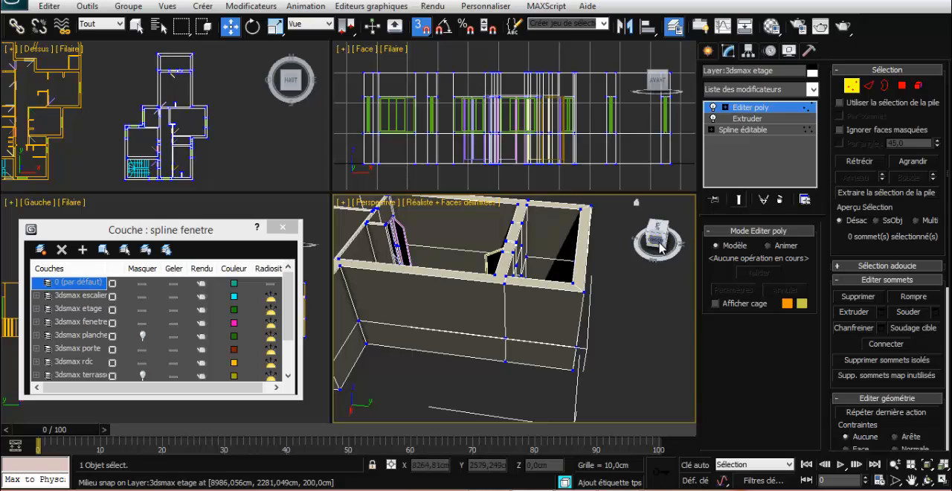
At polygon level, select the end wall's upper outer and inner faces, one side wall's outer face and the opposite side wall's inner face
mouse_move(659, 247)
mouse_down()
mouse_move(662, 236)
mouse_move(636, 254)
mouse_move(646, 245)
mouse_up()
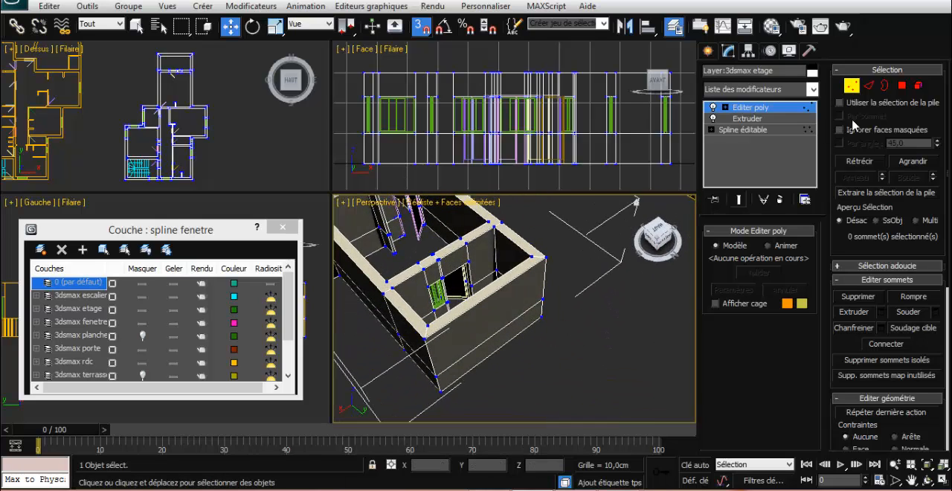
click(902, 86)
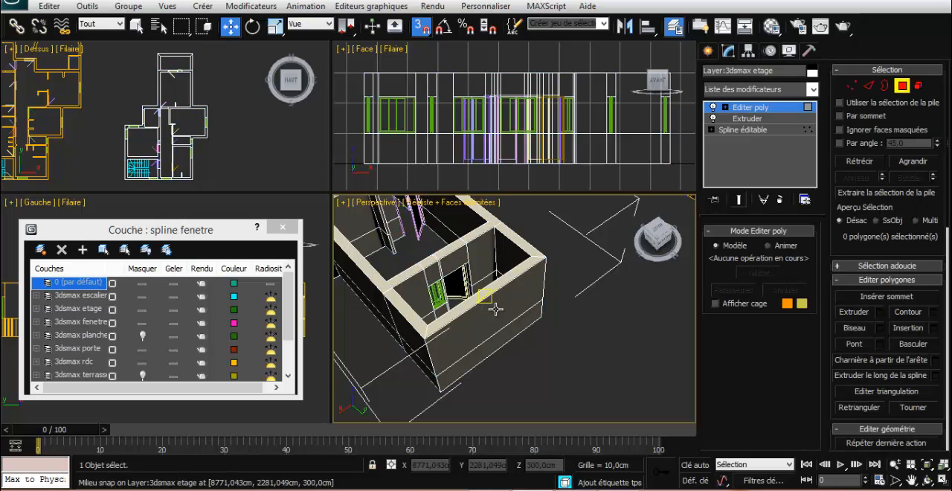
click(136, 26)
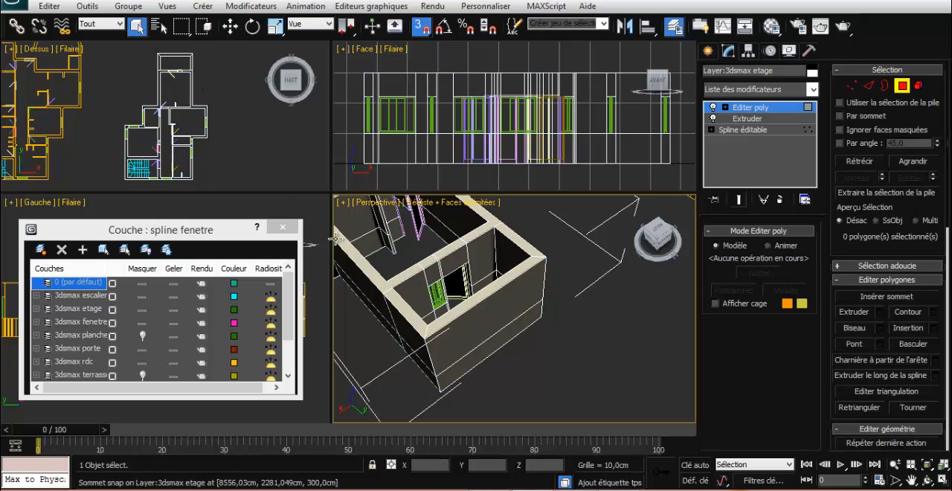
click(480, 327)
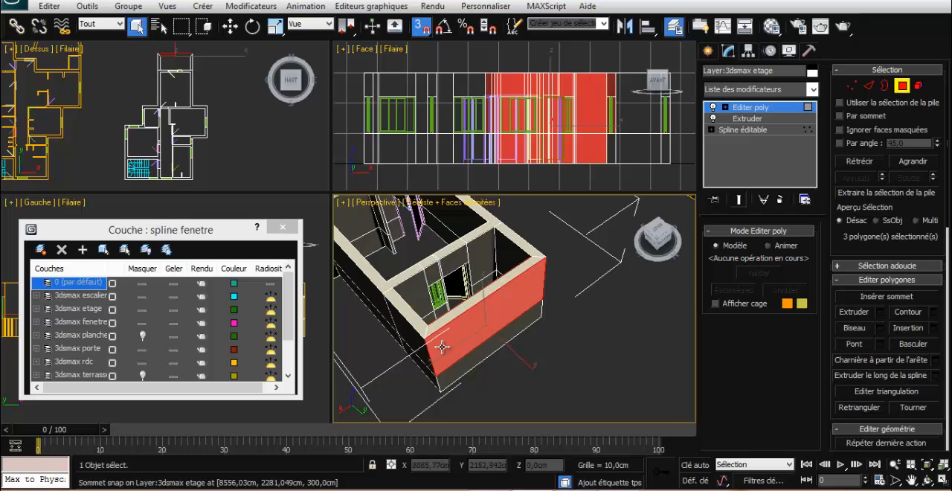
ctrl+click(411, 343)
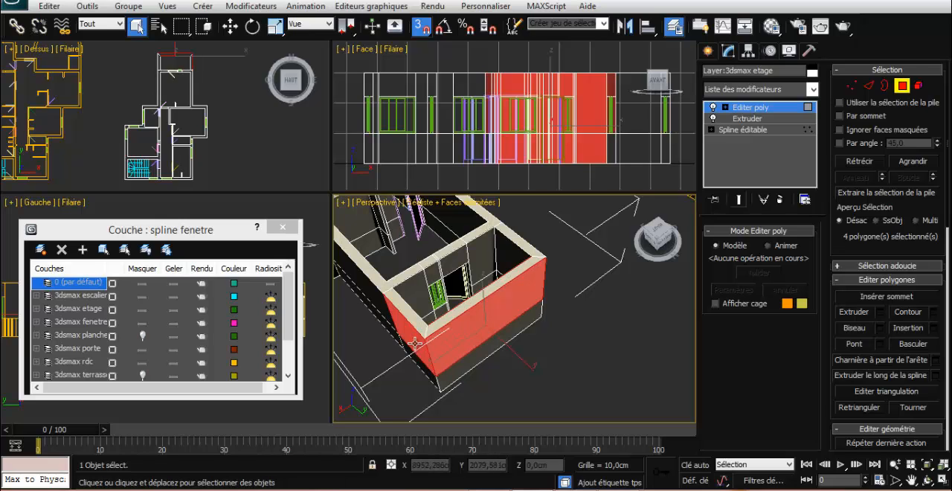
ctrl+click(504, 259)
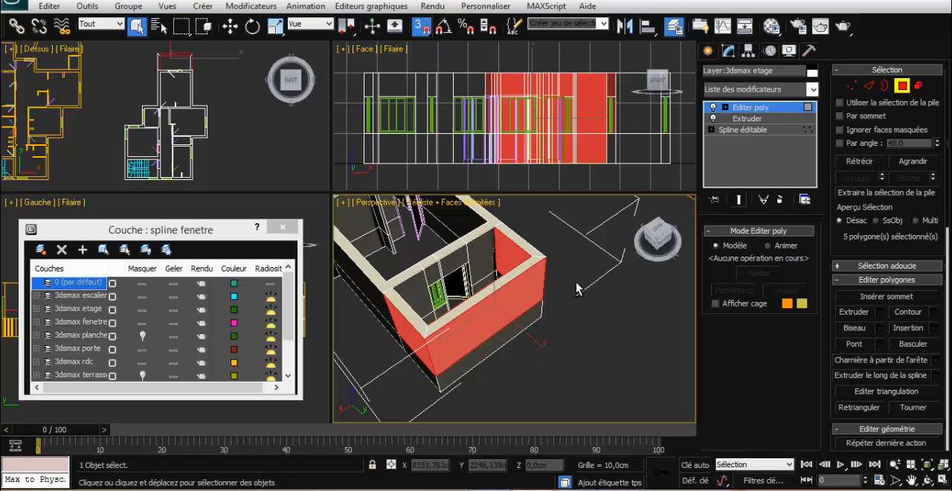
Add the remaining upper side-wall faces, deselect the end wall's lower inner face, and bridge the six selected polygons
alt+middle_drag(576, 289, 492, 361)
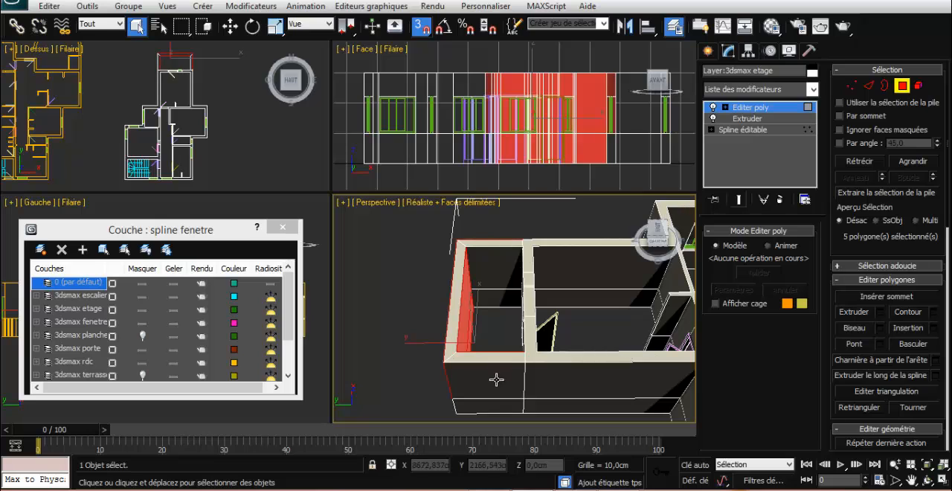
ctrl+click(495, 379)
ctrl+click(488, 273)
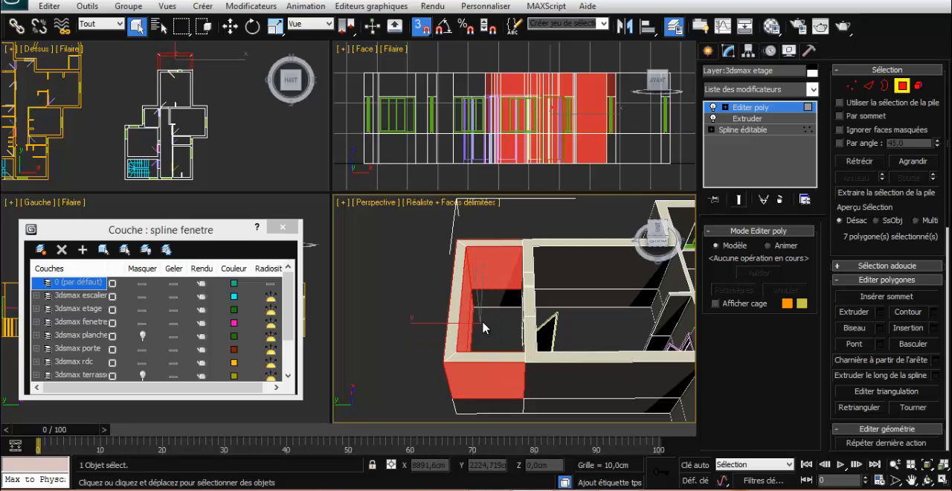
alt+middle_drag(491, 331, 480, 326)
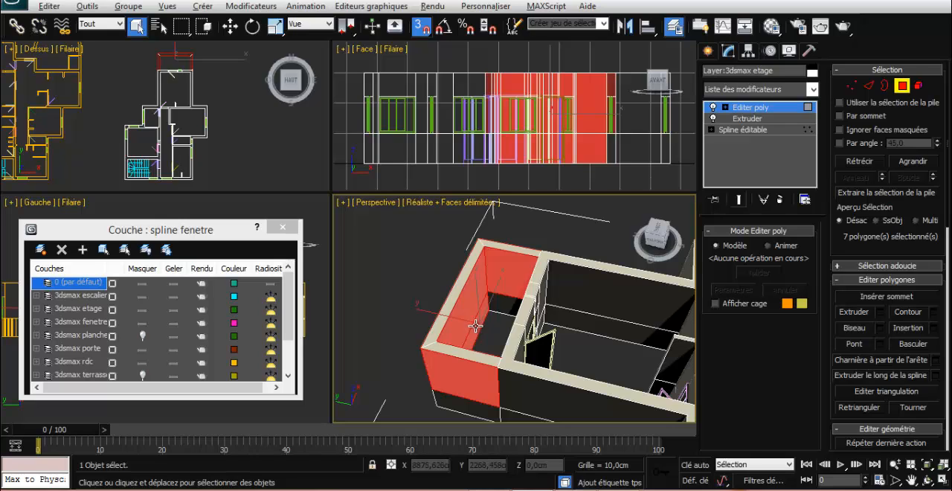
alt+click(475, 325)
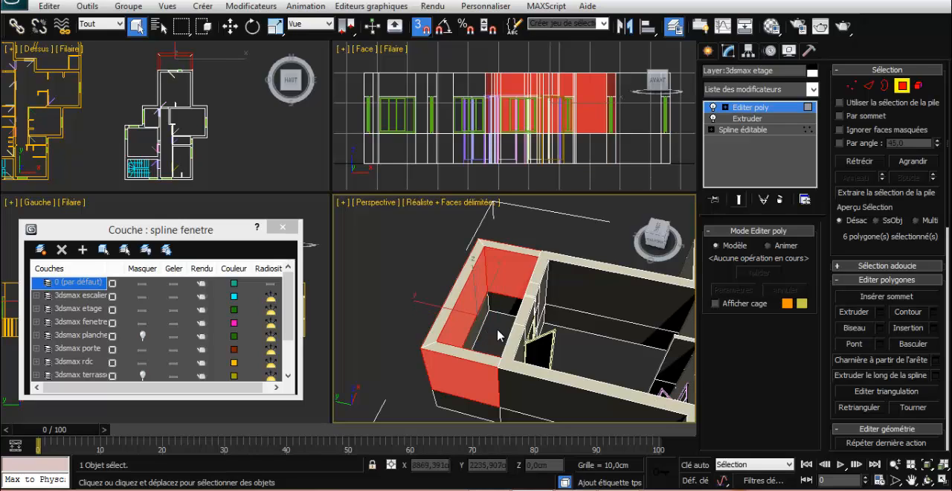
click(858, 347)
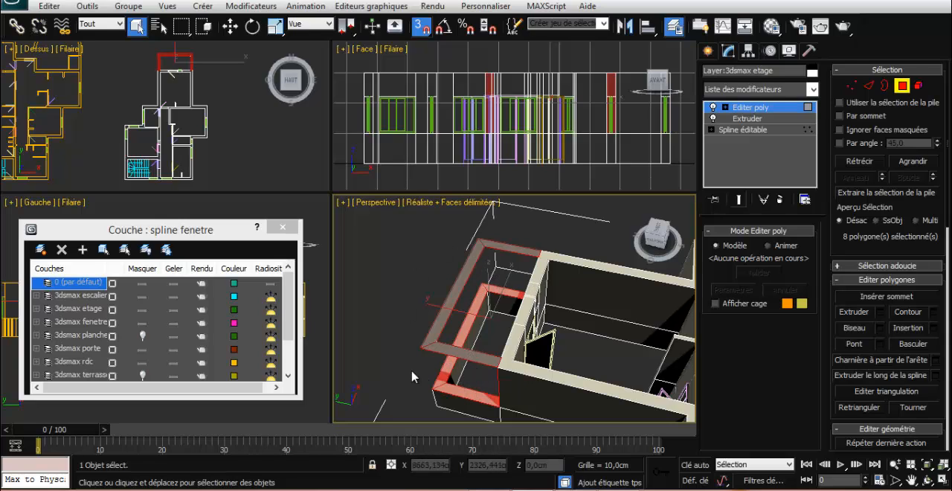
Deselect the faces capping the lowered walls and delete the leftover floating faces at the former wall top
alt+middle_drag(413, 377, 505, 318)
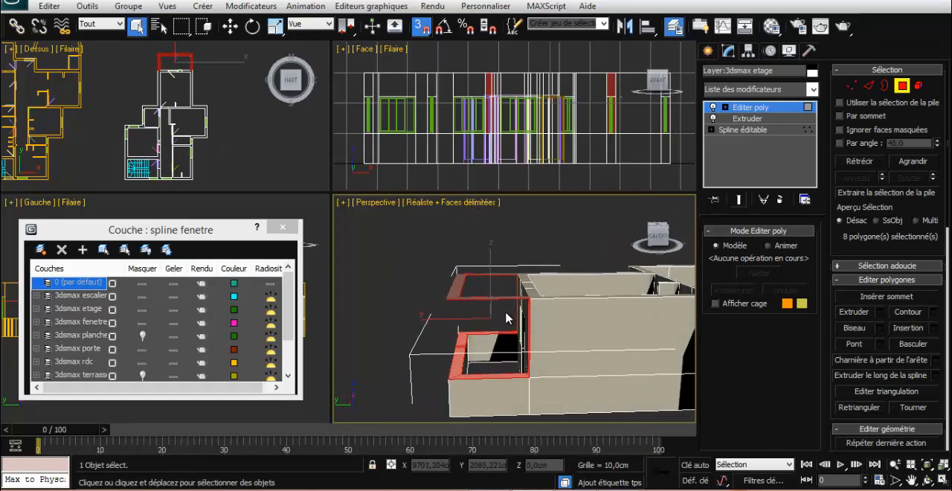
drag(441, 261, 435, 257)
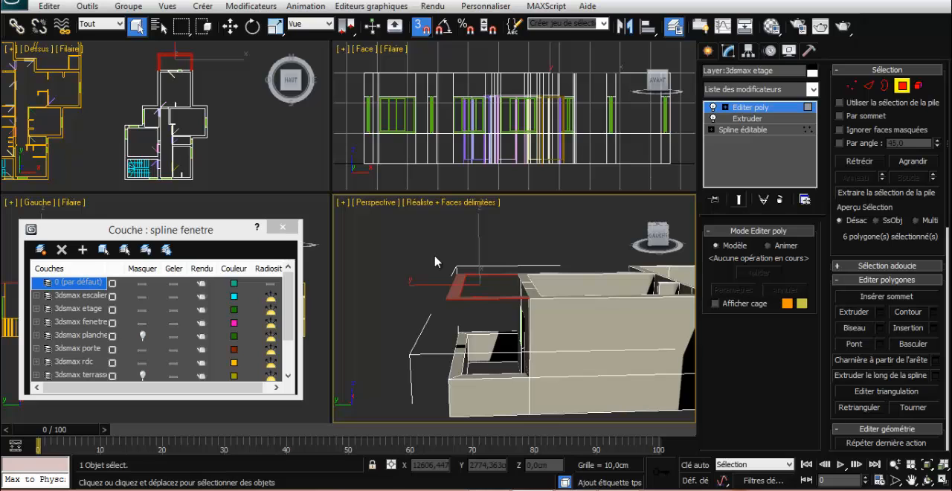
click(435, 261)
alt+middle_drag(457, 284, 443, 293)
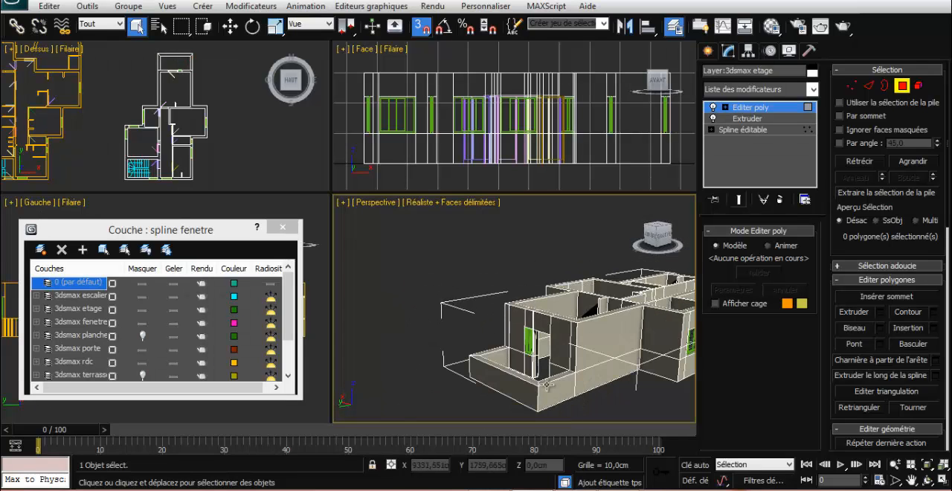
alt+middle_drag(598, 405, 605, 380)
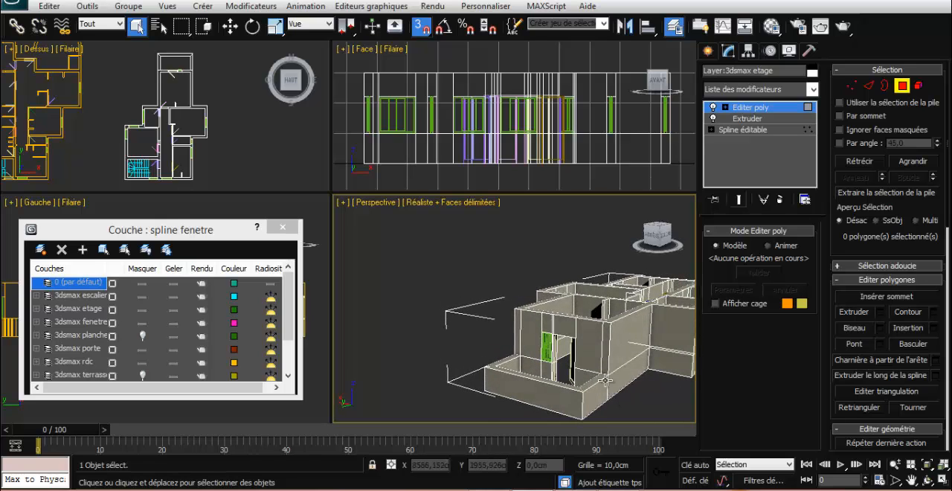
Leave polygon editing on the upper-storey walls and start editing the ground-floor walls at polygon level
alt+middle_drag(408, 328, 446, 272)
alt+middle_drag(556, 376, 574, 402)
scroll(613, 382, down, 3)
scroll(627, 380, up, 5)
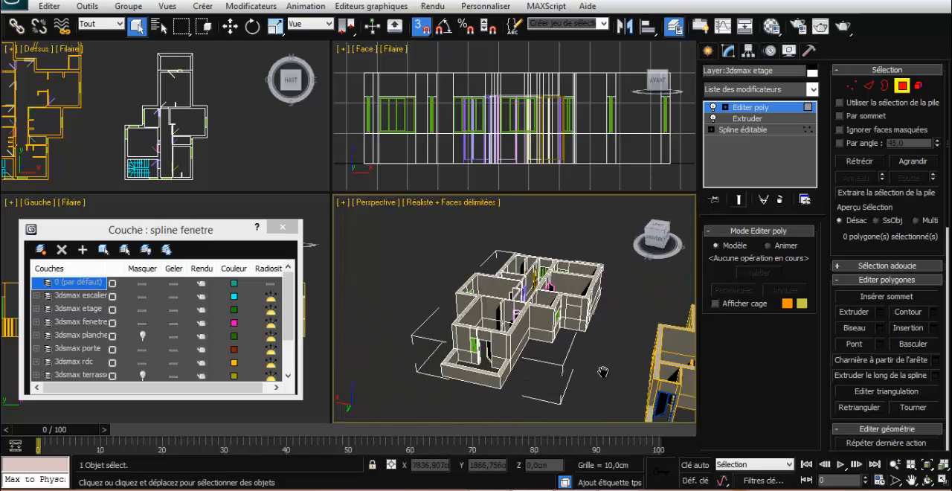
alt+middle_drag(594, 377, 534, 347)
alt+middle_drag(566, 286, 520, 323)
scroll(490, 326, up, 3)
middle_drag(437, 331, 597, 346)
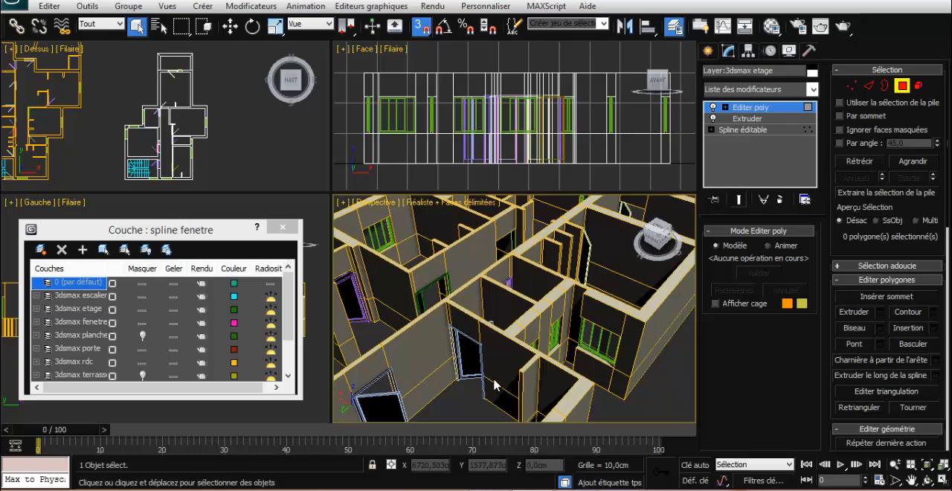
click(906, 90)
click(603, 311)
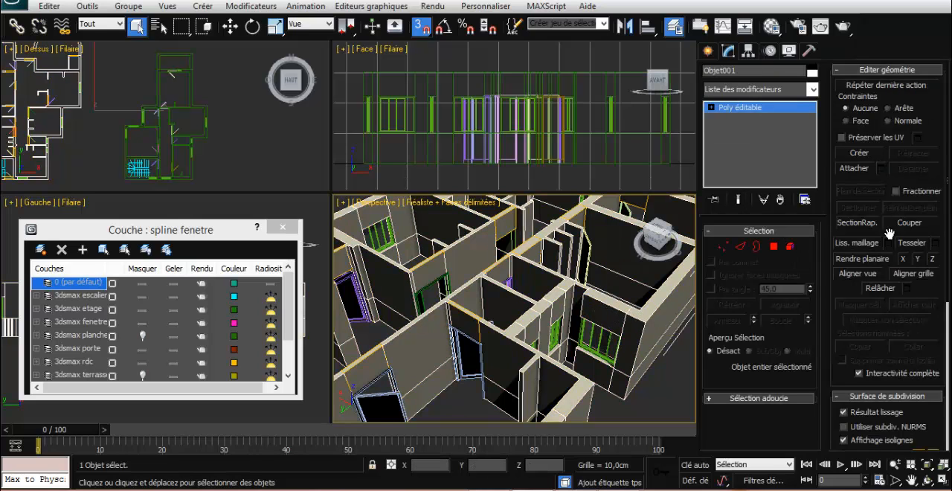
click(773, 246)
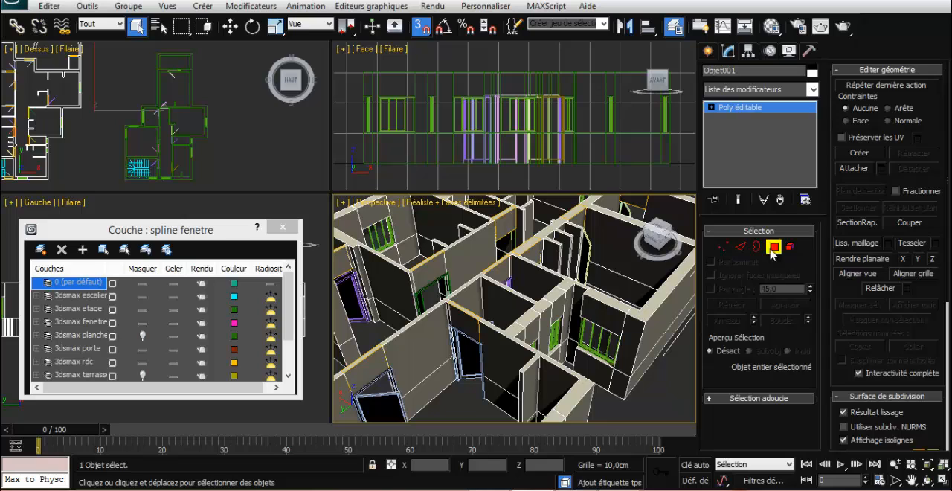
Extrude the two wall-end polygons beside the ground-floor window by 20 cm and clear the selection
click(575, 306)
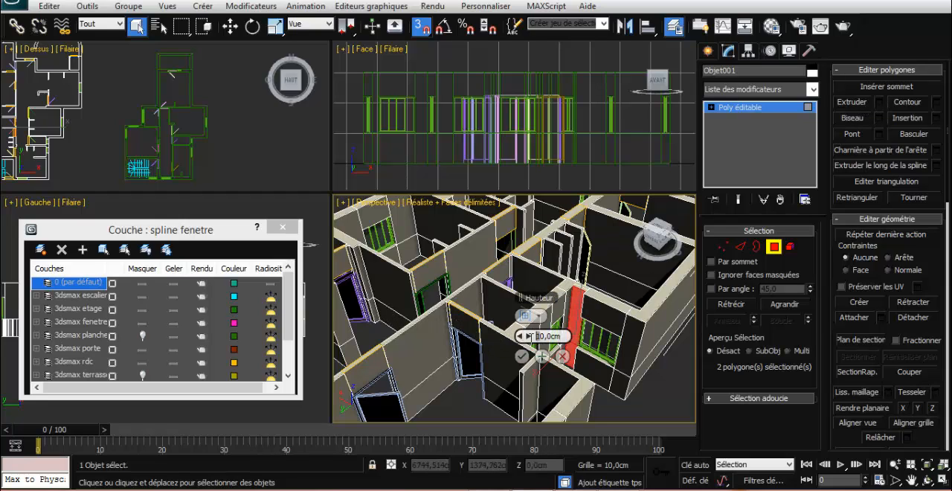
key(Delete)
text(0)
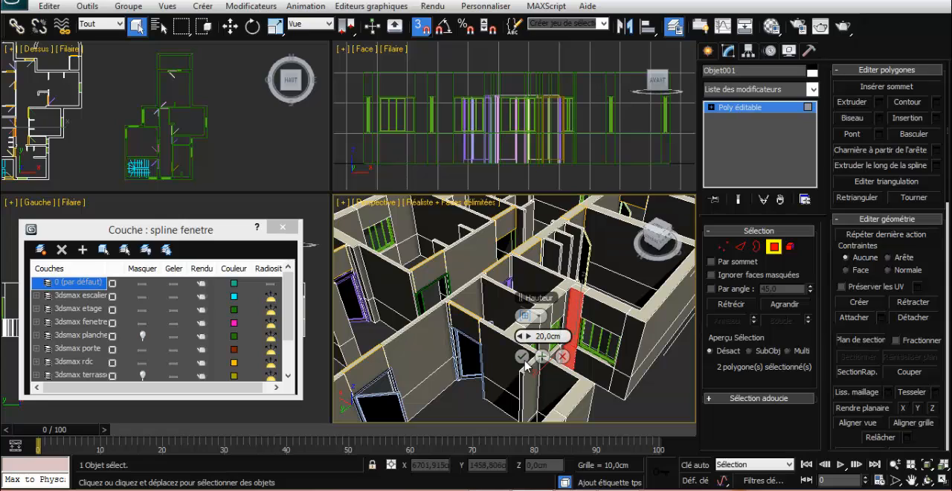
click(523, 357)
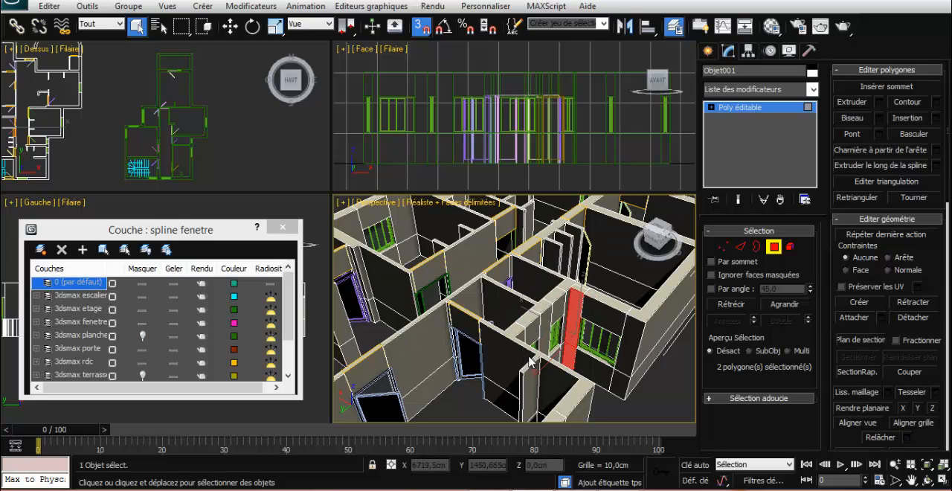
click(649, 400)
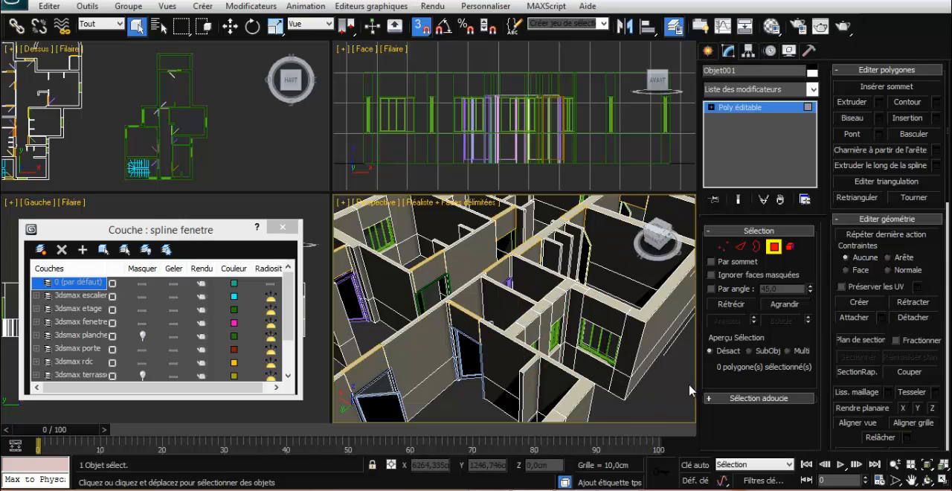
Unhide the 3dsmax plancher layer to show the floor slab over the ground floor
alt+middle_drag(689, 390, 489, 386)
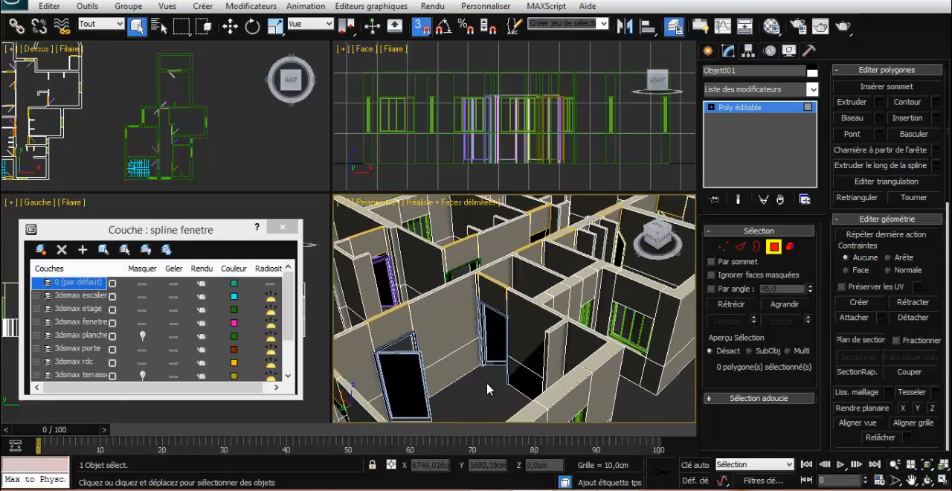
scroll(488, 388, down, 10)
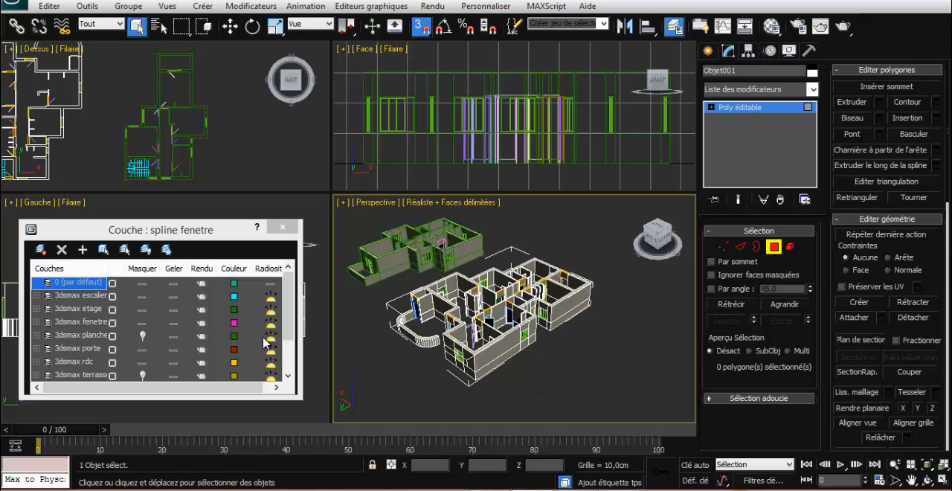
click(143, 335)
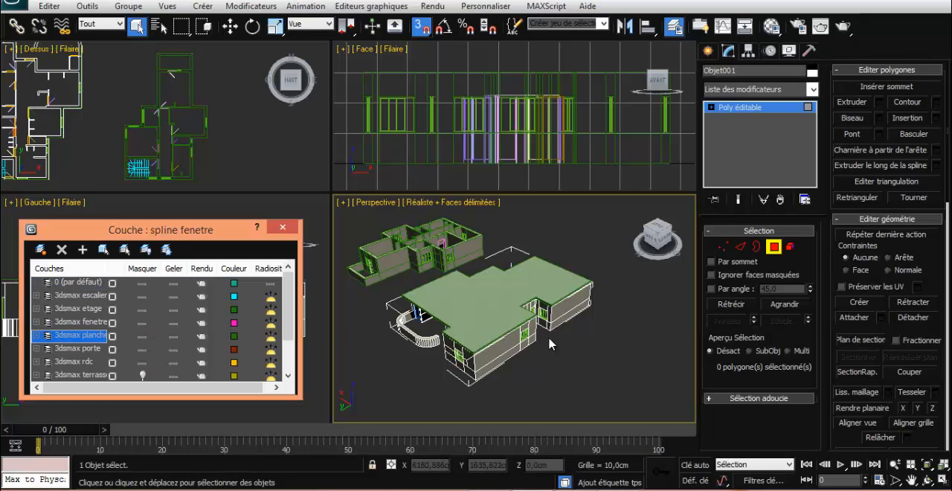
Examine the floor slab on the ground-floor building and the separate upper storey from several angles
alt+middle_drag(560, 358, 364, 344)
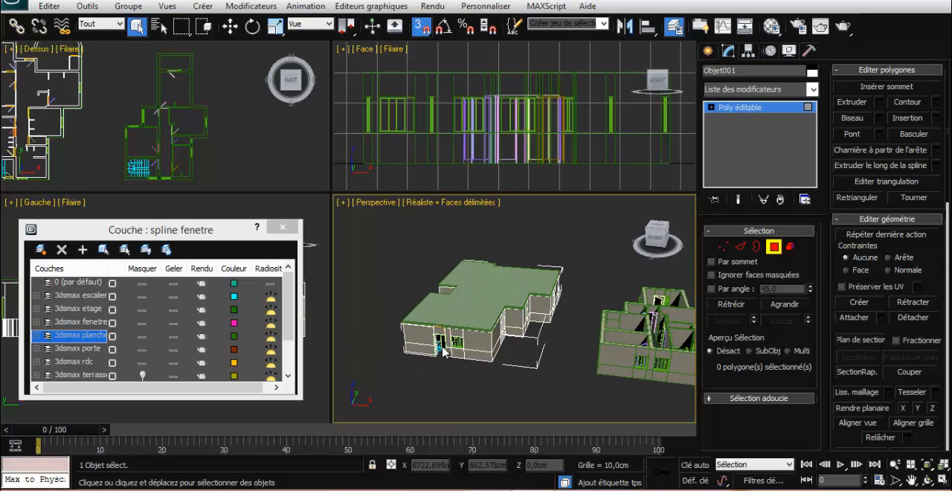
scroll(440, 356, up, 4)
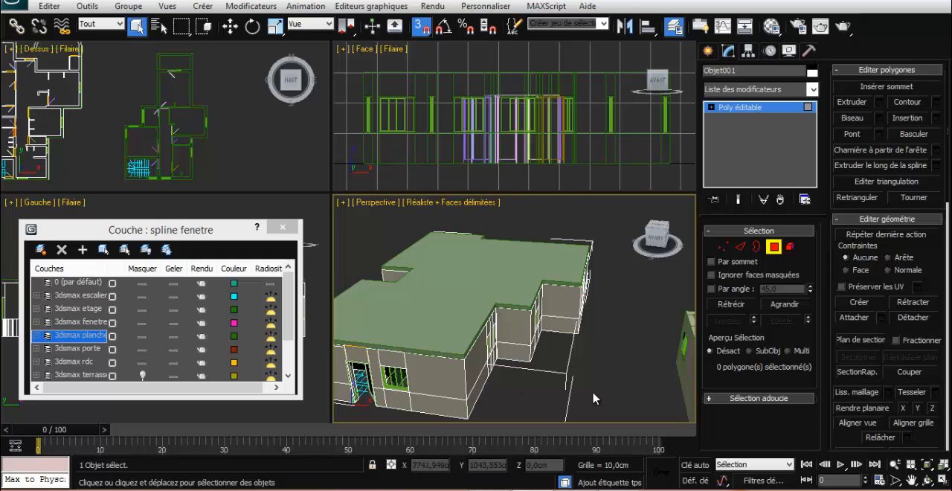
scroll(592, 398, down, 4)
scroll(593, 396, up, 2)
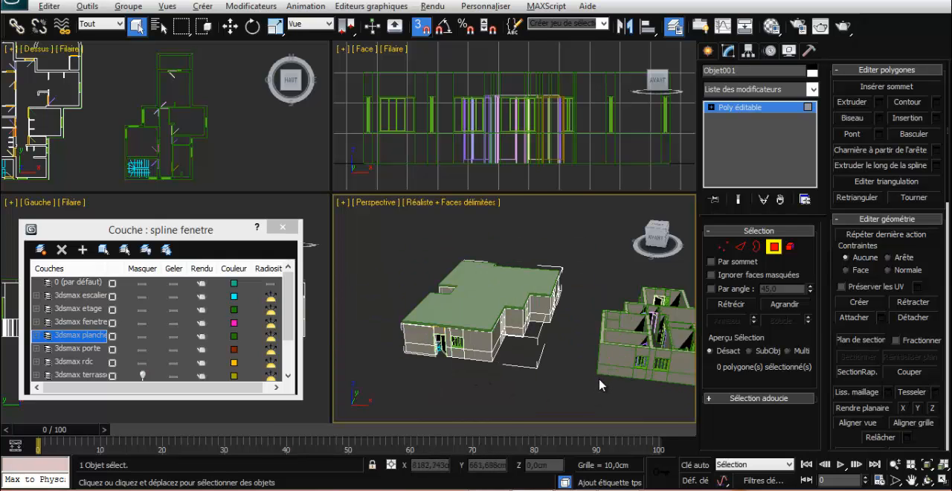
alt+middle_drag(600, 385, 481, 385)
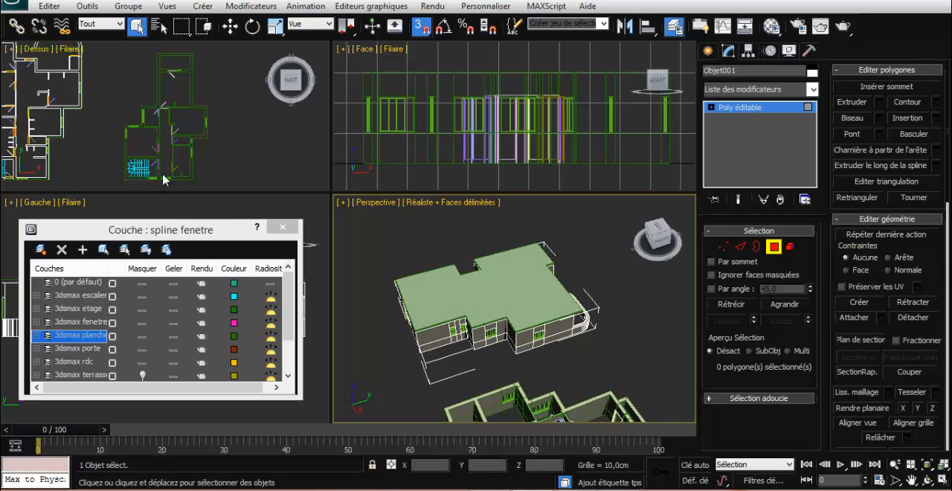
middle_drag(225, 170, 278, 169)
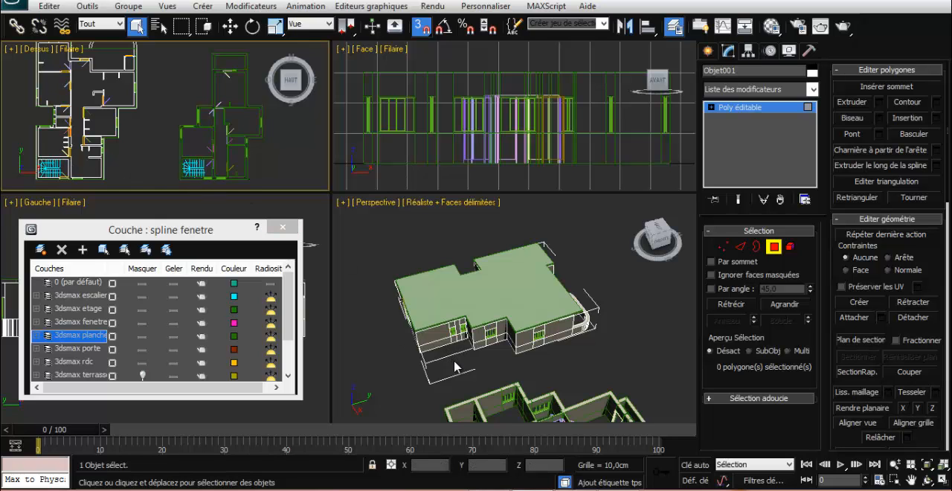
alt+middle_drag(455, 366, 448, 335)
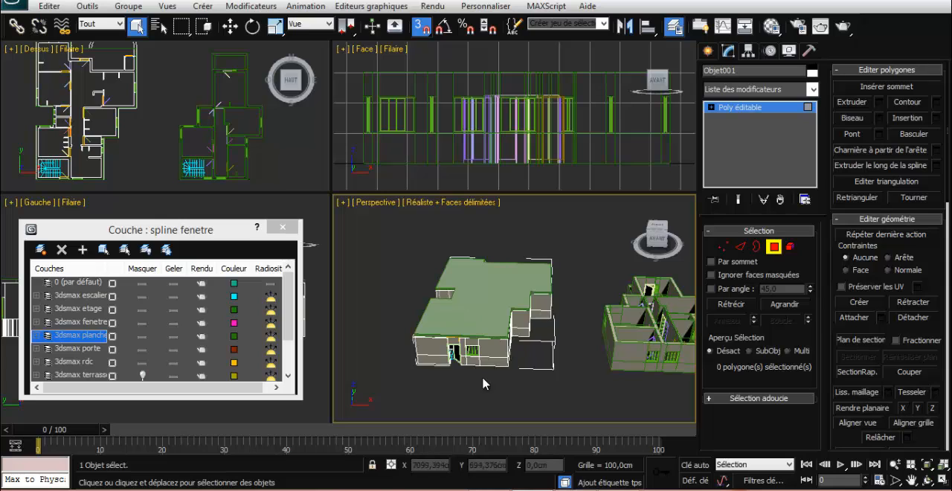
middle_drag(519, 382, 491, 378)
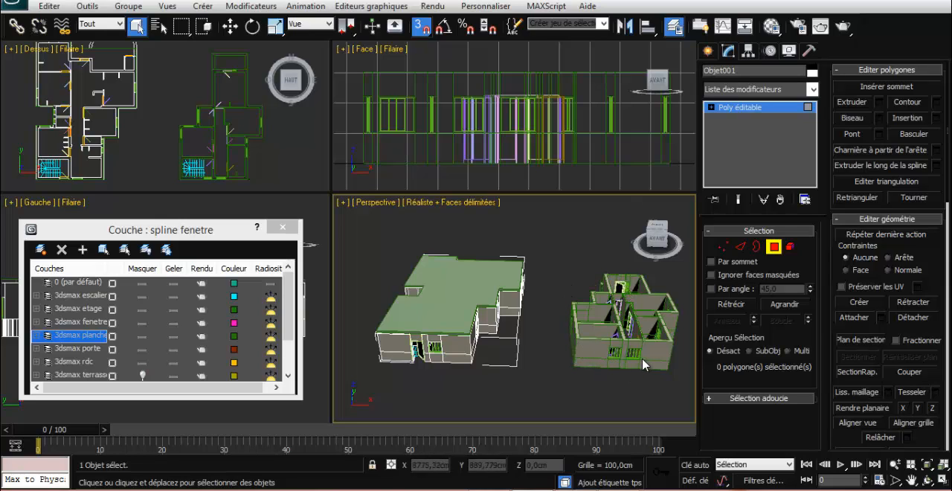
Leave polygon editing on the ground-floor walls, make 3dsmax plancher the current layer and select the floor slab
click(502, 277)
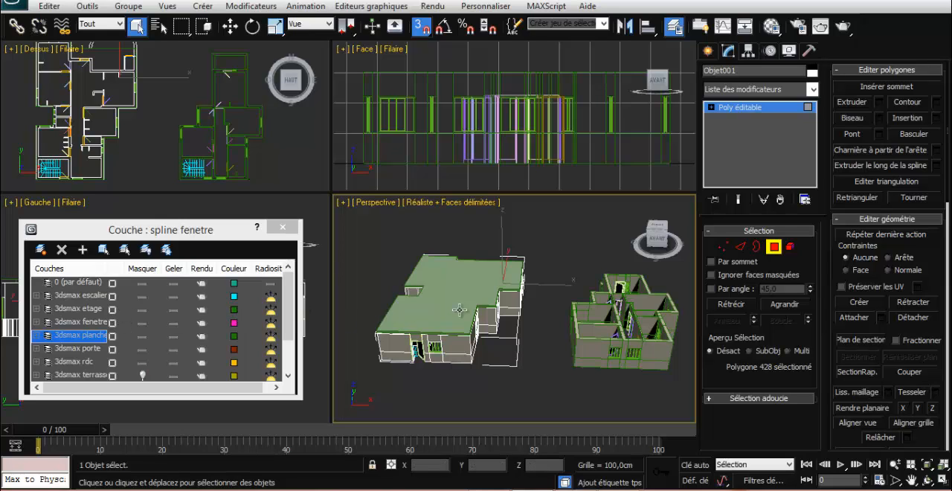
click(773, 247)
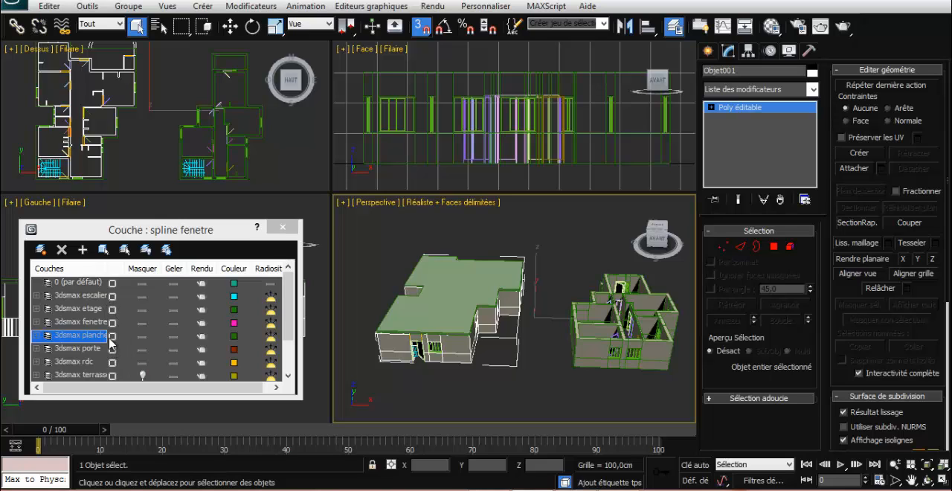
click(113, 335)
click(467, 295)
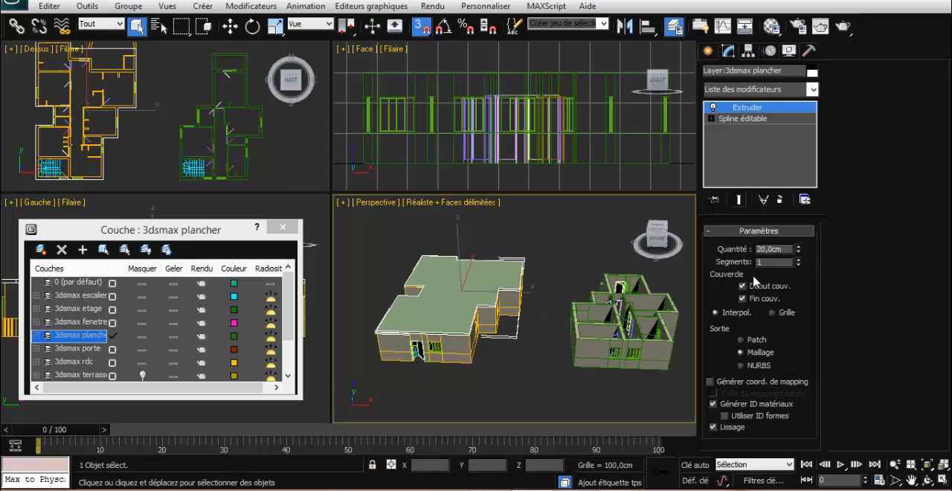
Apply an Editer poly modifier to the floor slab and select its top polygon
right_click(781, 113)
click(785, 97)
click(811, 89)
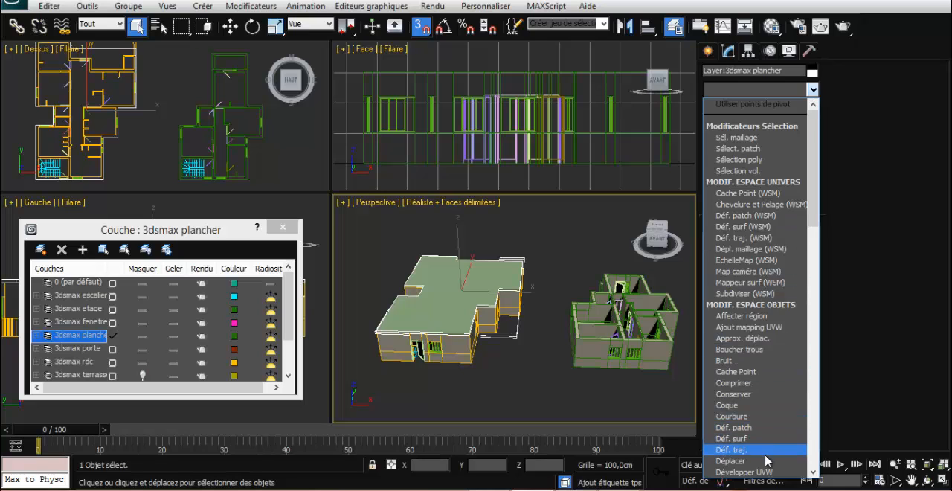
scroll(768, 462, down, 2)
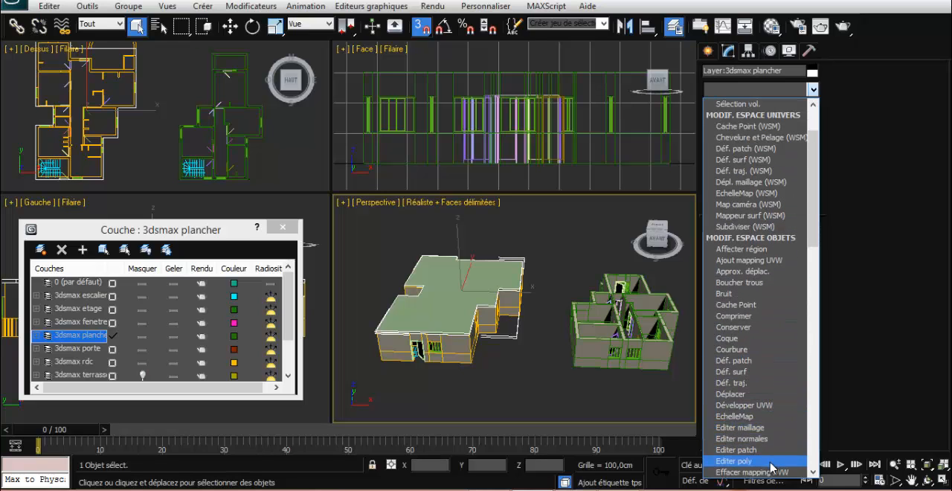
click(771, 461)
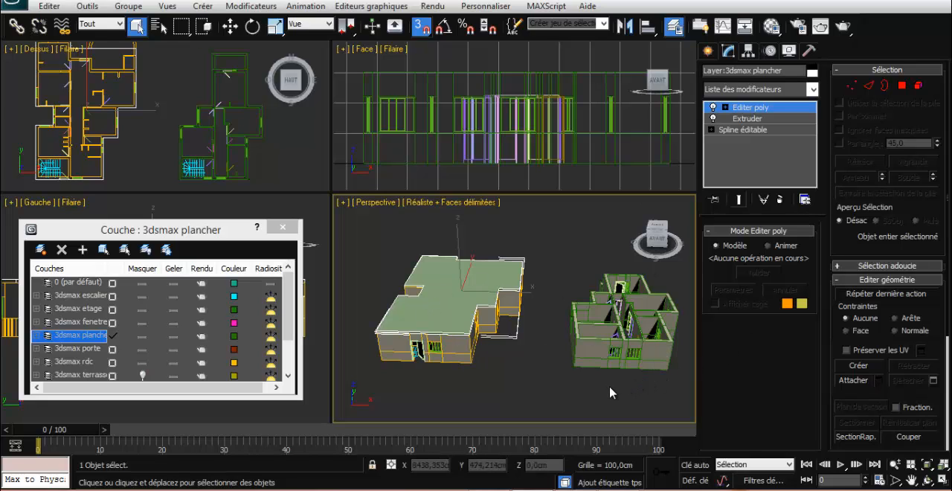
click(901, 87)
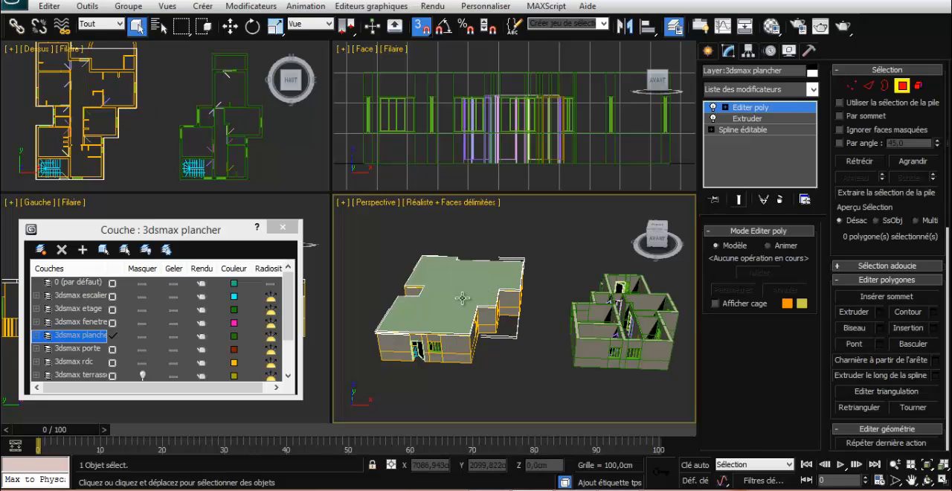
click(476, 288)
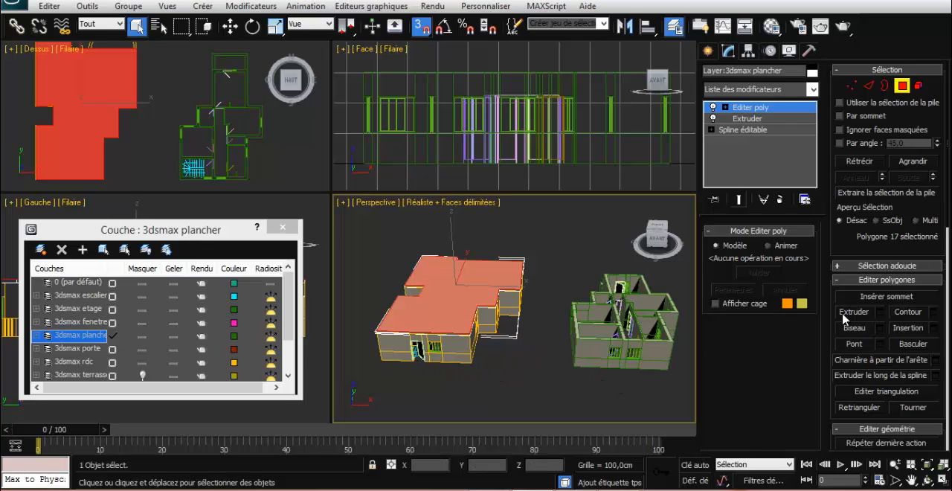
Try insetting the slab's top polygon by 10 cm and undo the inset
click(934, 328)
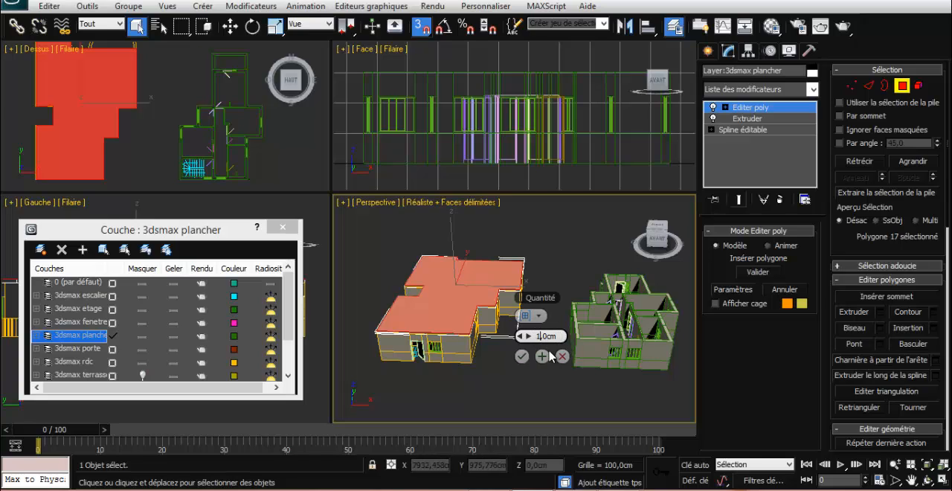
text(0)
click(523, 357)
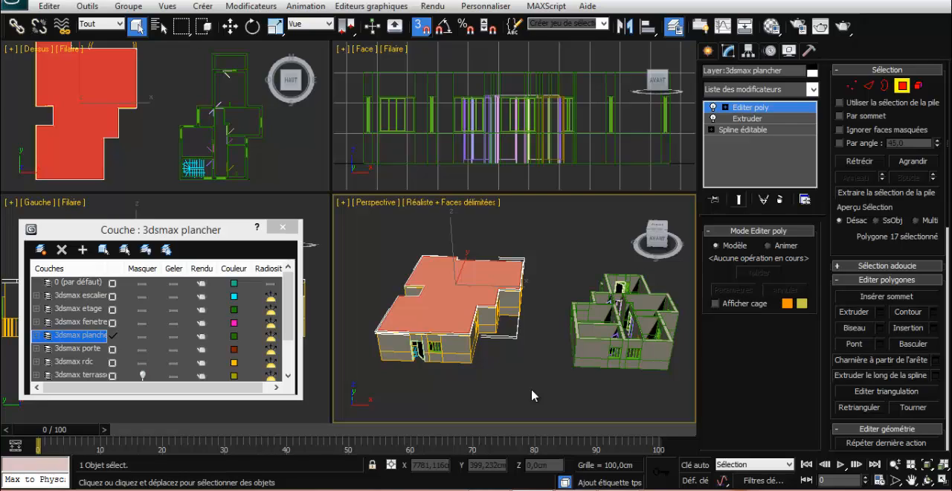
key(ctrl+z)
key(ctrl+z)
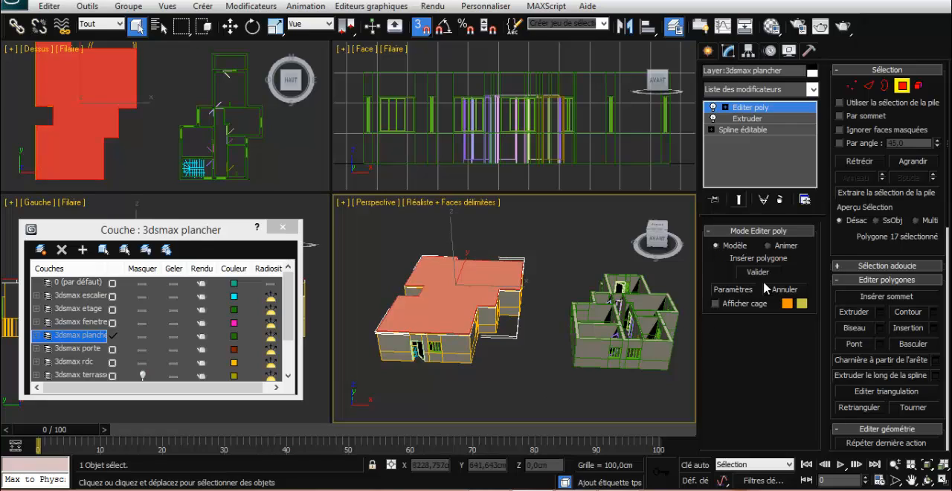
Extrude the slab's top polygon upward by 10 cm
click(879, 311)
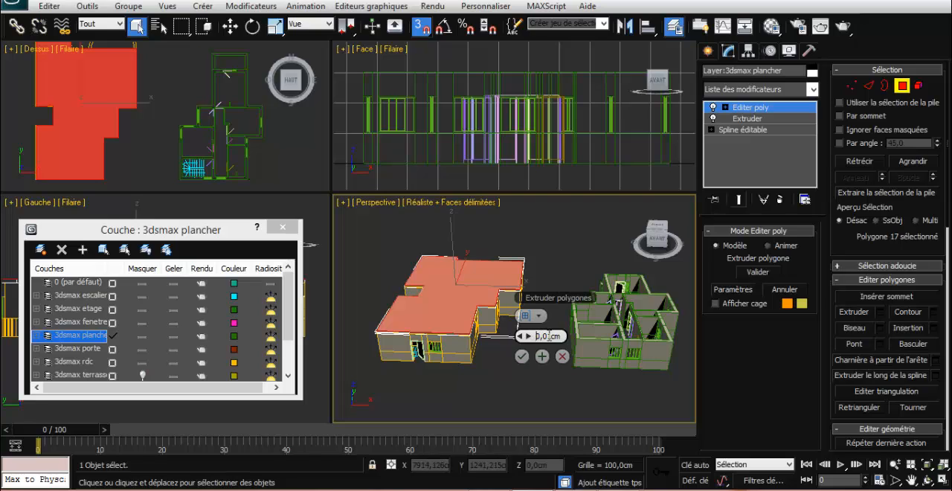
text(10)
key(Return)
click(521, 356)
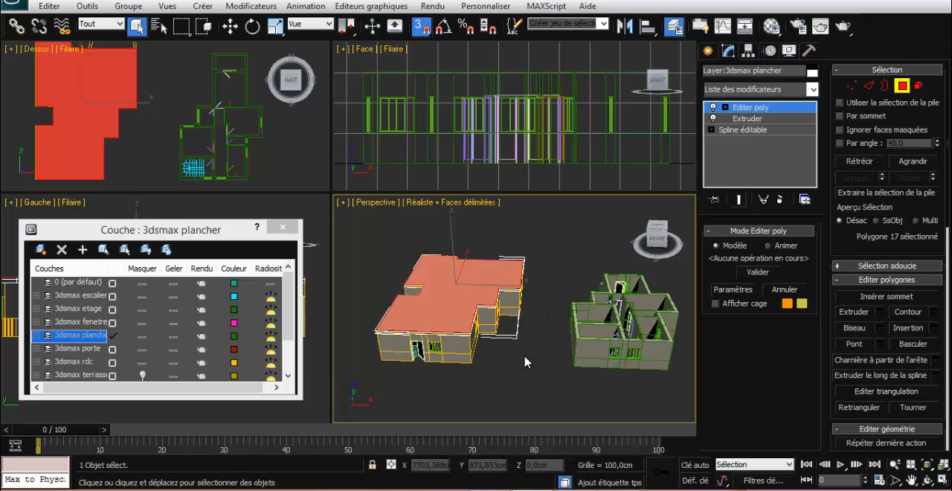
Inset the floor slab's top polygon by 10 cm
click(933, 328)
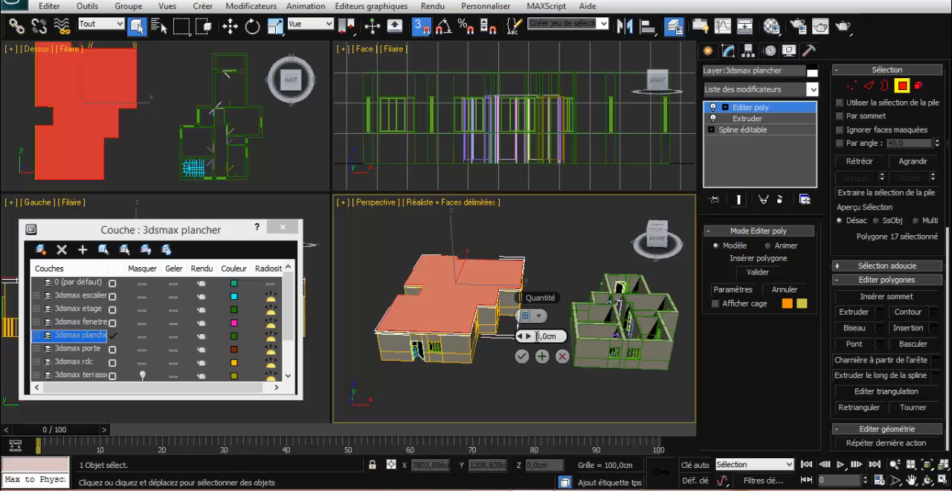
text(2)
key(Return)
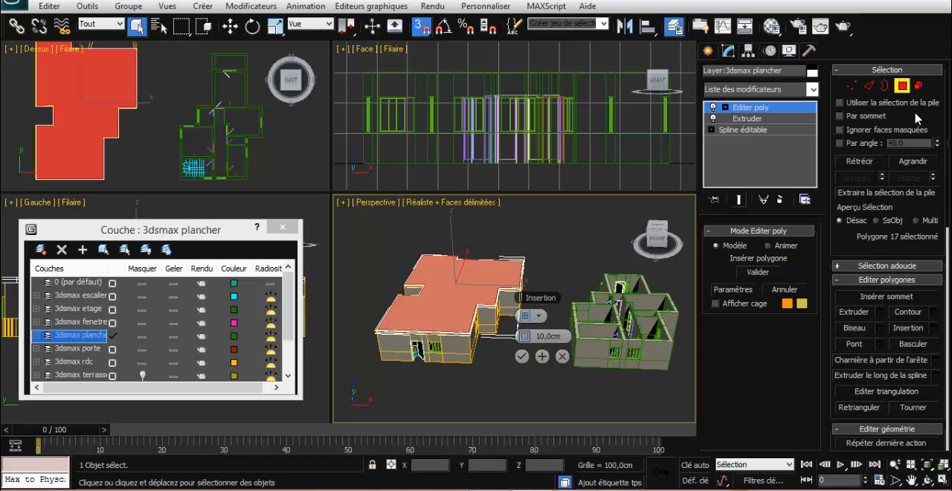
Try to extrude the floor slab's inset top polygon by -10 cm
click(881, 314)
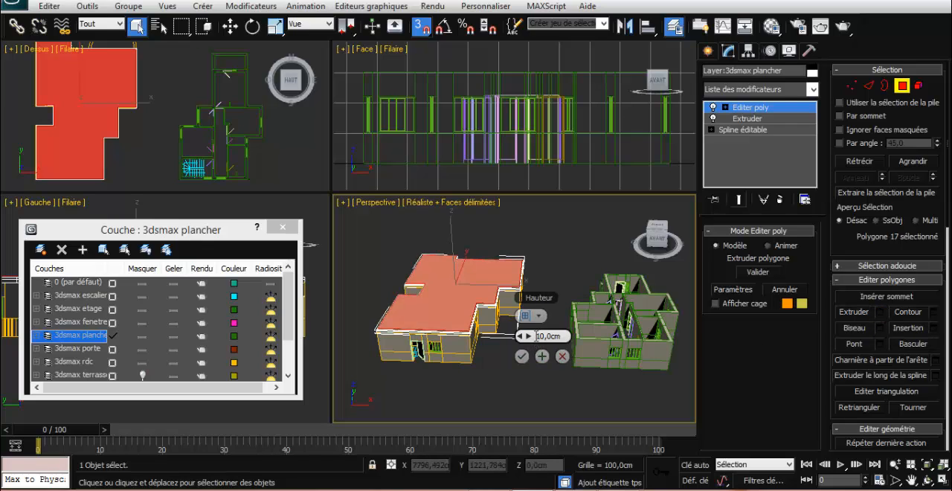
click(562, 337)
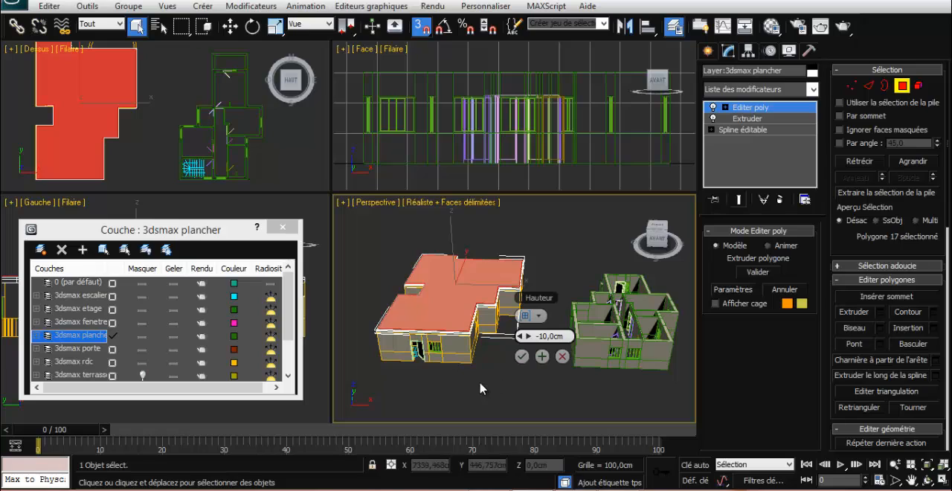
click(523, 354)
click(510, 368)
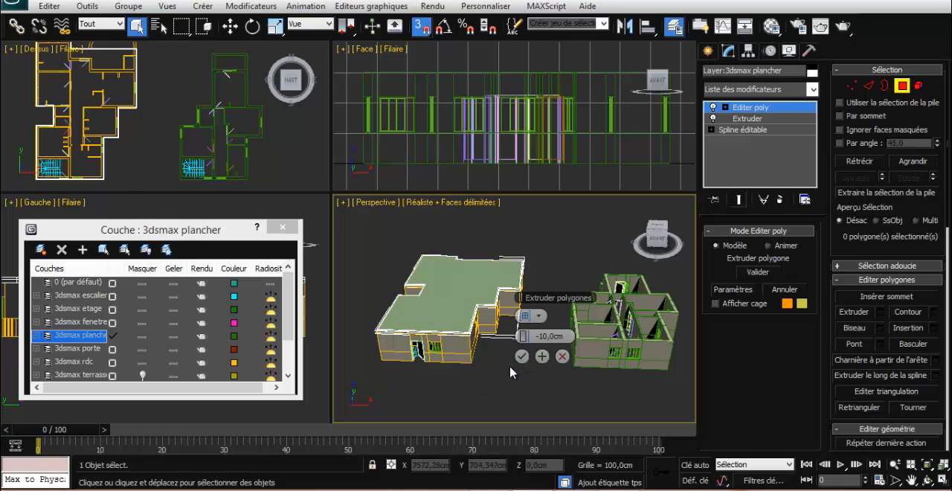
click(522, 357)
Reselect the floor slab's inset top polygon, extrude it by -10 cm to recess it inside the rim, and clear the selection
scroll(513, 360, down, 4)
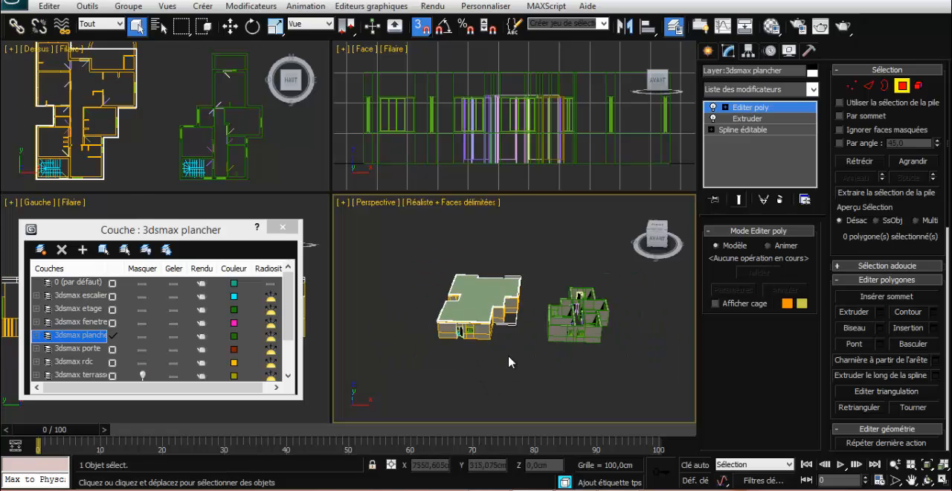
scroll(483, 302, up, 8)
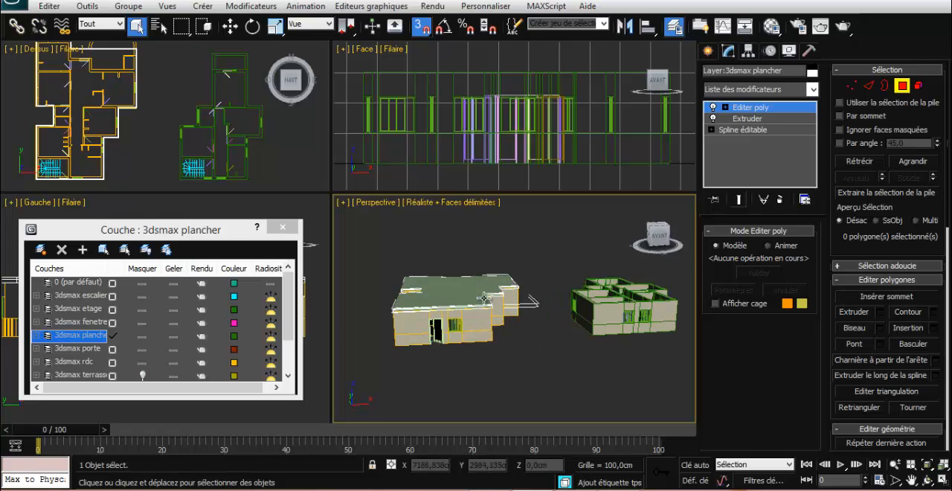
alt+middle_drag(483, 302, 499, 317)
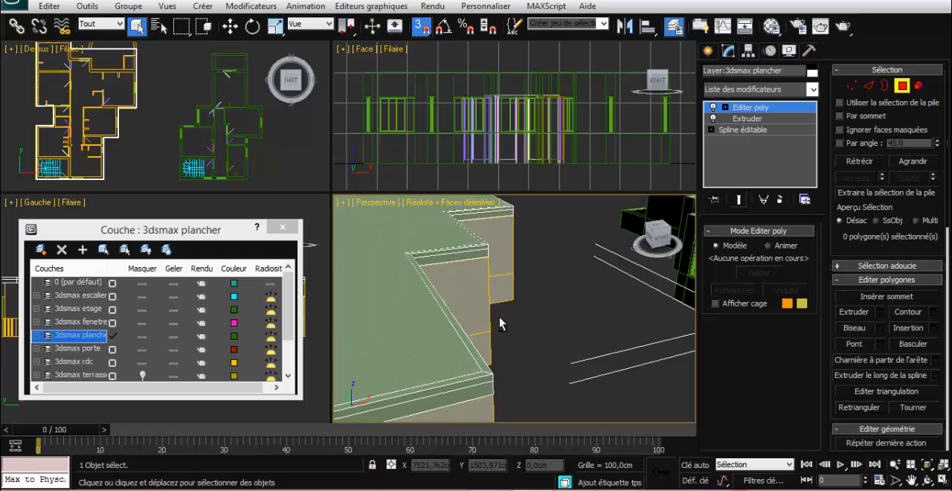
click(453, 358)
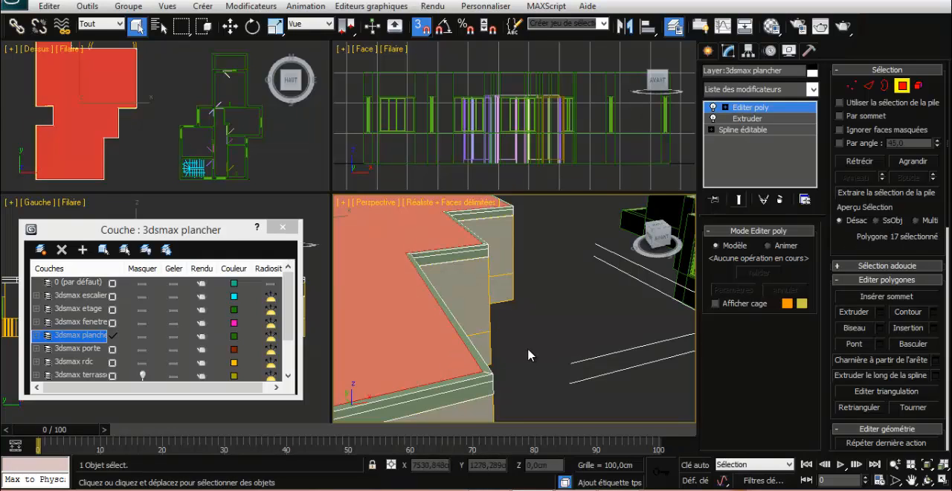
alt+middle_drag(528, 349, 539, 345)
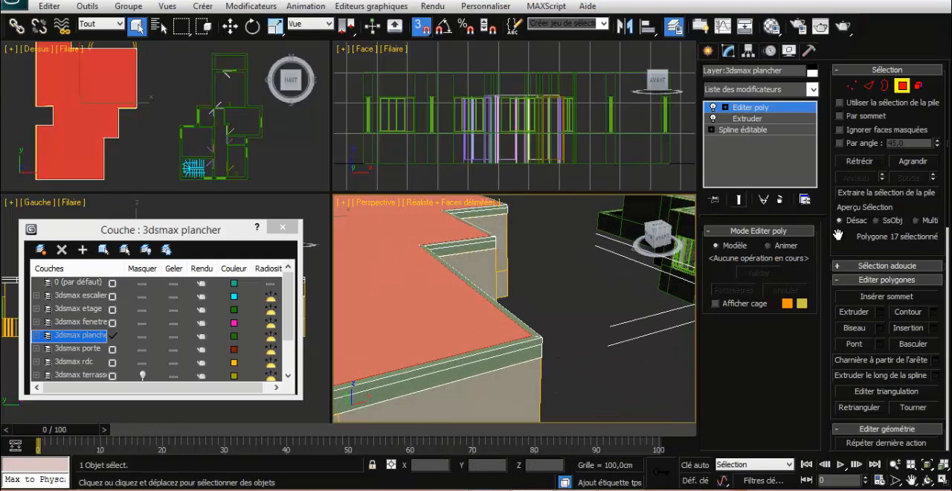
click(880, 313)
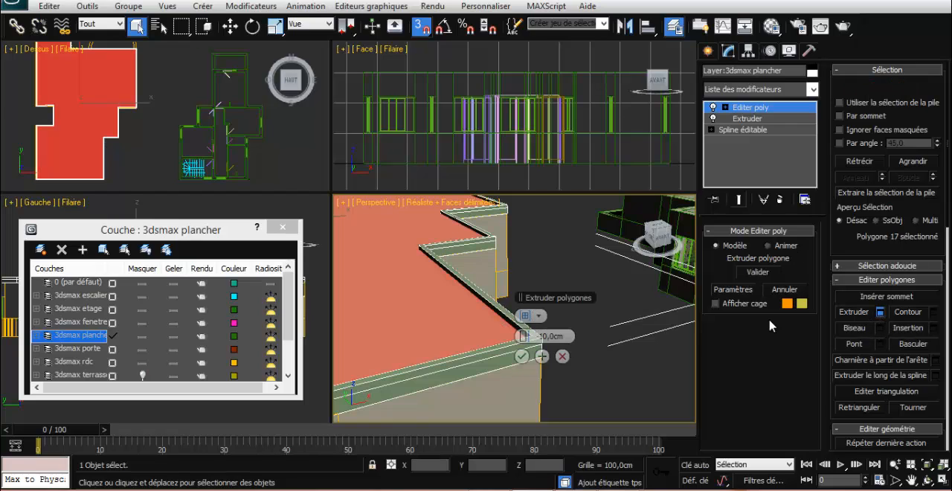
click(522, 357)
click(576, 326)
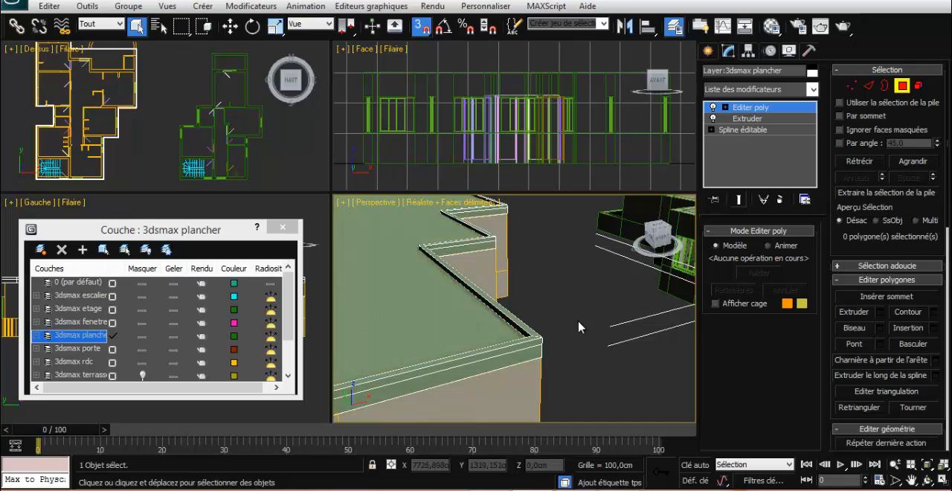
Unhide the 3dsmax terrasse layer so the roof slab over the upper floor is shown
scroll(579, 331, down, 10)
scroll(571, 338, up, 5)
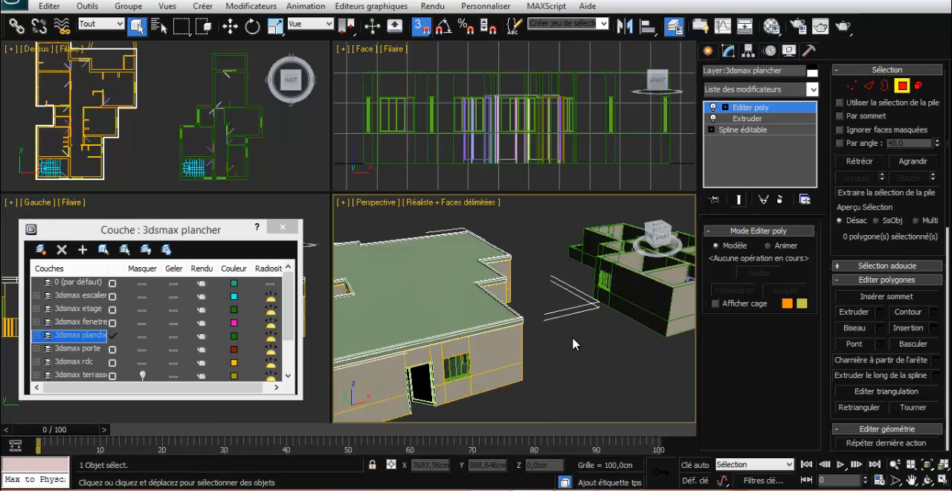
alt+middle_drag(572, 336, 562, 347)
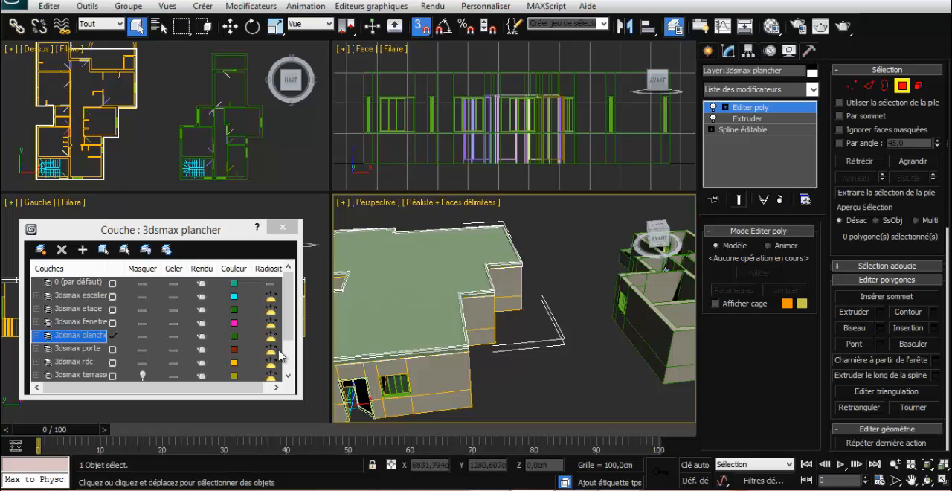
drag(288, 316, 284, 346)
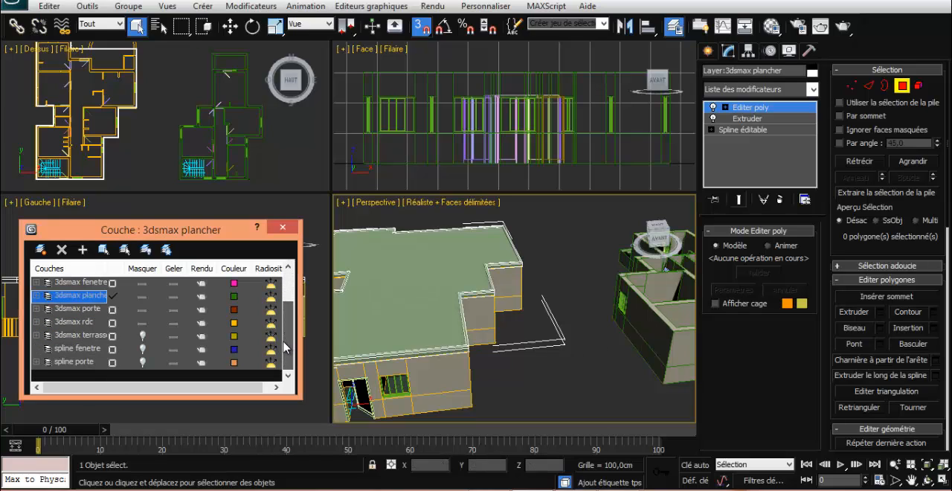
scroll(571, 362, down, 4)
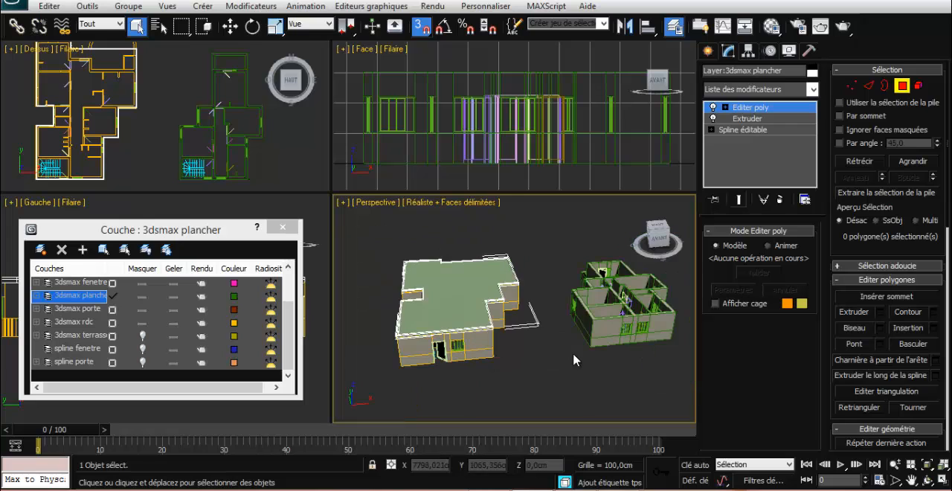
middle_drag(639, 354, 614, 350)
scroll(549, 351, up, 4)
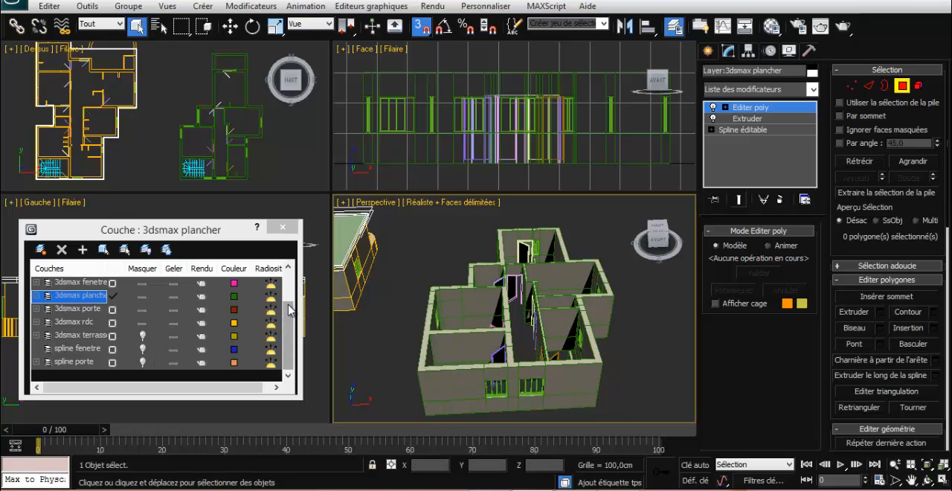
click(289, 331)
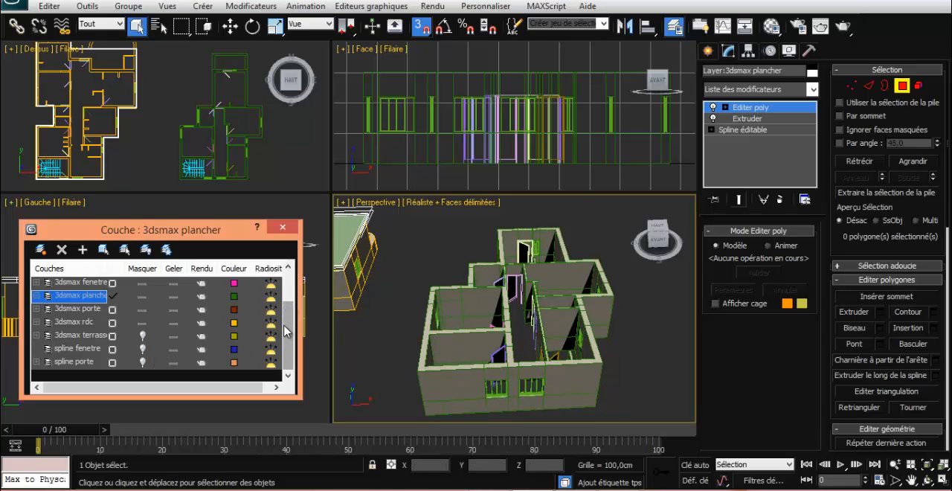
click(141, 336)
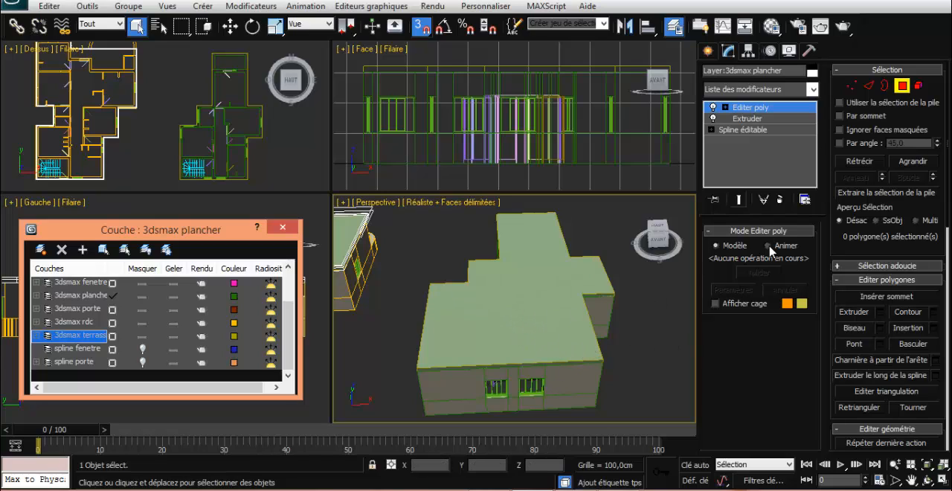
Leave polygon editing on the floor slab and apply an Editer poly modifier to the terrace roof slab over the upper floor
click(901, 86)
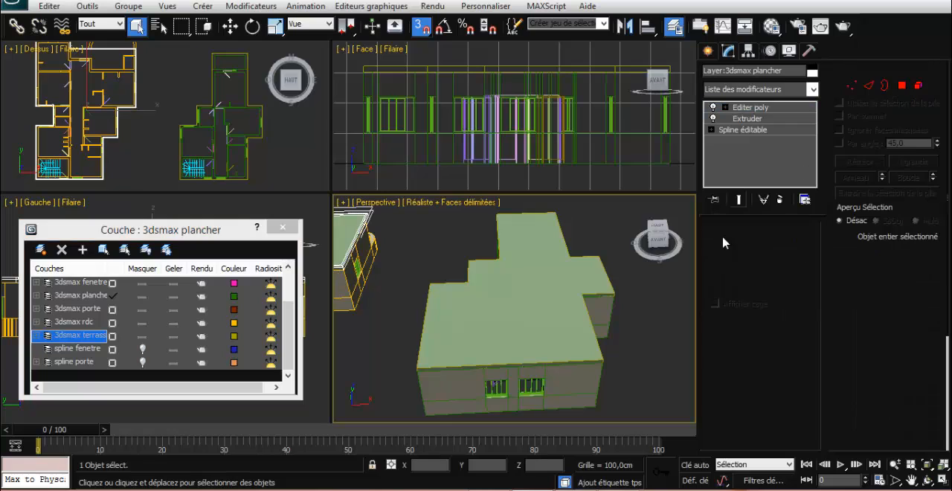
click(532, 298)
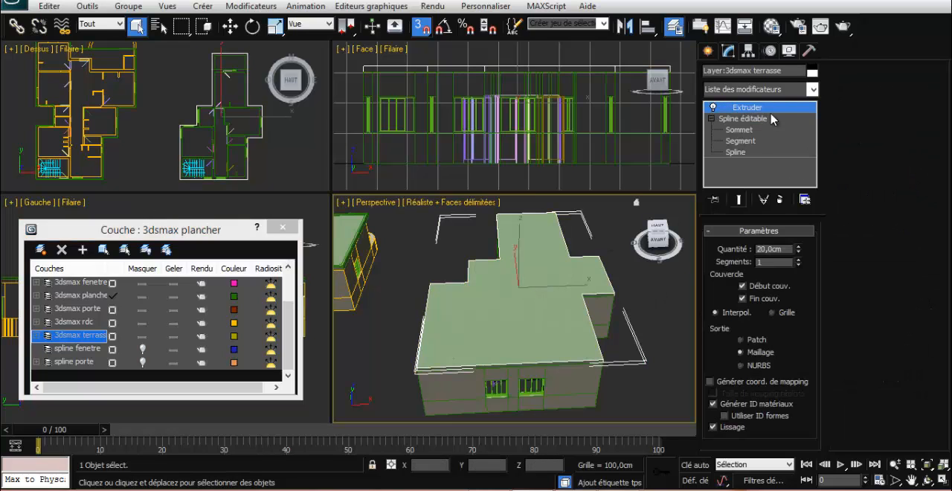
click(812, 90)
scroll(748, 298, down, 4)
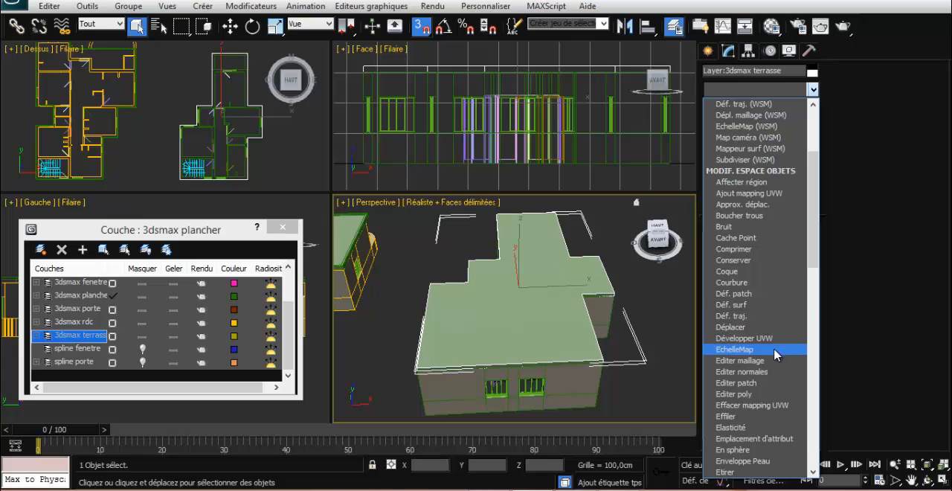
click(752, 393)
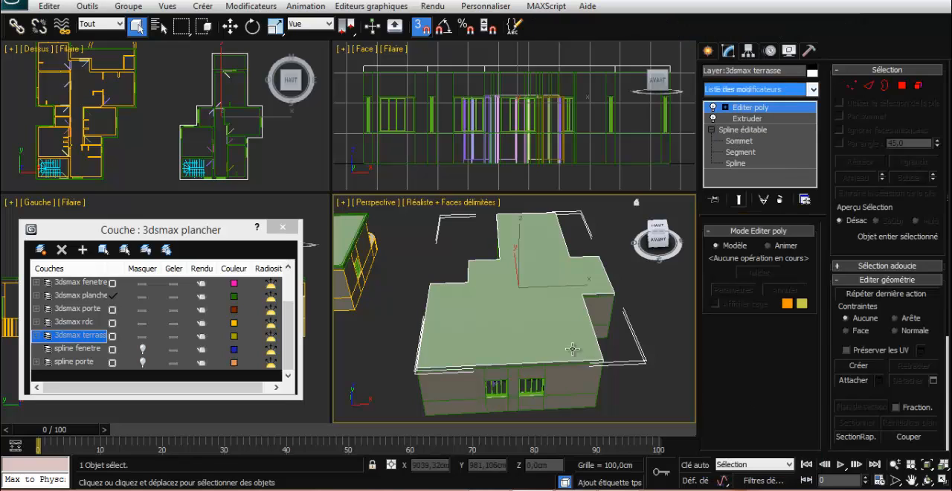
Select the terrace roof slab's top polygon and extrude it upward by 40 cm
click(901, 87)
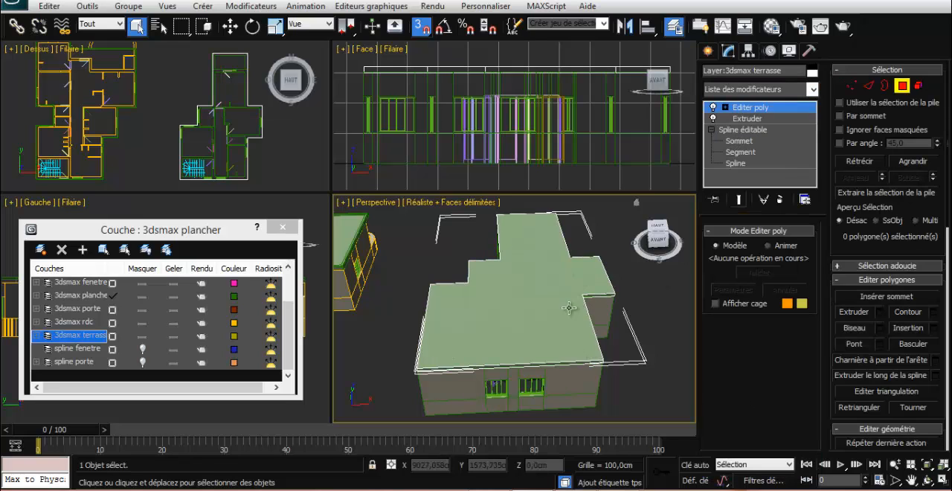
key(ctrl+a)
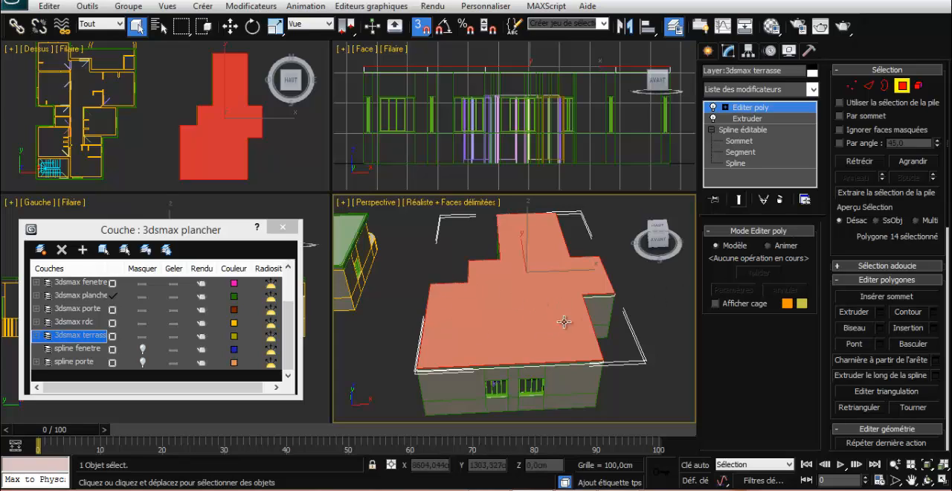
click(881, 312)
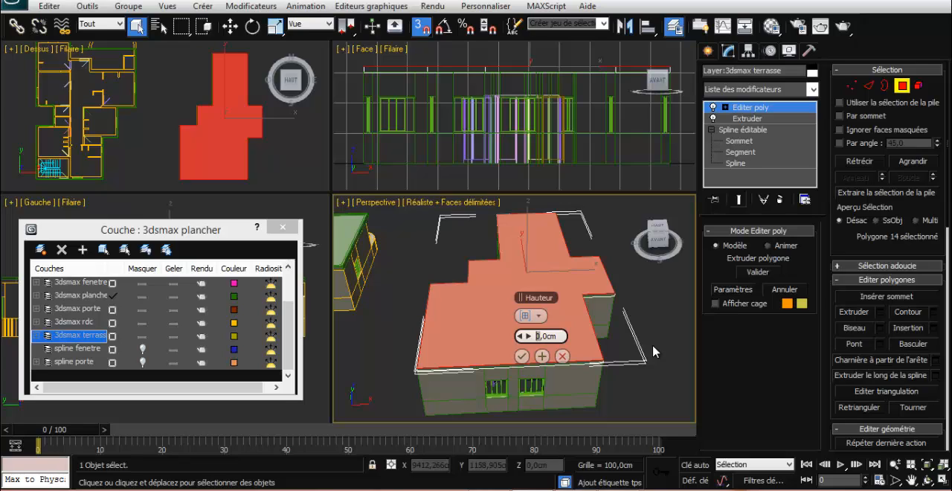
text(40)
key(Return)
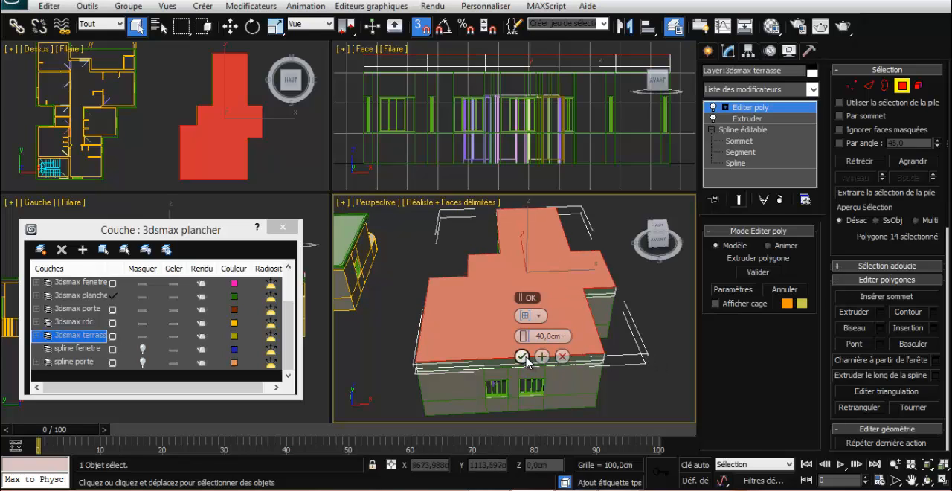
click(522, 357)
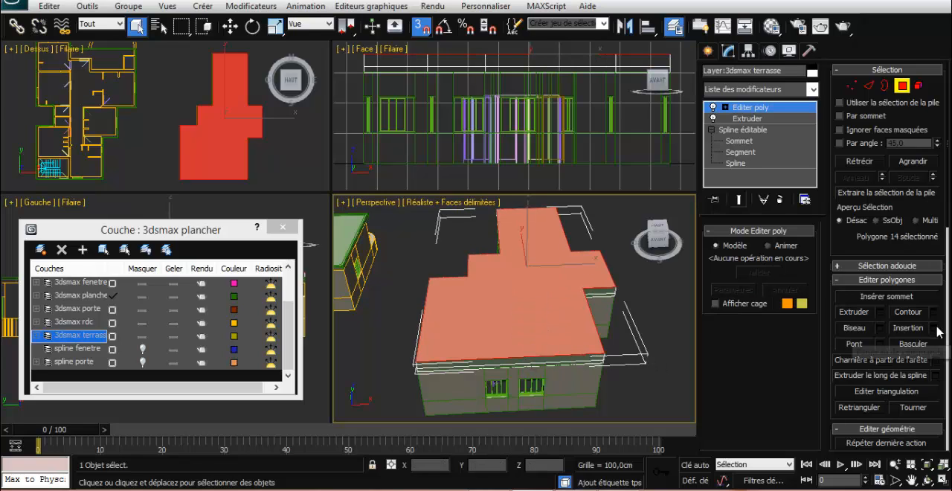
Inset the terrace roof slab's top polygon by 10 cm, extrude the inner face by -40 cm to form a parapet, and deselect it
click(908, 327)
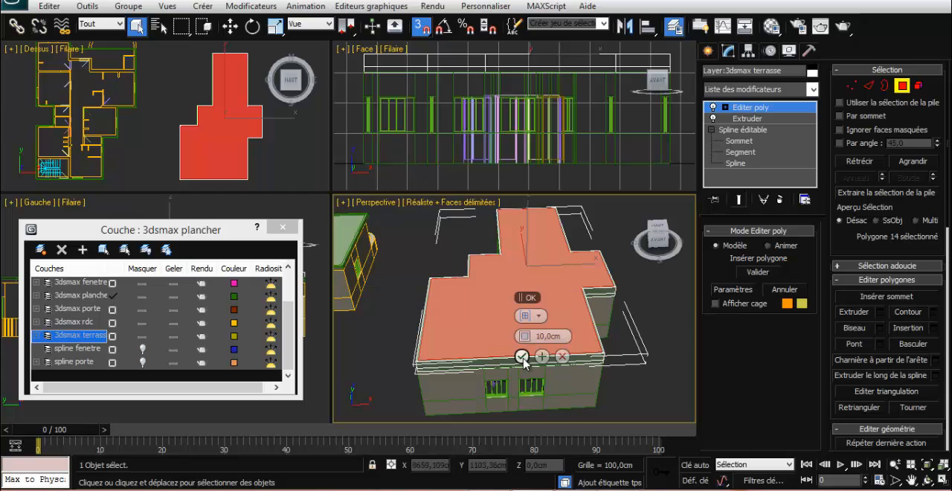
click(522, 356)
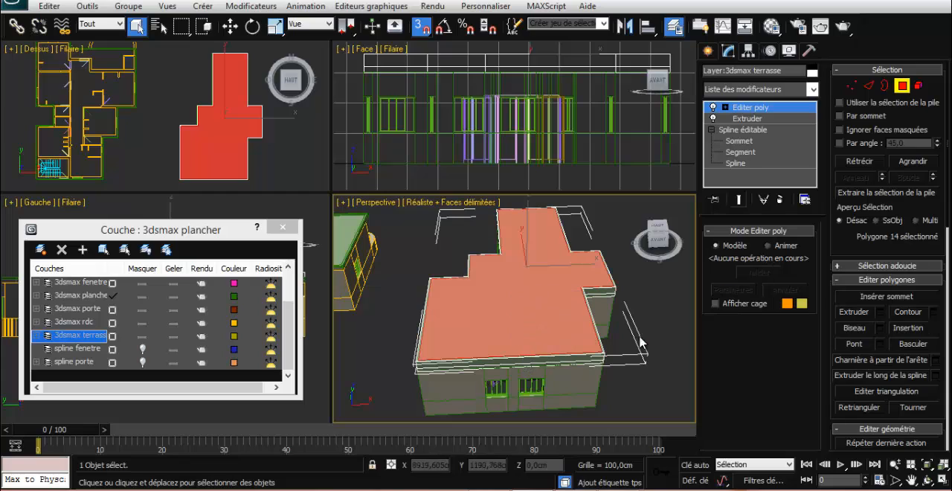
click(880, 311)
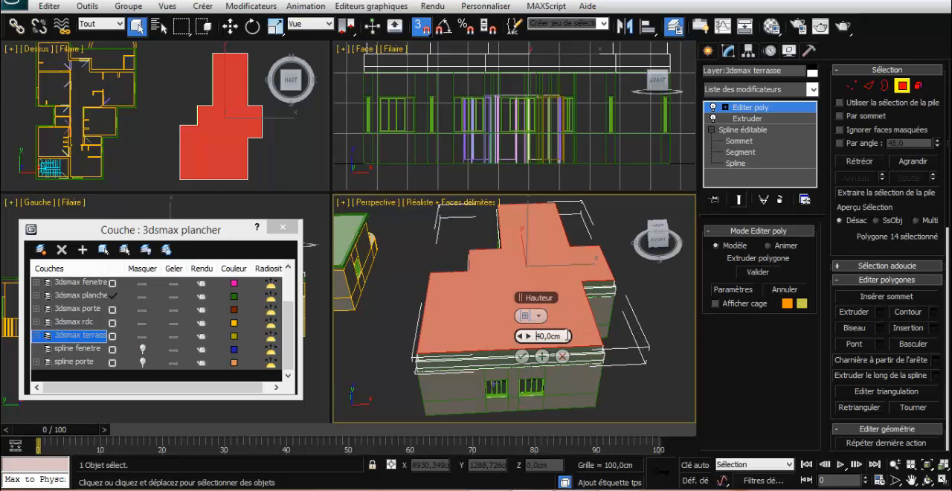
text(-)
key(Return)
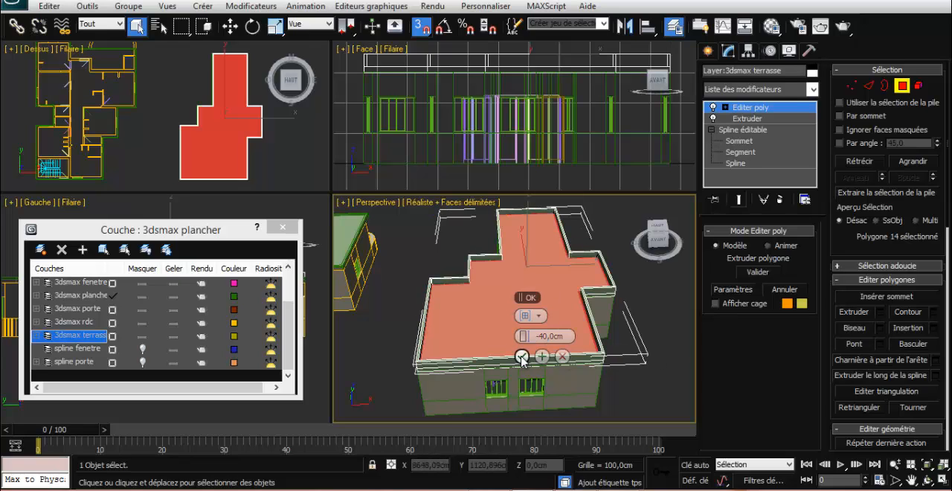
click(521, 357)
click(667, 361)
scroll(669, 346, down, 6)
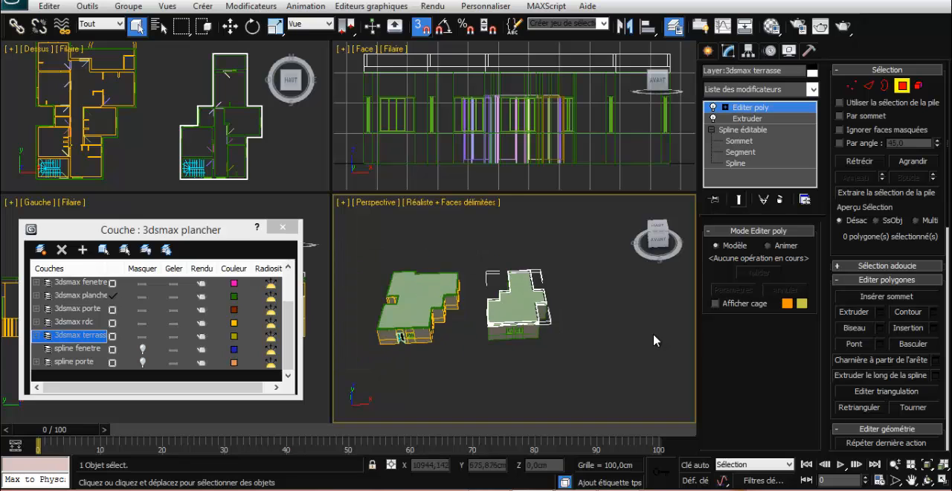
scroll(654, 340, up, 3)
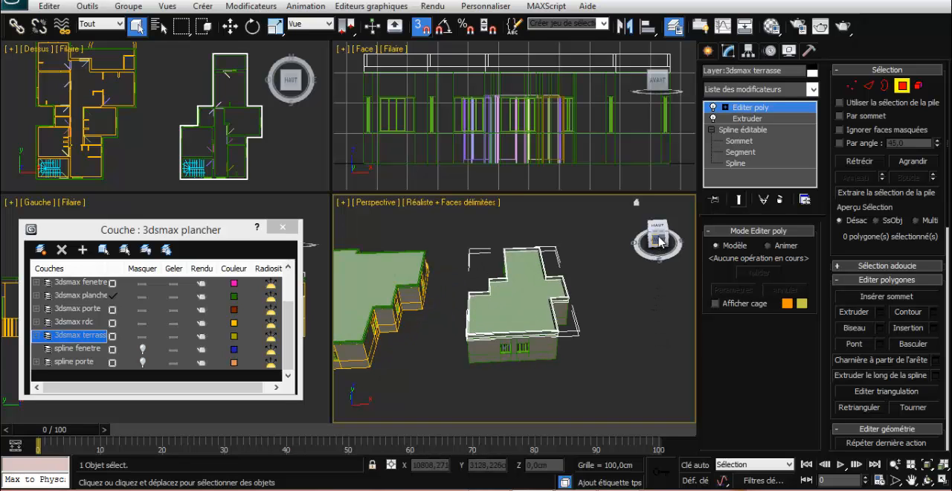
drag(659, 239, 595, 236)
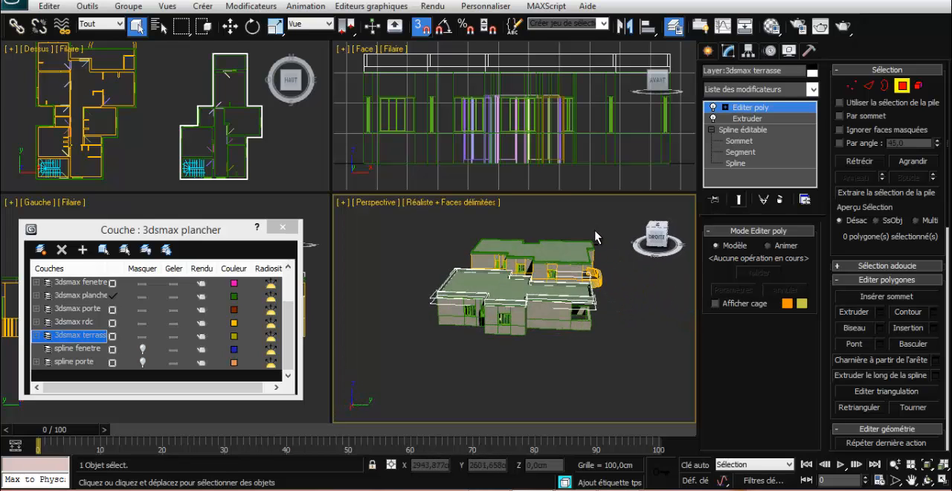
Move the ten vertices at the terrace roof slab's far Y end inward along Y, leaving the end area uncovered, and deselect the slab
alt+middle_drag(595, 237, 584, 352)
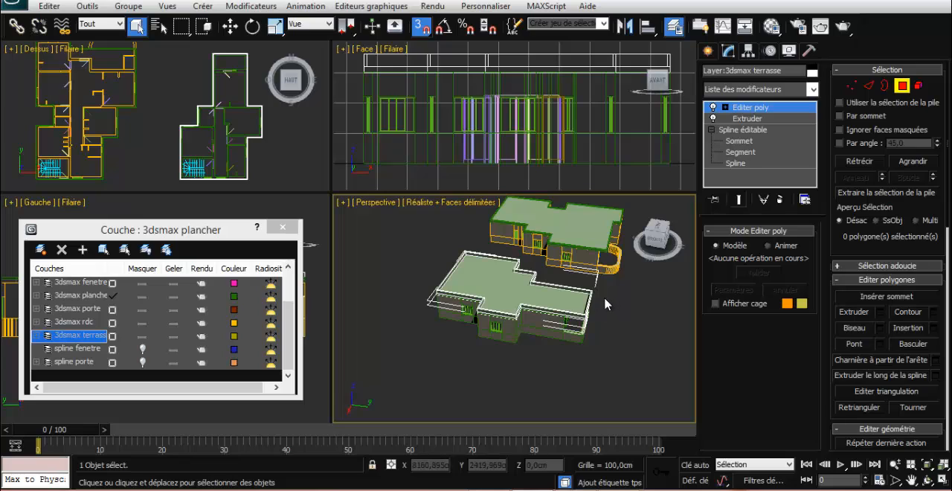
click(852, 85)
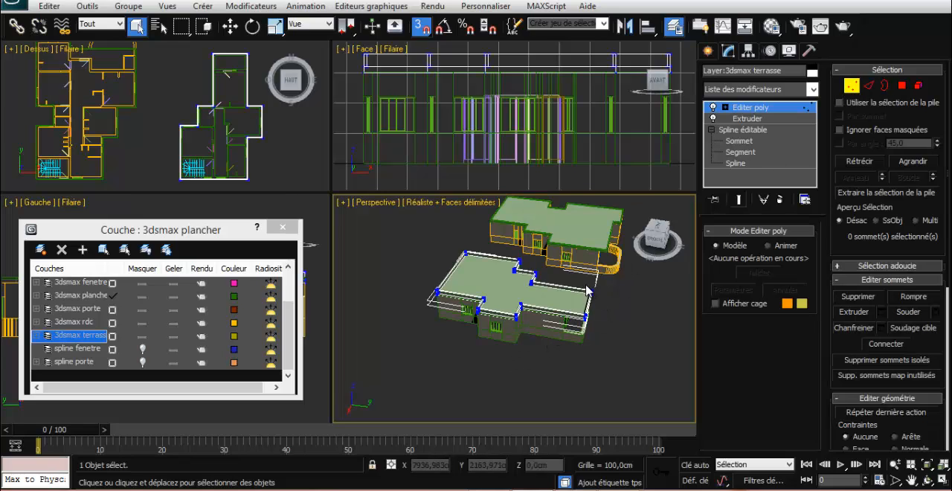
drag(586, 286, 580, 351)
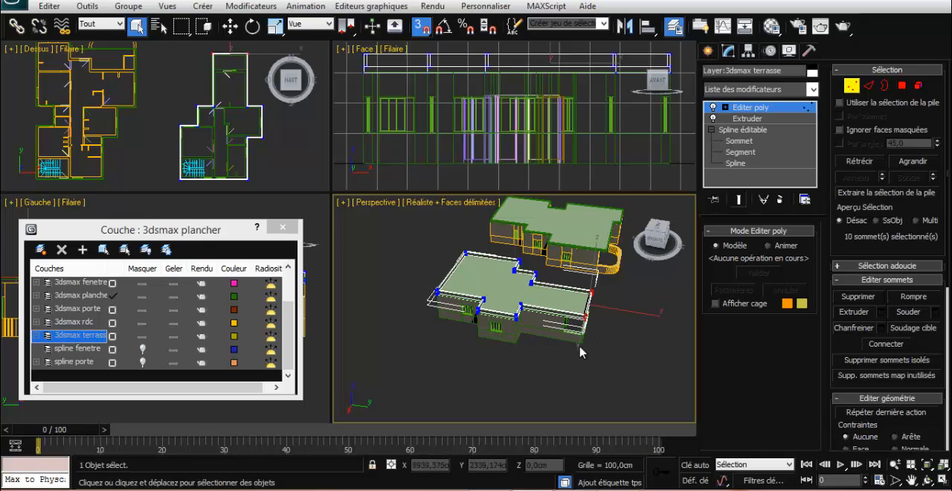
click(229, 26)
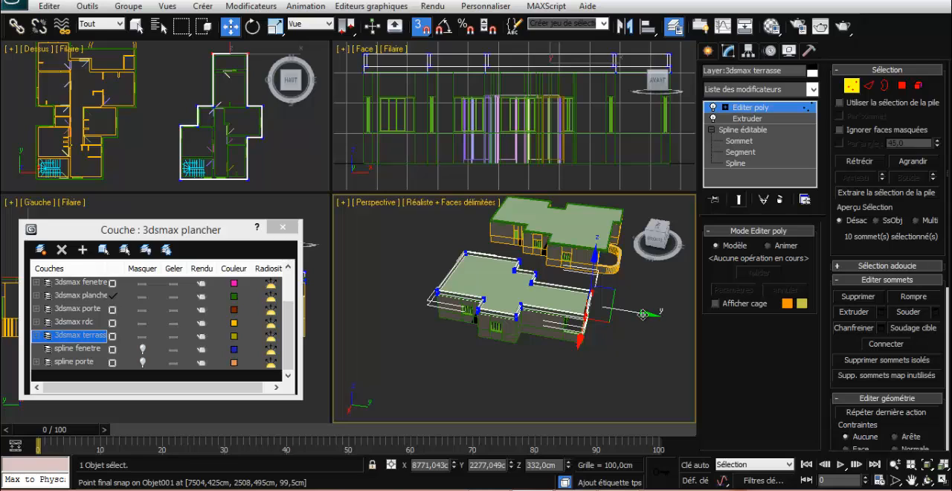
drag(643, 314, 567, 315)
click(616, 339)
scroll(613, 340, up, 5)
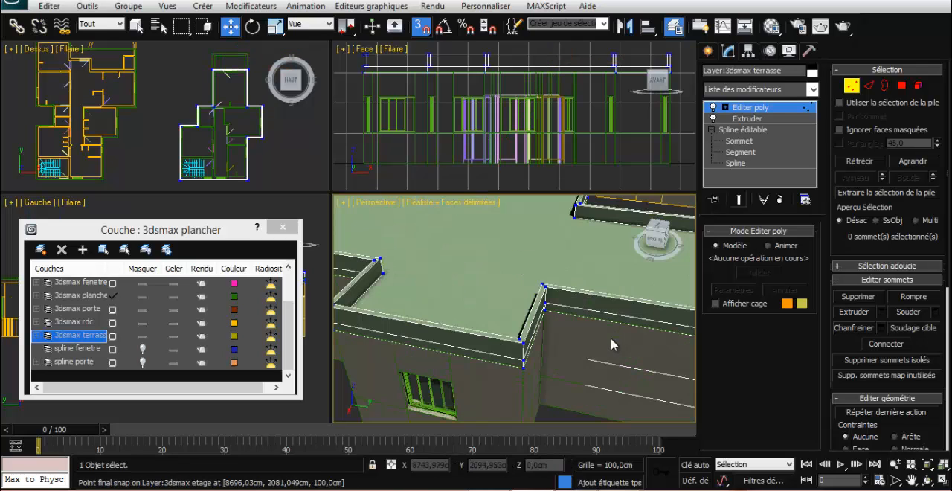
scroll(617, 340, down, 8)
mouse_move(627, 331)
alt+middle_down()
mouse_move(602, 316)
mouse_move(596, 297)
mouse_move(628, 312)
mouse_move(623, 321)
alt+middle_up()
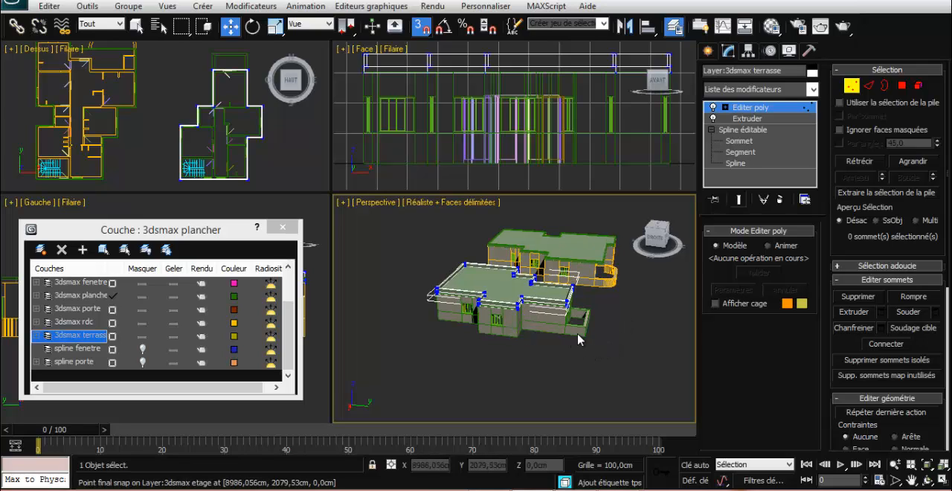
click(850, 86)
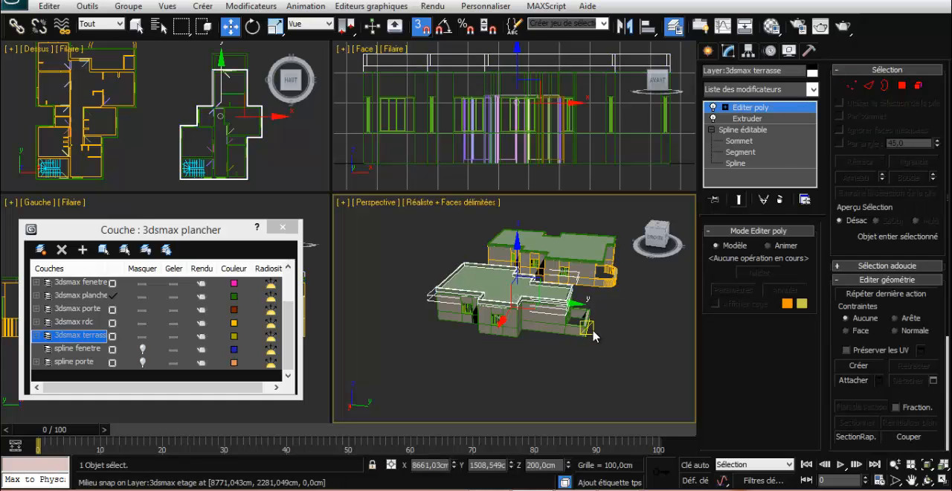
click(599, 334)
alt+middle_drag(569, 365, 650, 372)
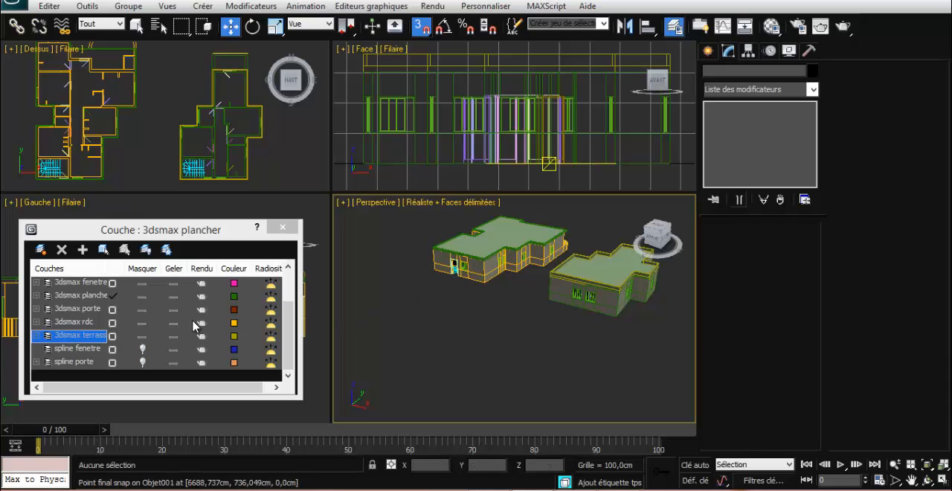
Hide the 3dsmax rdc, 3dsmax terrasse, 3dsmax porte, 3dsmax fenetre and 3dsmax etage layers
click(140, 322)
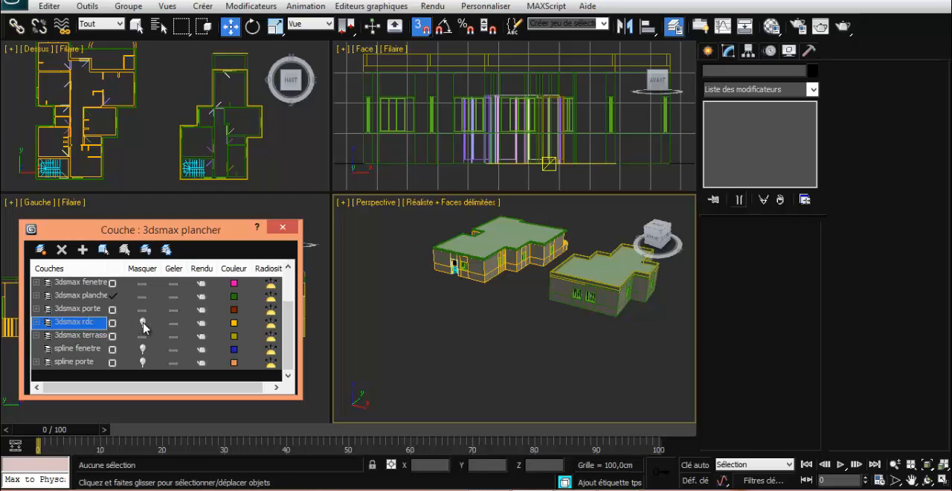
click(142, 336)
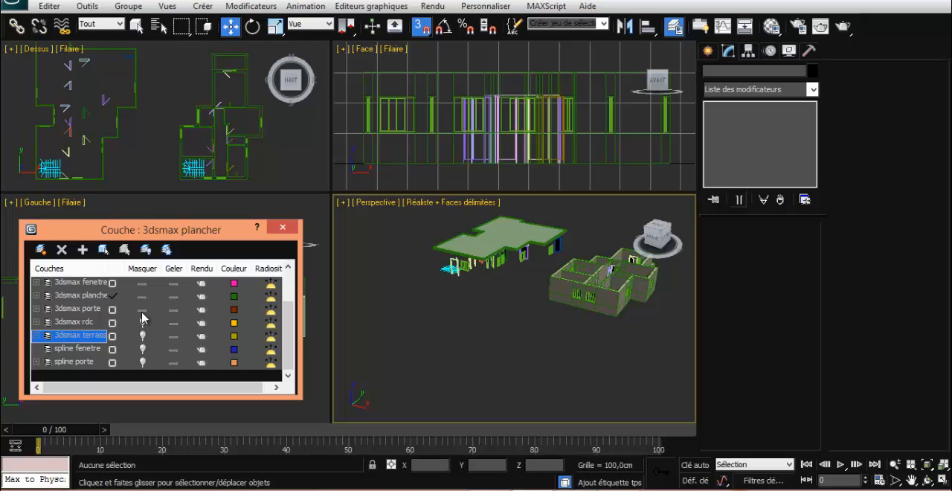
click(142, 308)
click(143, 283)
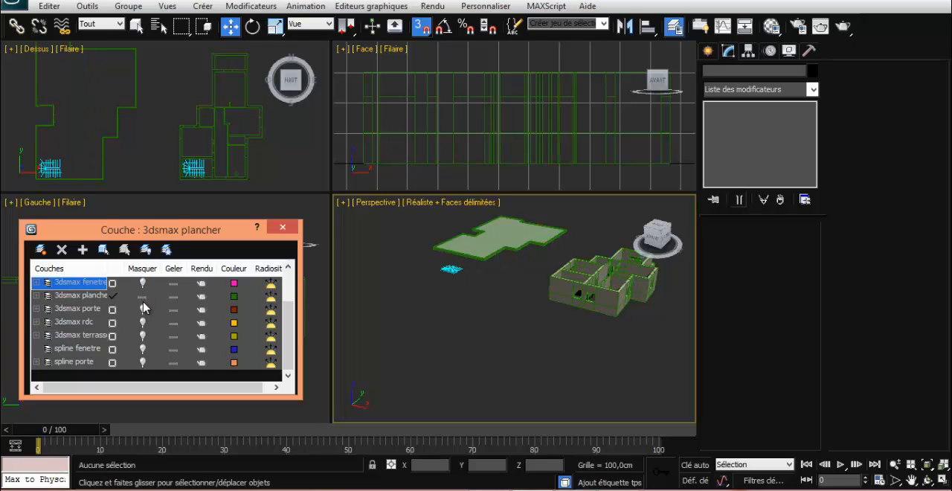
scroll(158, 295, up, 2)
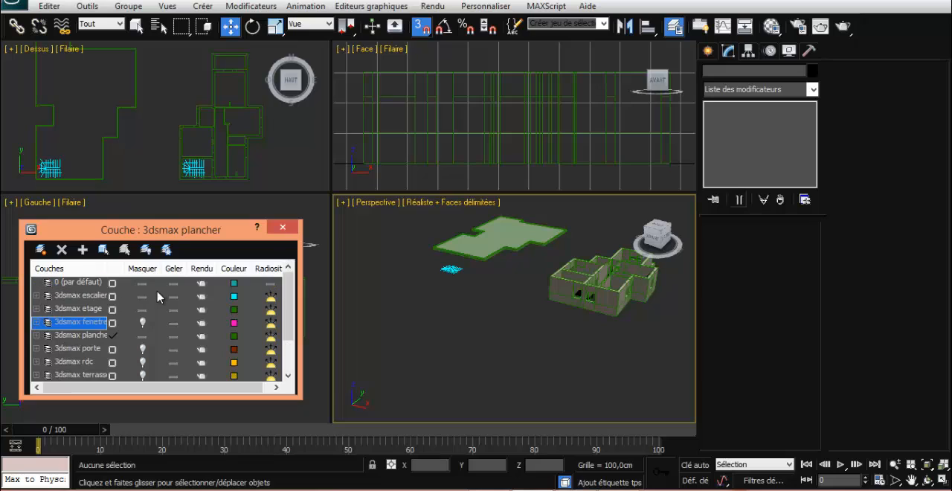
click(141, 309)
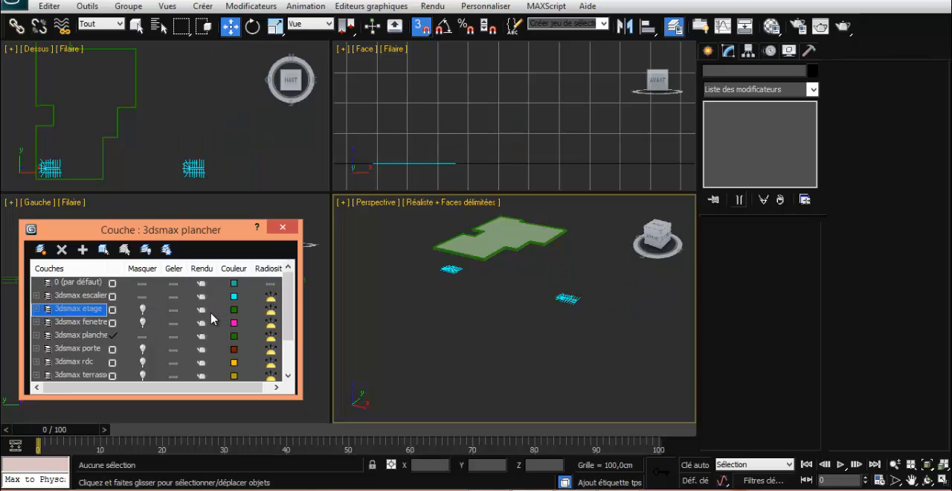
Toggle the 3dsmax escalier layer off and back on, and make it the current layer
click(142, 296)
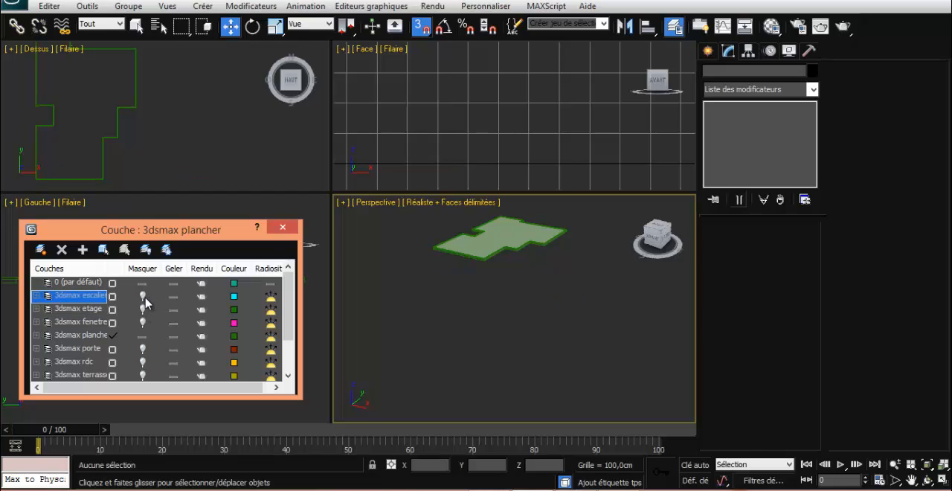
click(143, 295)
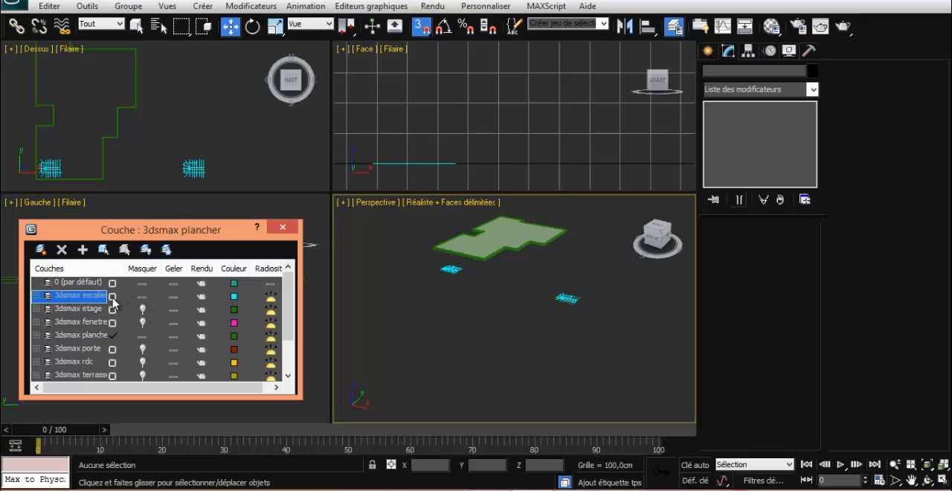
click(112, 297)
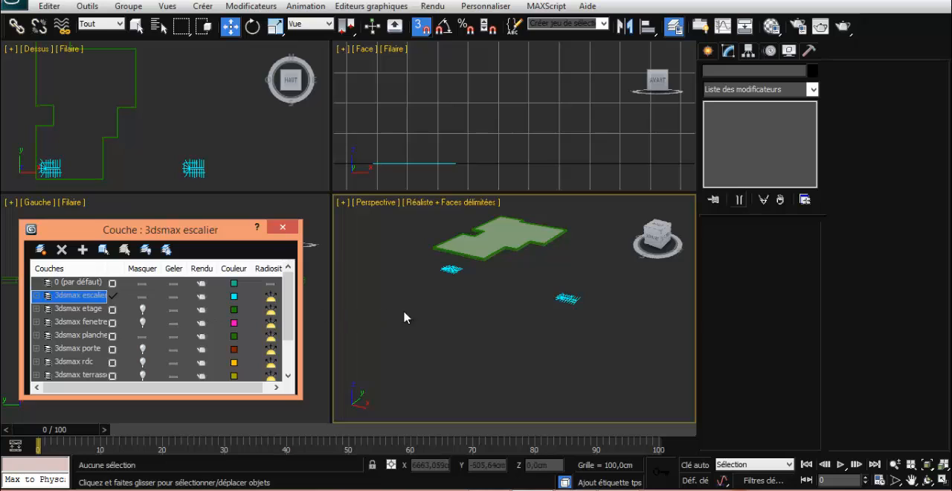
Raise the staircase spline to a Z position of 325 cm and deselect it
click(451, 269)
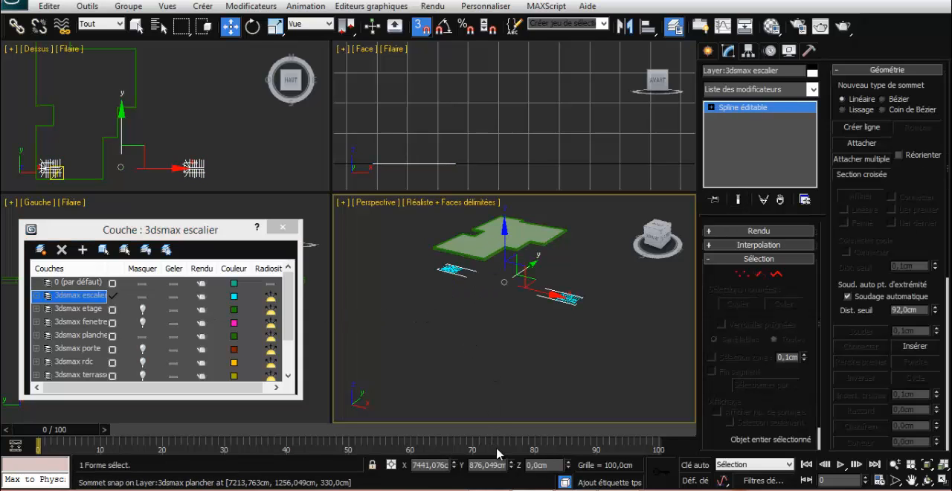
click(541, 466)
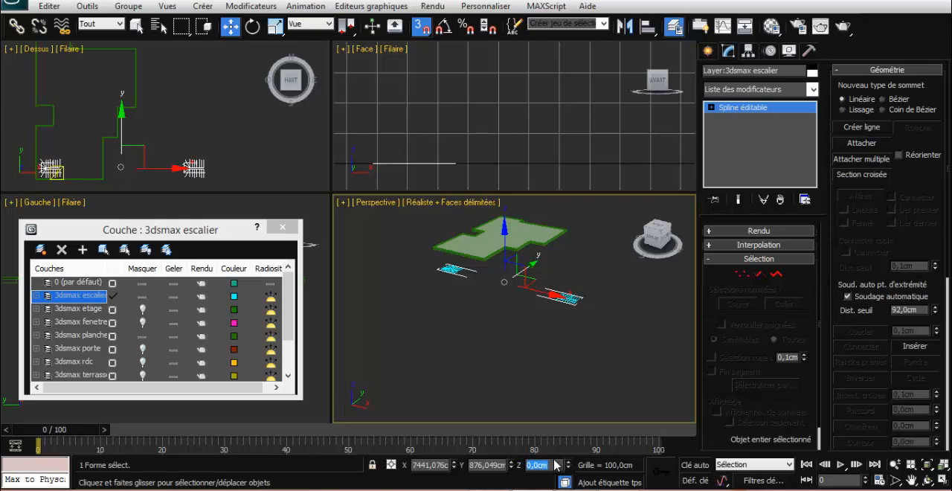
text(320)
key(Return)
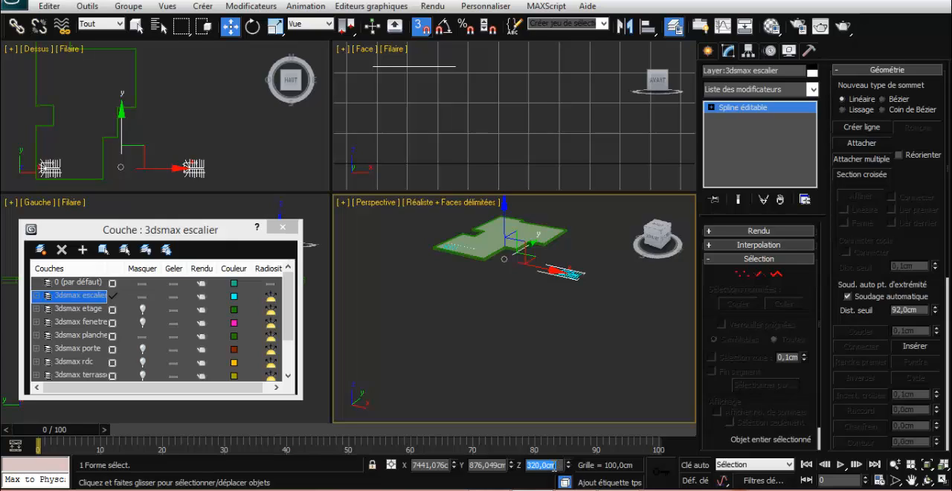
drag(556, 465, 529, 465)
text(0)
key(Return)
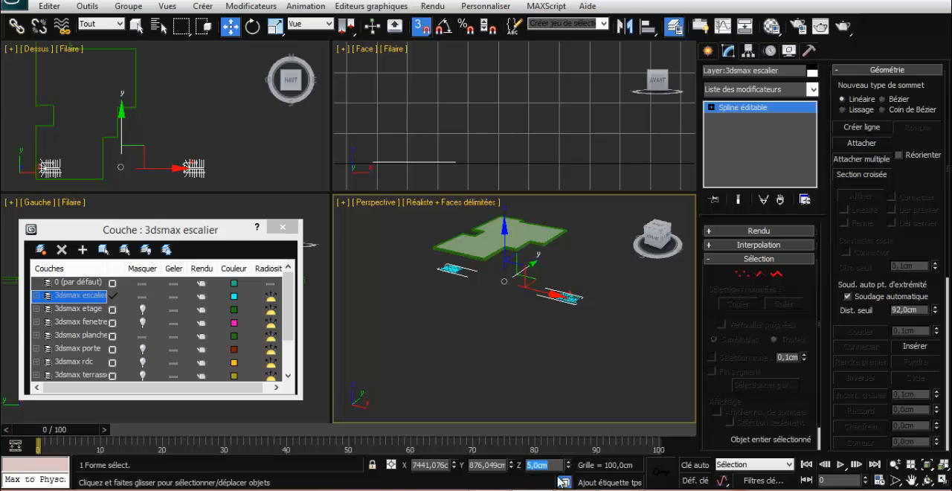
text(325)
key(Return)
click(486, 341)
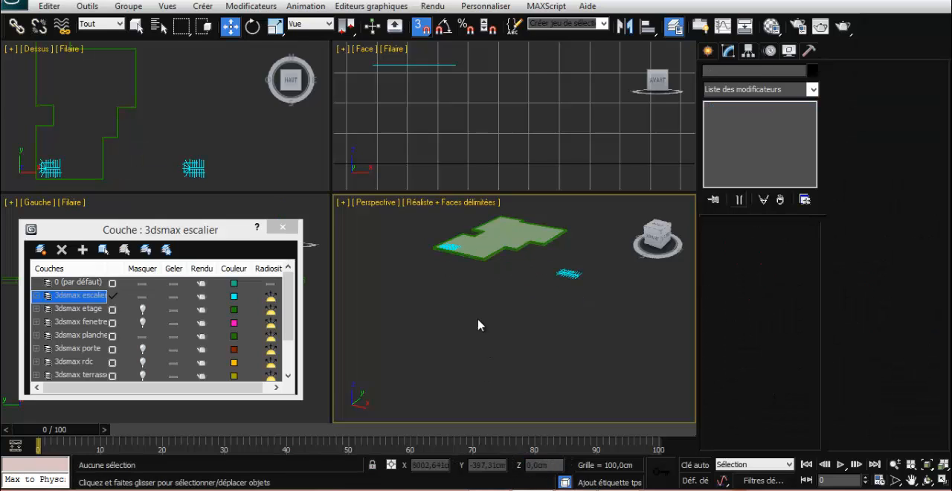
Select the floor slab around the staircase outline in the top view, keeping the Editer poly modifier active
click(81, 148)
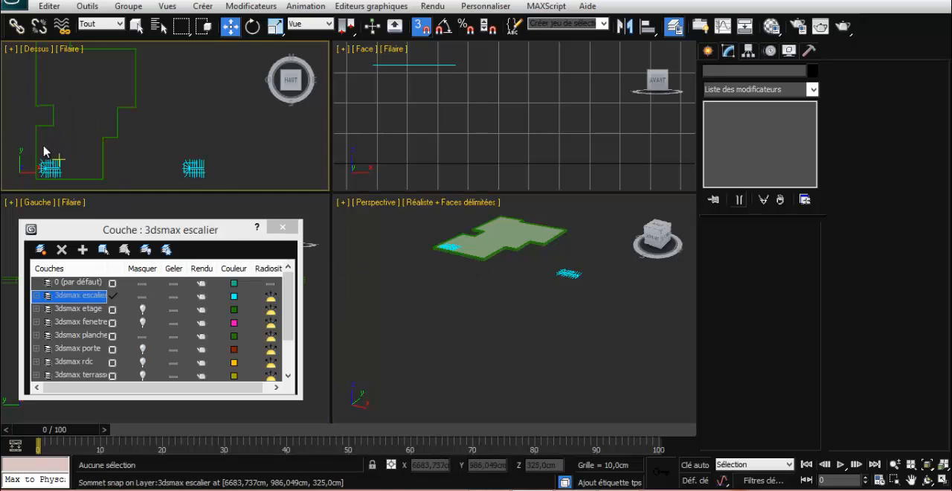
scroll(26, 131, up, 2)
middle_drag(35, 140, 215, 65)
scroll(214, 89, up, 2)
middle_drag(211, 102, 216, 56)
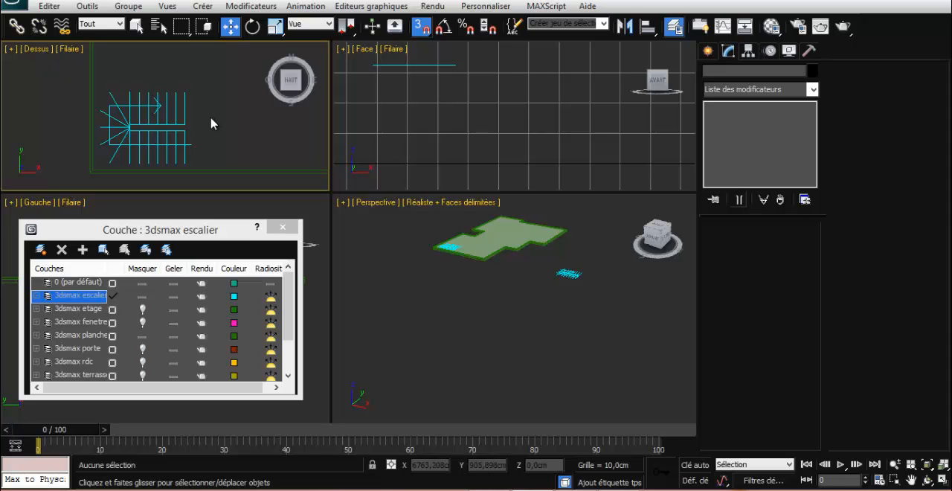
middle_drag(211, 123, 179, 134)
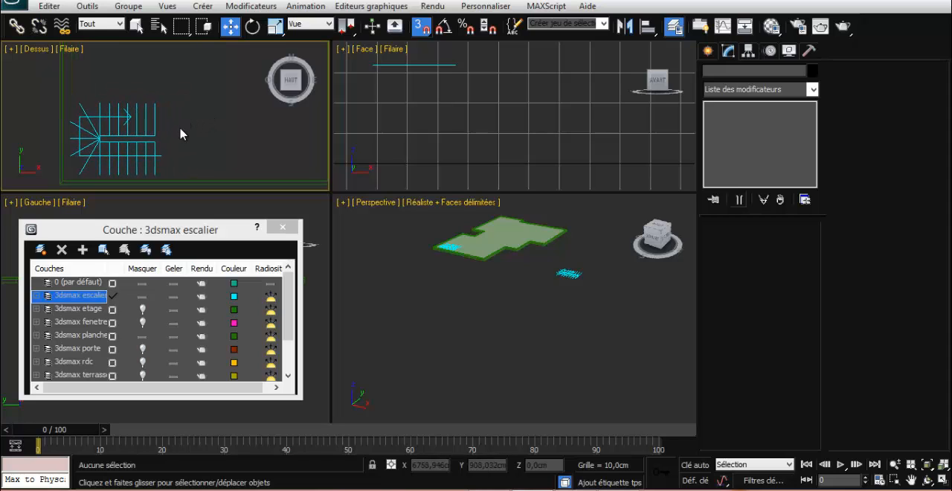
scroll(180, 133, down, 2)
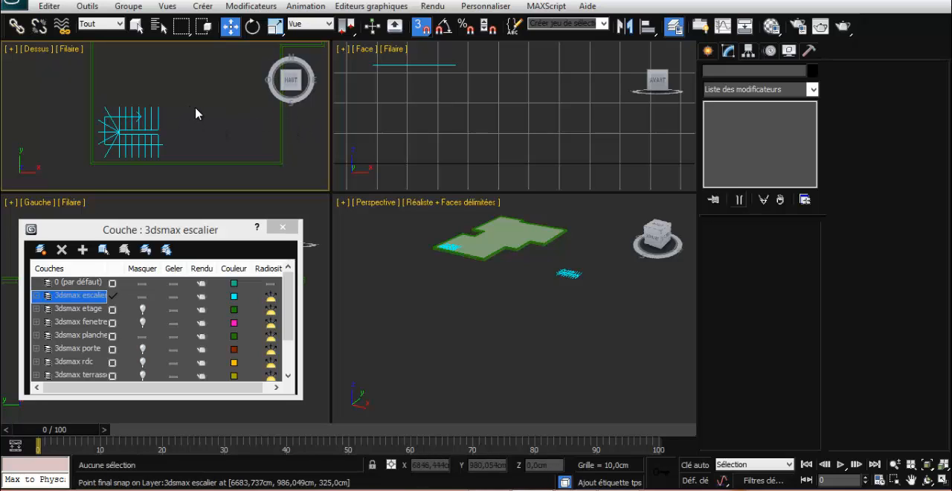
scroll(197, 113, down, 1)
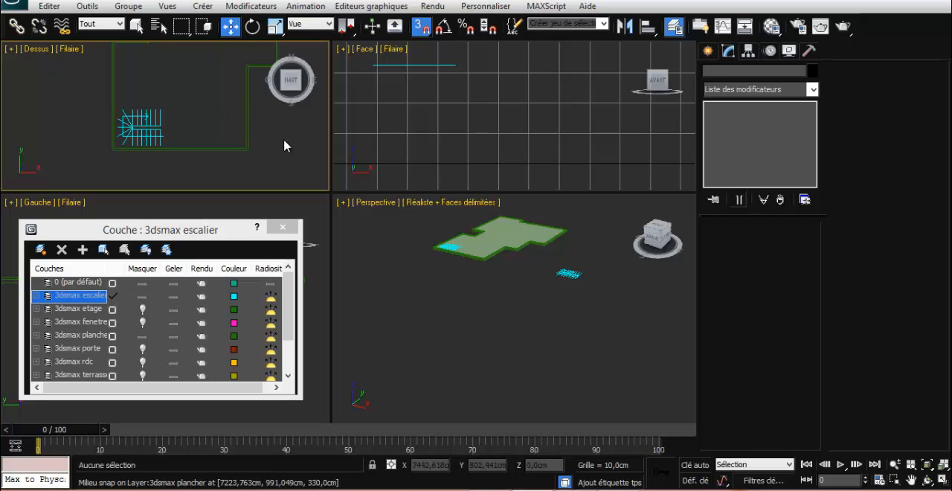
click(246, 138)
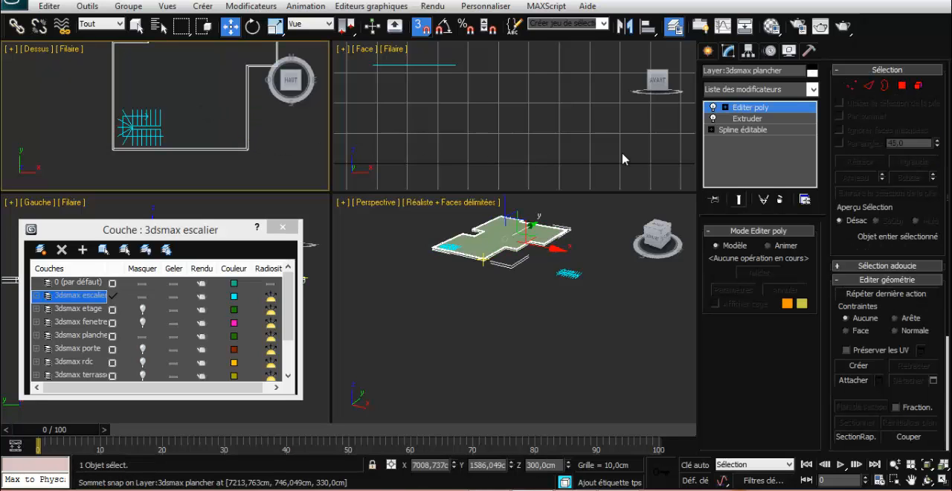
click(743, 130)
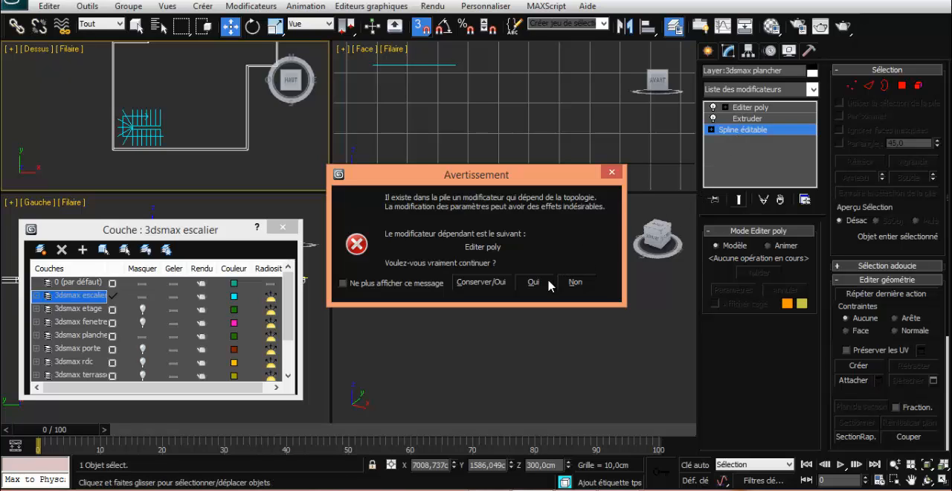
click(612, 174)
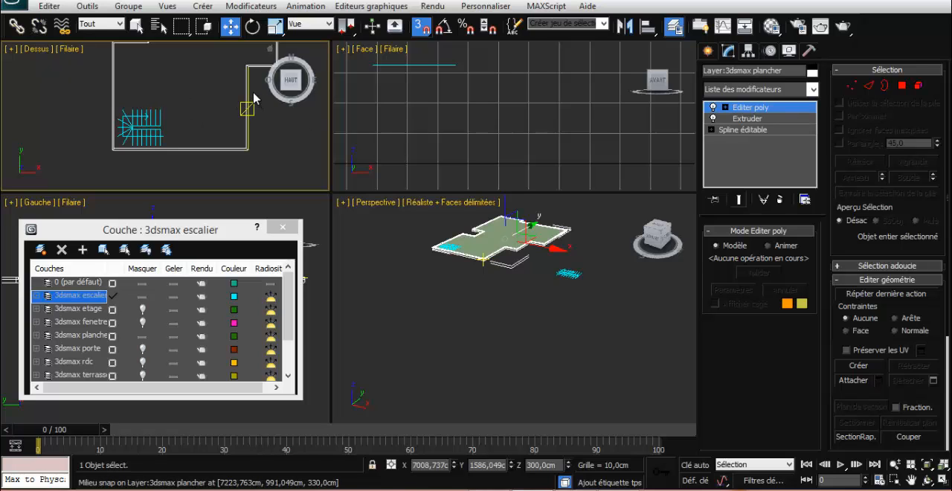
Select the slab's edges on both sides of the staircase and connect them with 2 segments
click(869, 86)
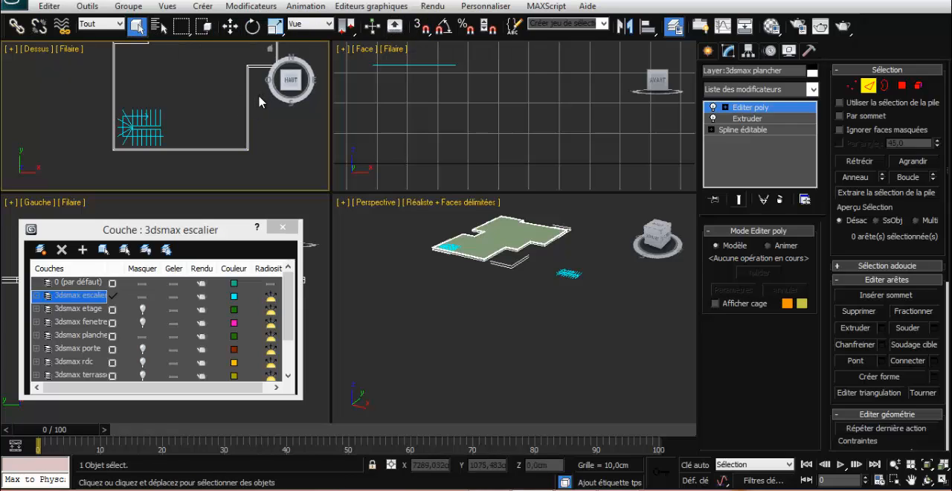
drag(256, 95, 58, 90)
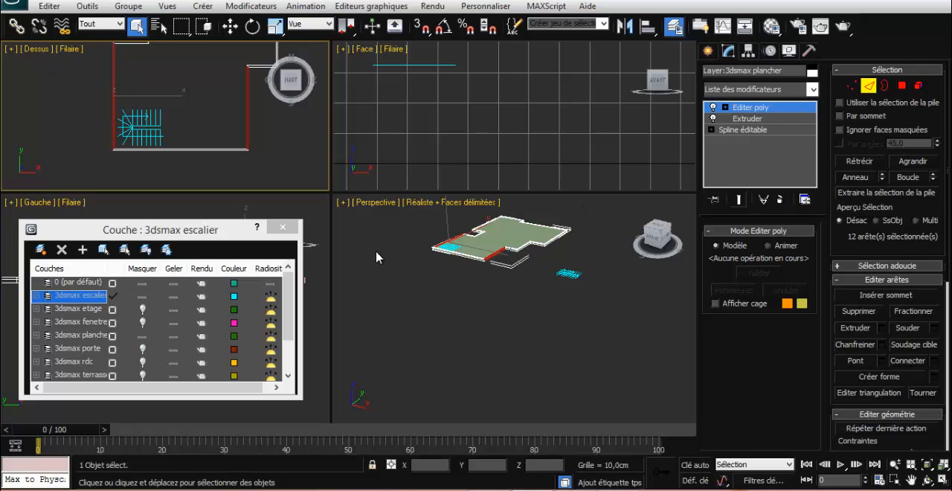
click(934, 360)
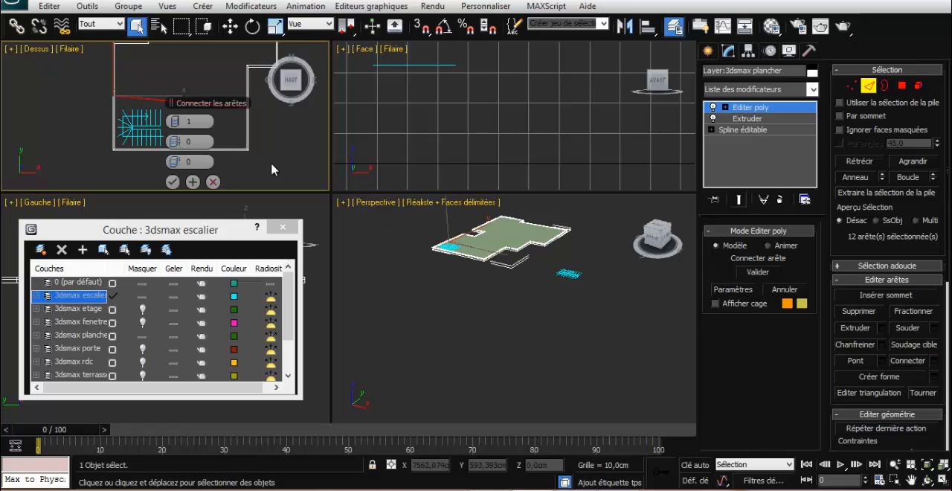
click(179, 123)
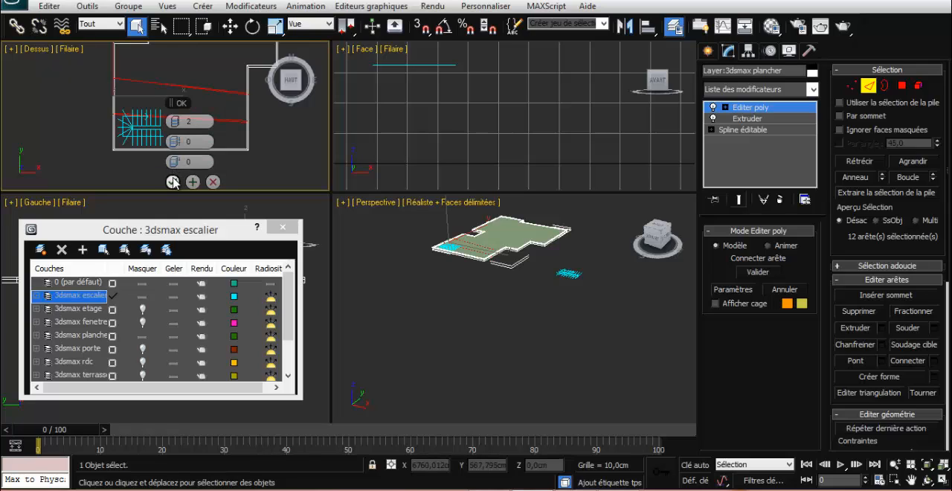
click(173, 182)
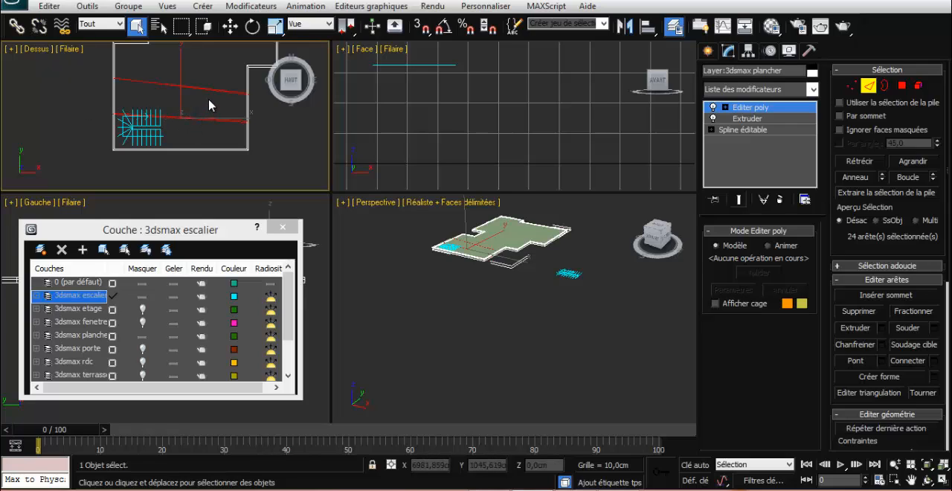
Keep only the lower of the two connected edge lines across the slab selected and make it planar in Y
alt+click(181, 87)
alt+drag(258, 104, 106, 62)
click(233, 29)
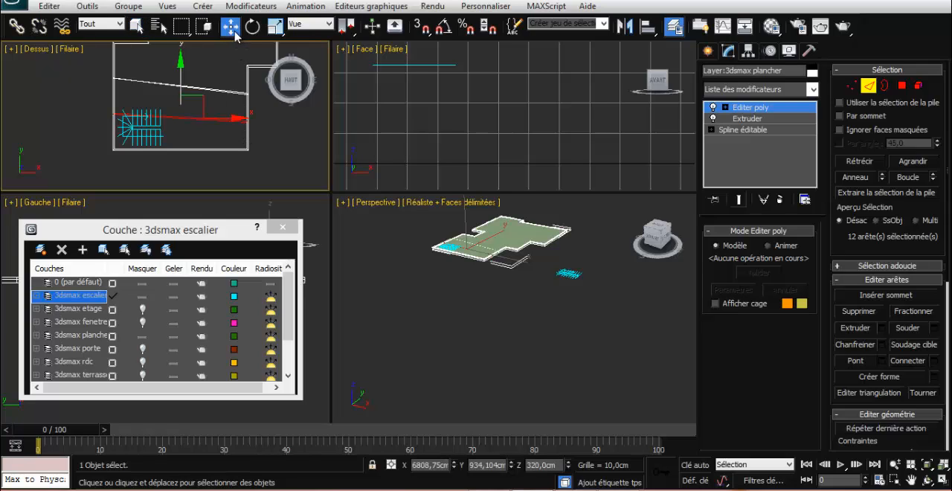
click(902, 414)
scroll(939, 149, down, 3)
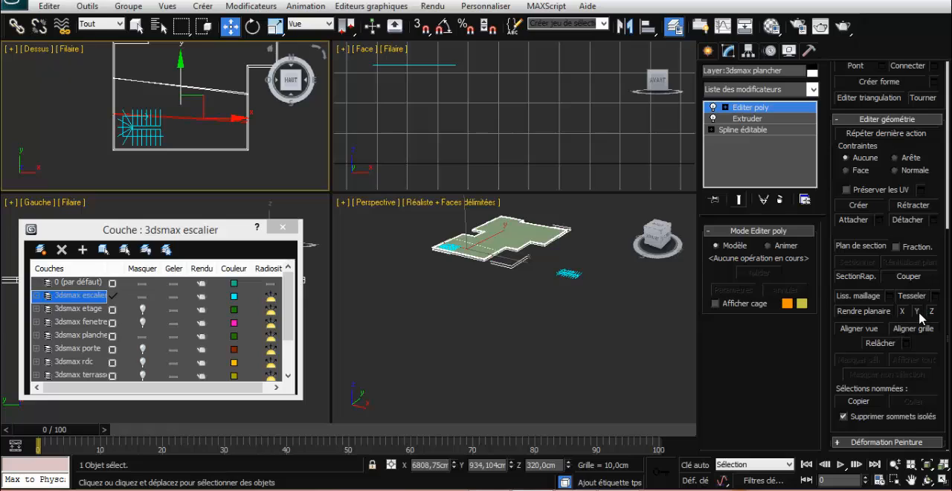
click(918, 313)
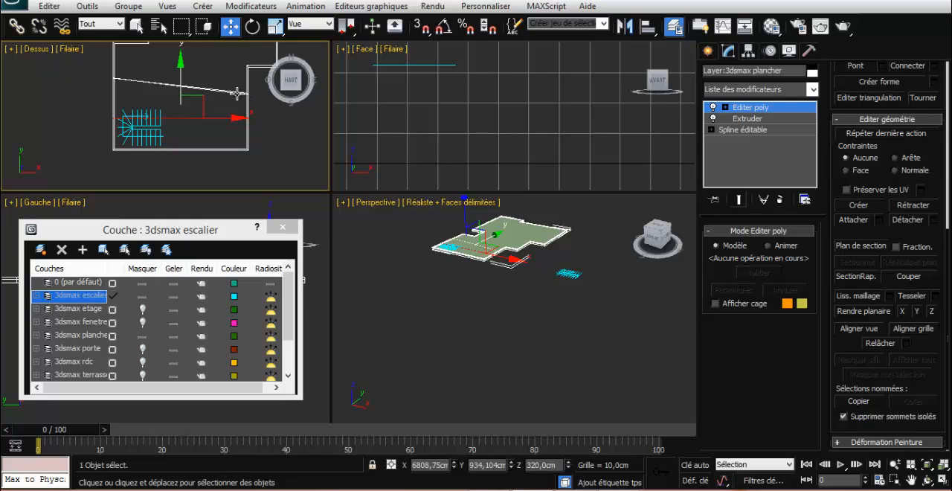
Select the upper, slanted connected edge line across the slab and make it planar in Y
click(237, 94)
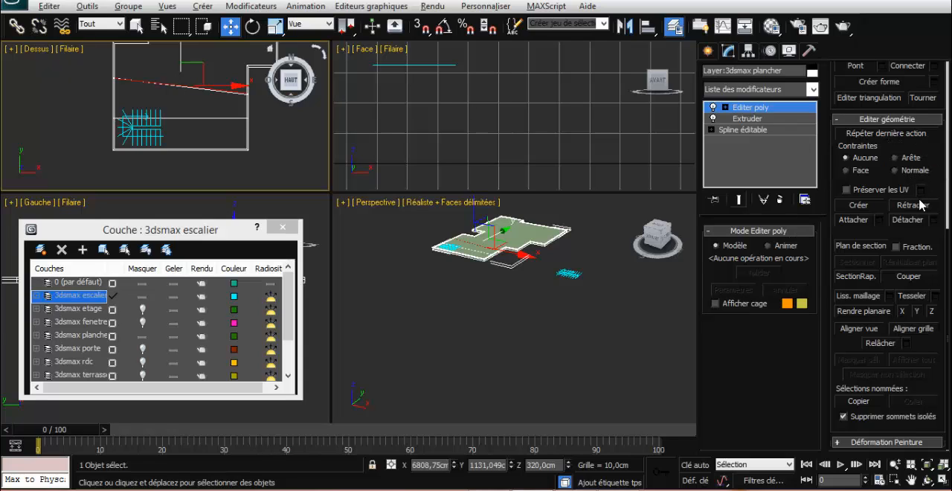
key(alt+r)
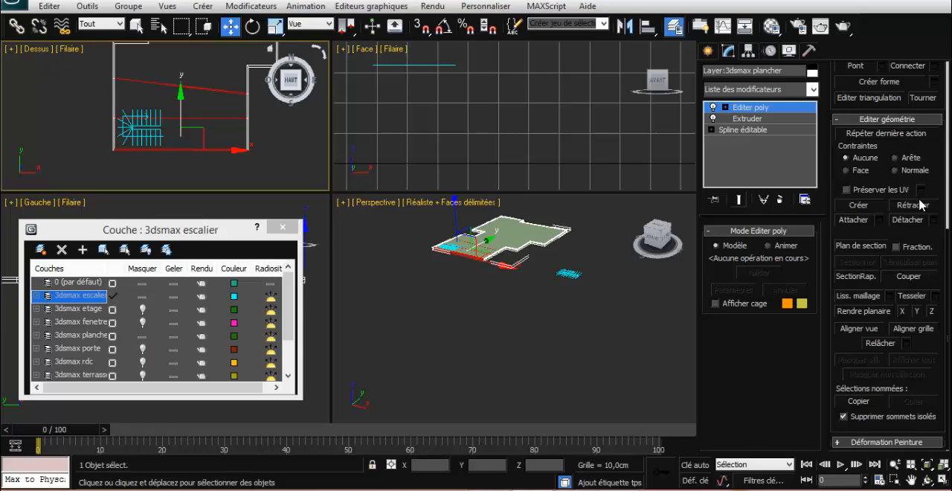
key(ctrl+z)
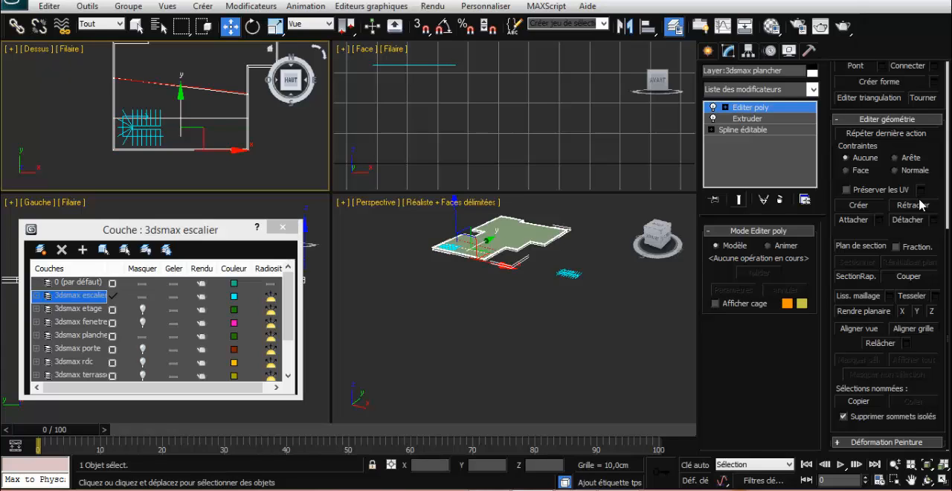
key(ctrl+z)
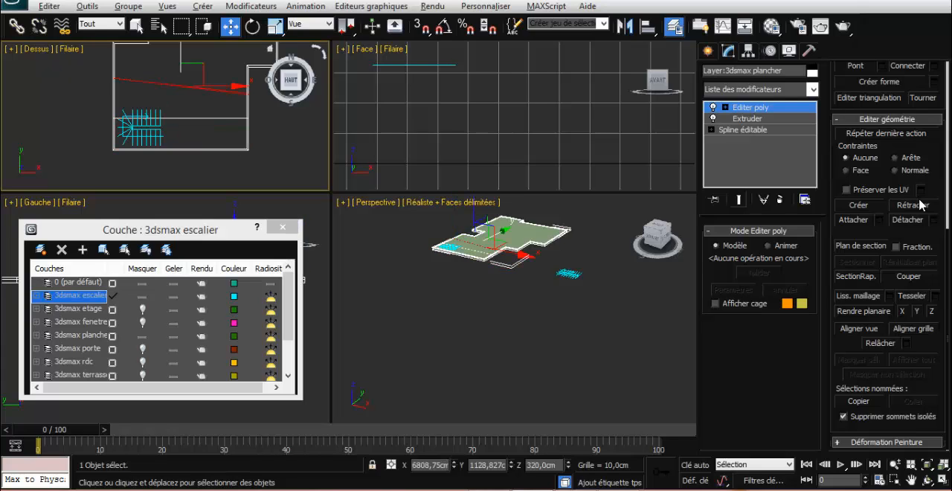
click(916, 311)
Turn on snapping and move the two horizontal edge lines to the upper and lower limits of the staircase outline
click(418, 28)
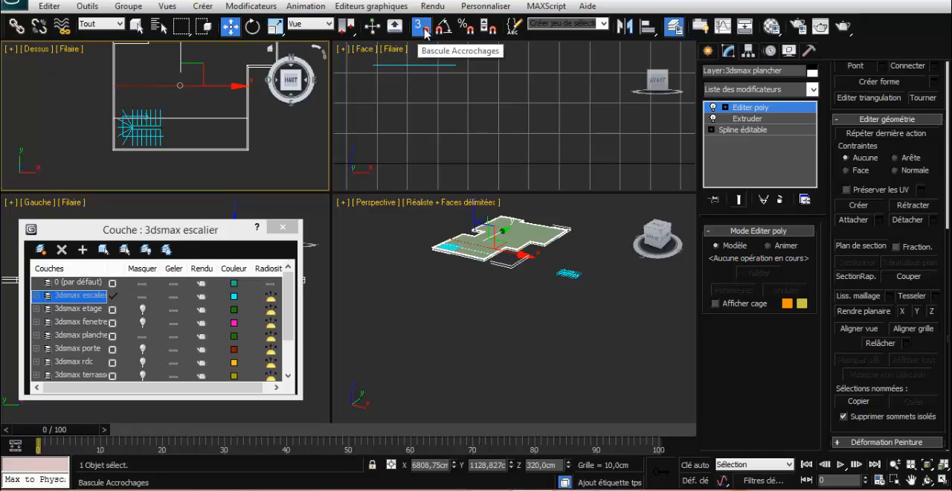
click(425, 33)
click(424, 33)
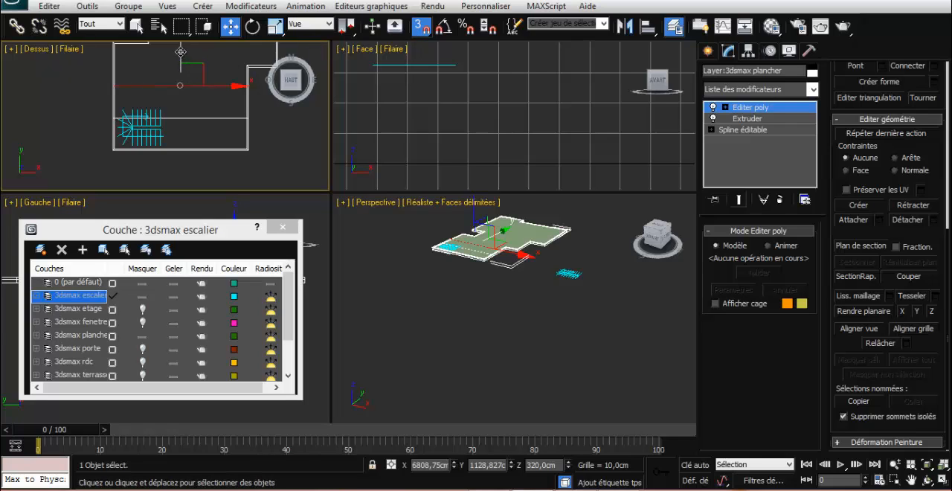
drag(180, 51, 162, 106)
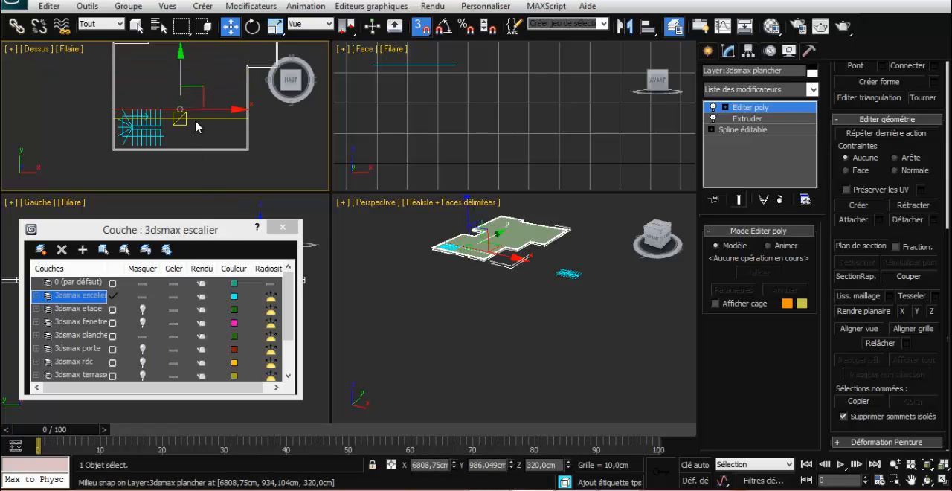
click(216, 117)
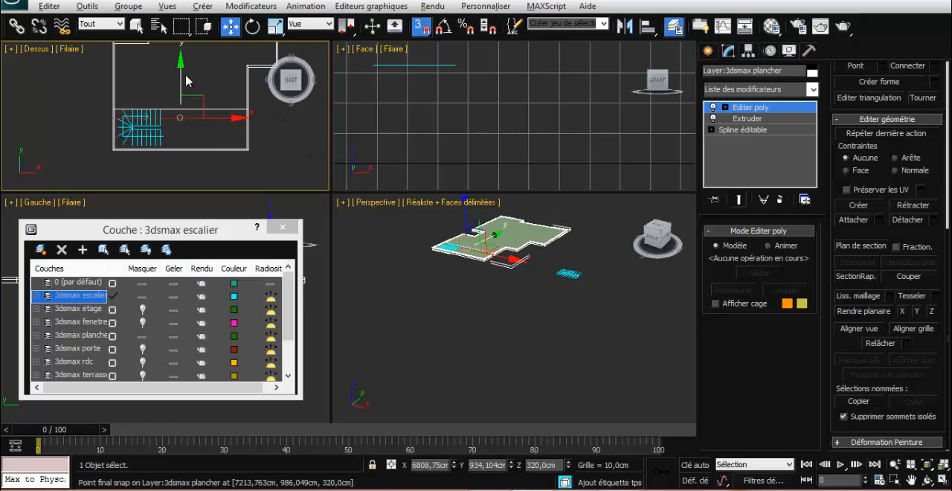
drag(169, 137, 159, 144)
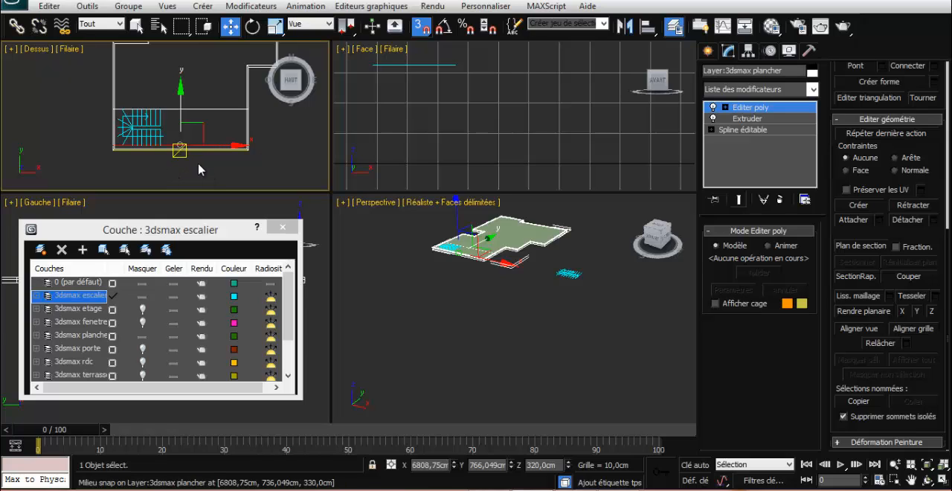
Select the slab's horizontal edges above and below the staircase outline and connect them with 2 segments
drag(204, 158, 208, 97)
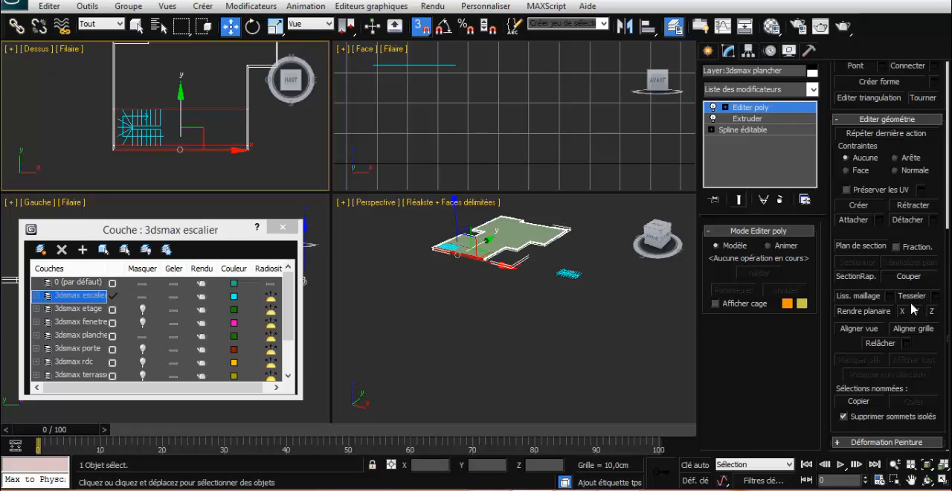
scroll(933, 156, up, 3)
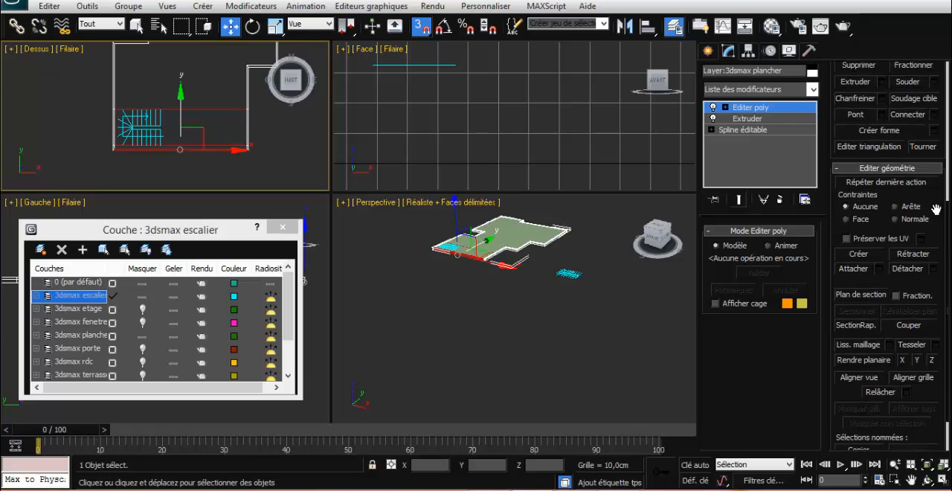
click(935, 119)
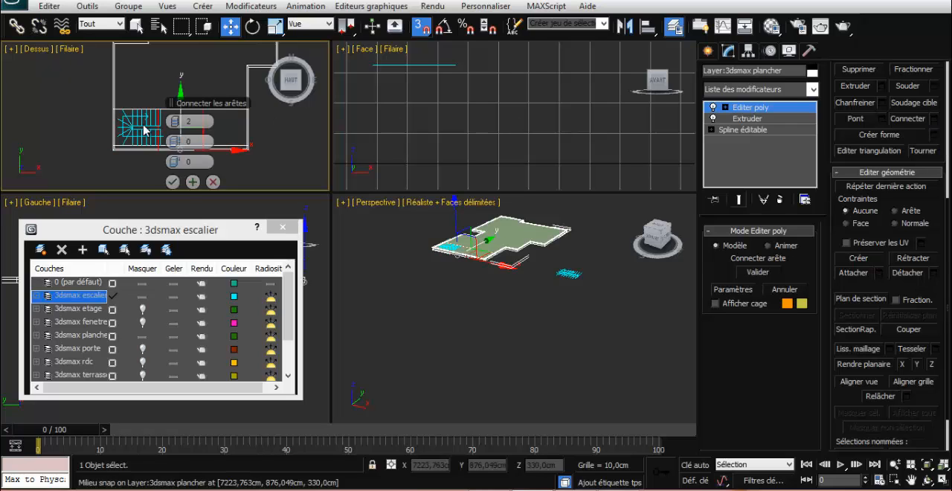
click(172, 182)
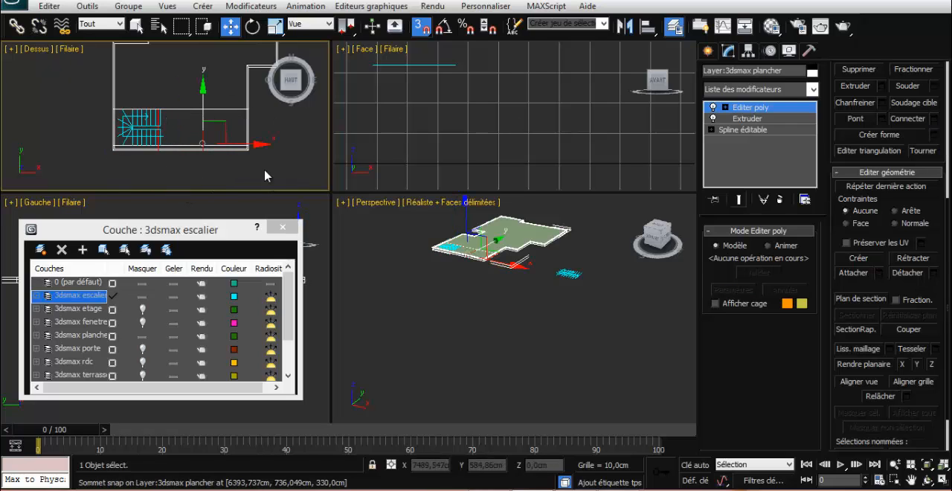
Move the two new vertical edge lines to the left and right sides of the staircase outline
click(202, 144)
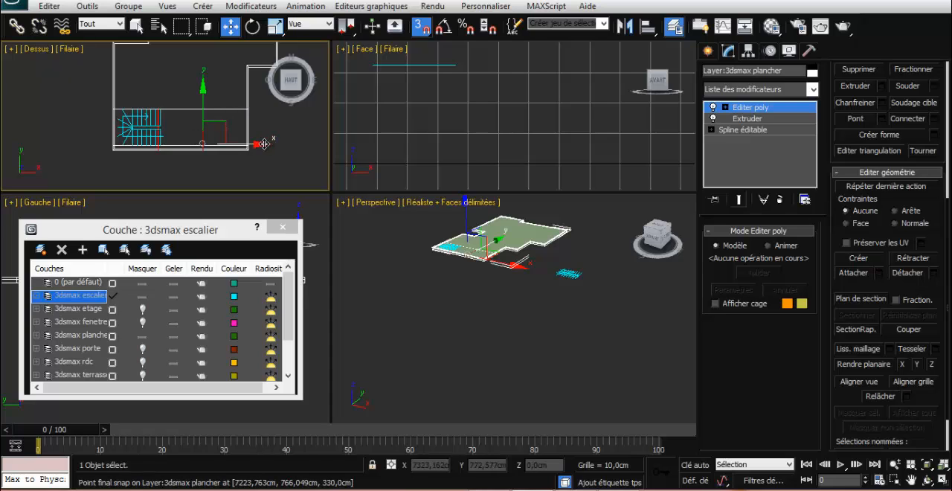
drag(257, 143, 161, 145)
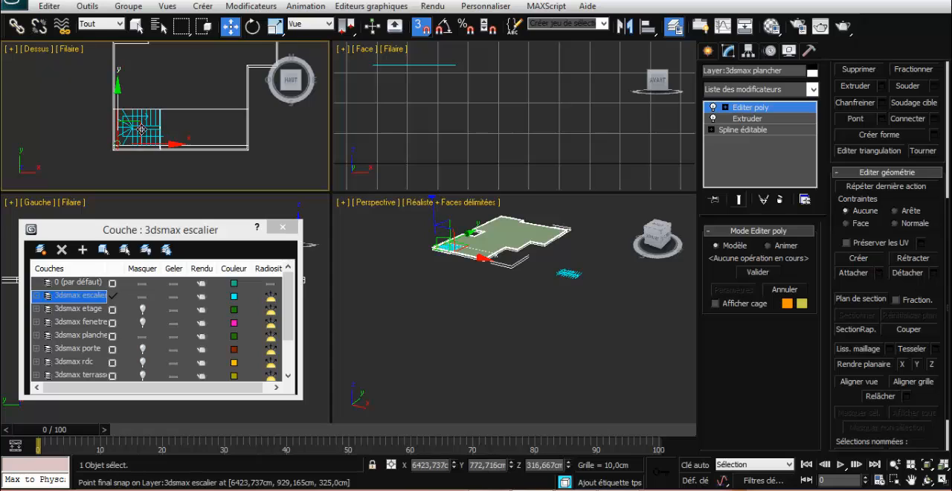
scroll(155, 169, up, 3)
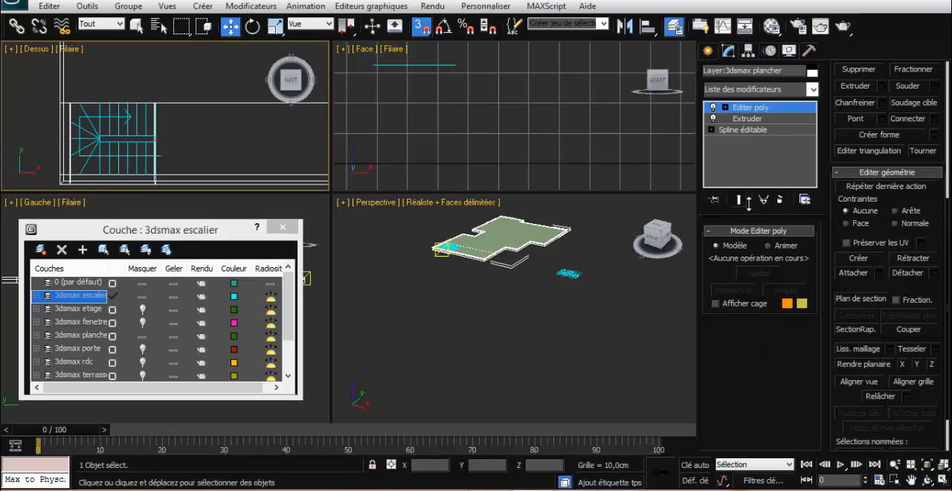
With snapping off, bridge the slab's upper and lower polygons within the staircase outline to cut the stair opening, and clear the selection
click(738, 113)
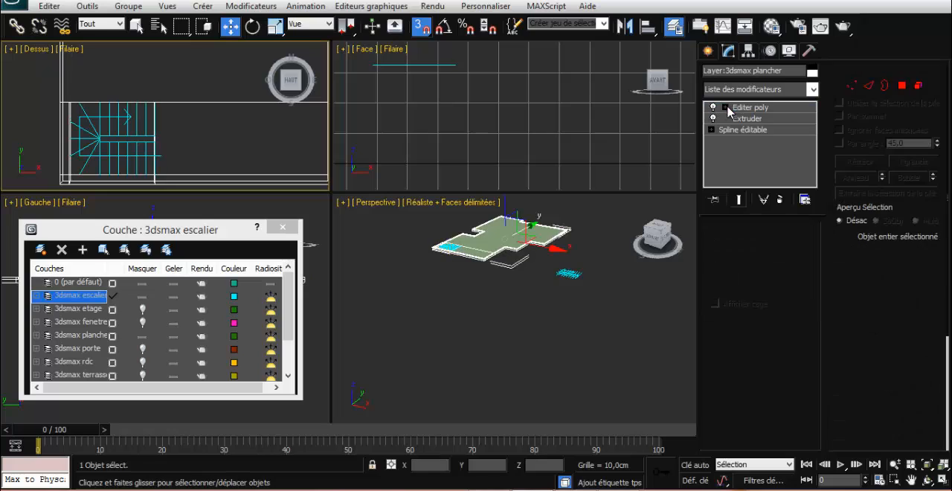
click(902, 86)
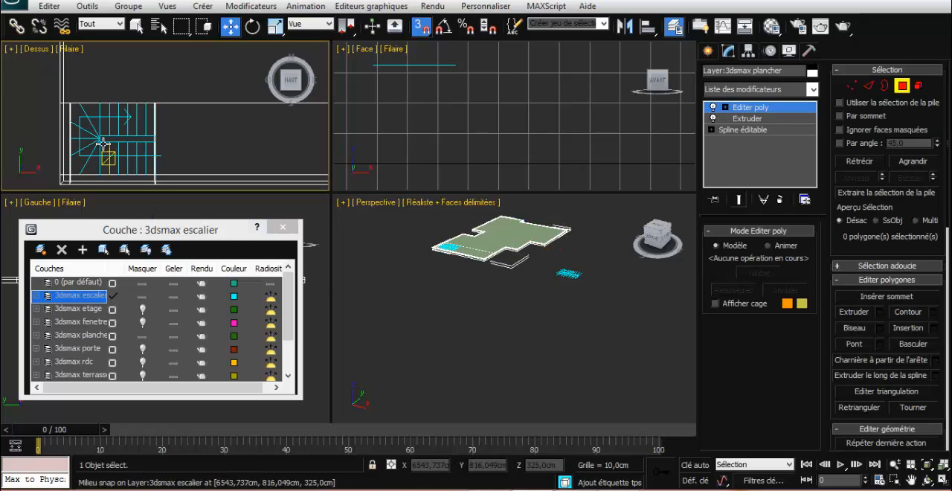
click(139, 27)
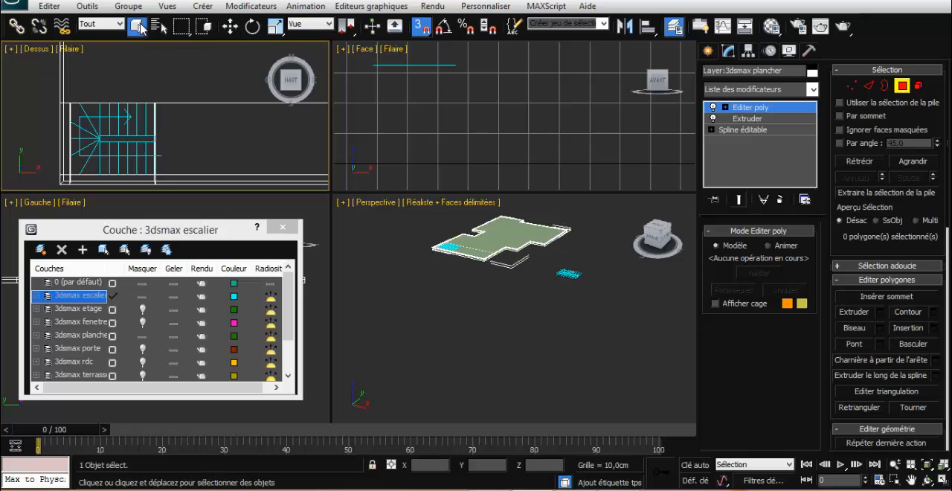
click(418, 30)
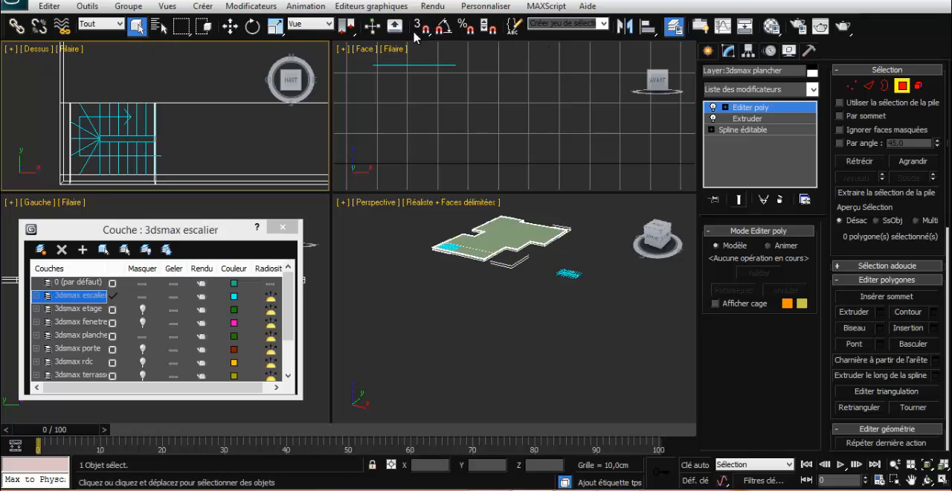
click(149, 167)
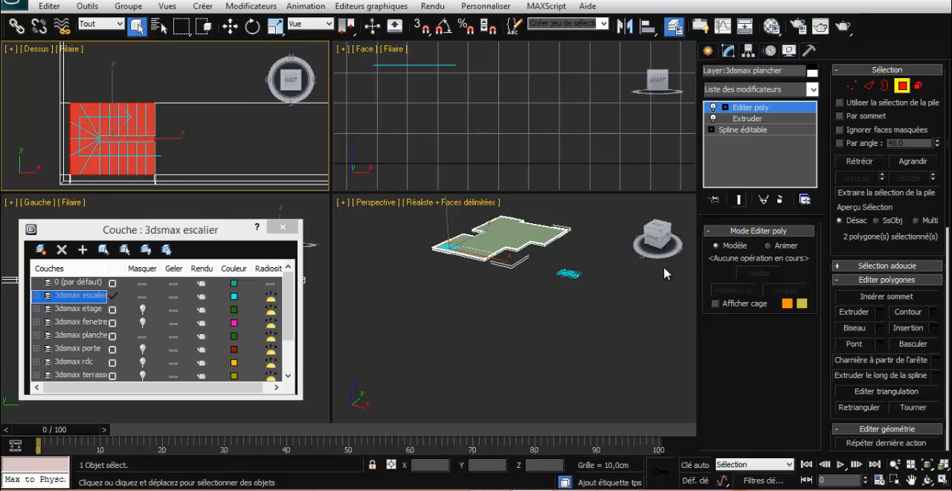
click(654, 227)
drag(653, 228, 652, 244)
key(z)
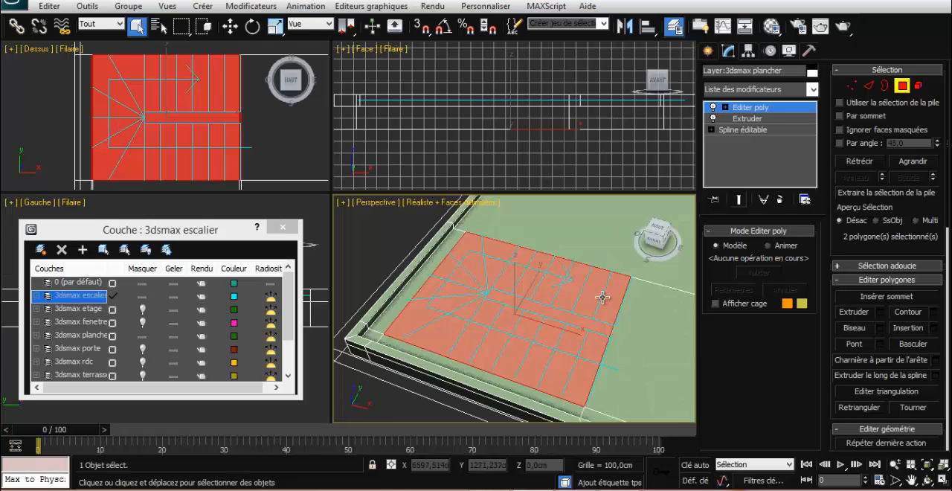
alt+middle_drag(542, 344, 553, 321)
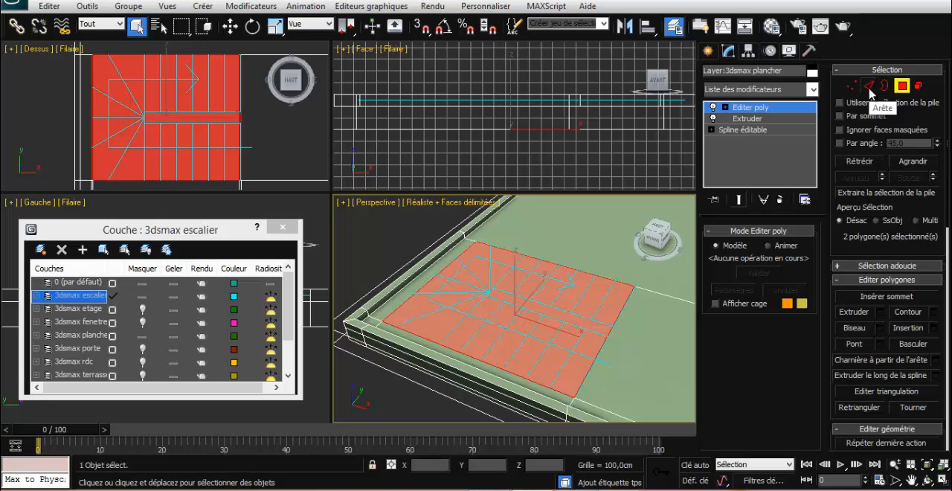
click(855, 345)
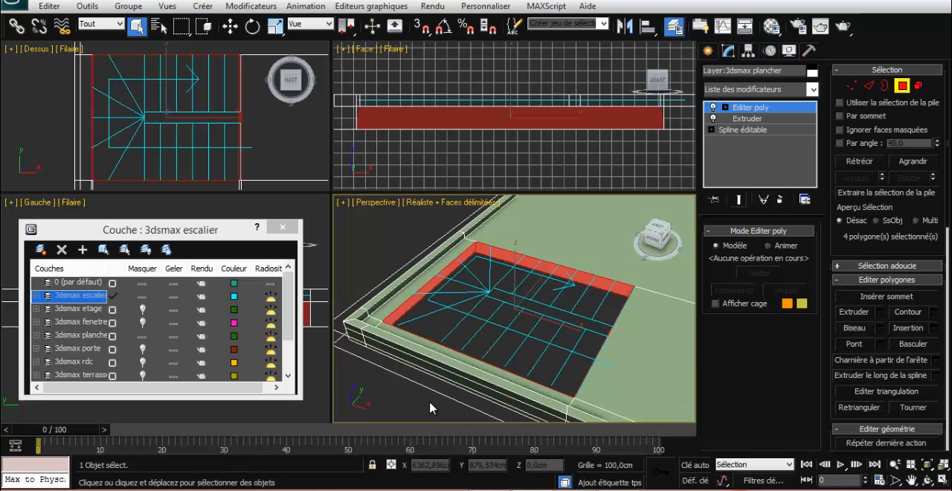
click(431, 408)
Start a U-shaped staircase (EscalierEnU) from the Escalier object category
scroll(473, 355, down, 5)
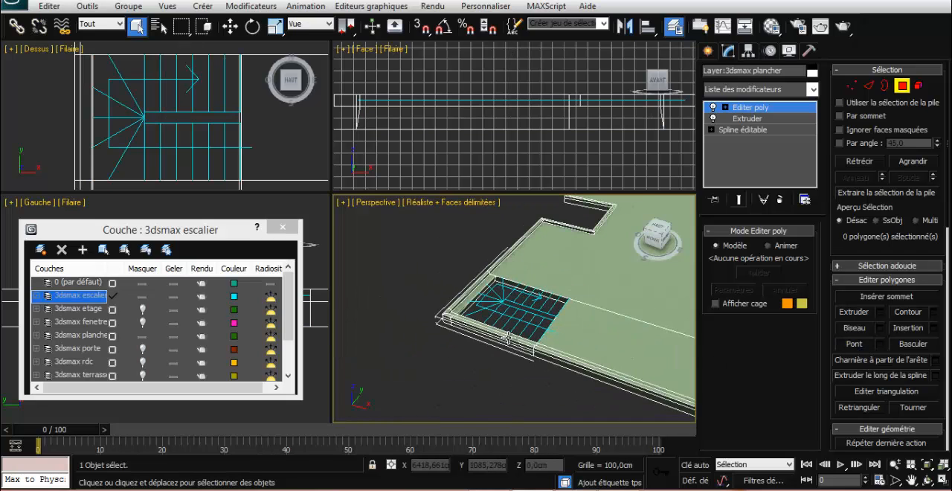
scroll(418, 357, down, 3)
scroll(437, 354, up, 3)
click(712, 51)
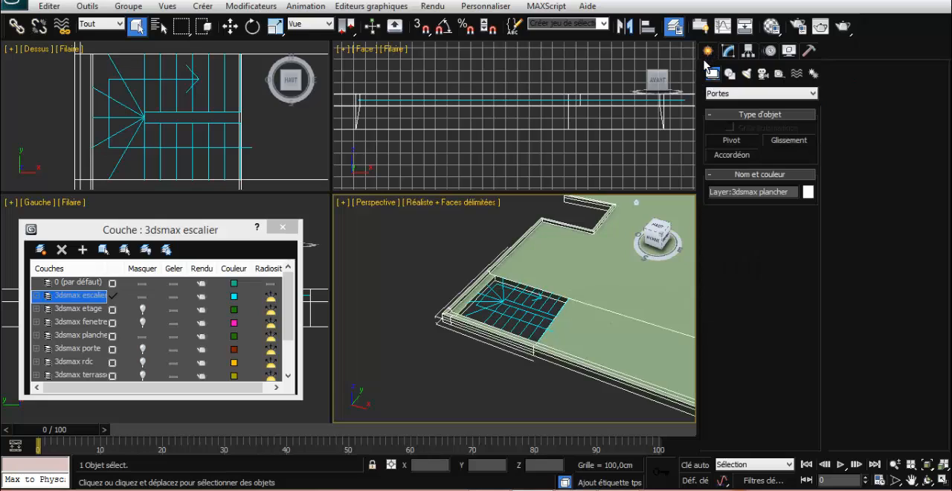
click(729, 93)
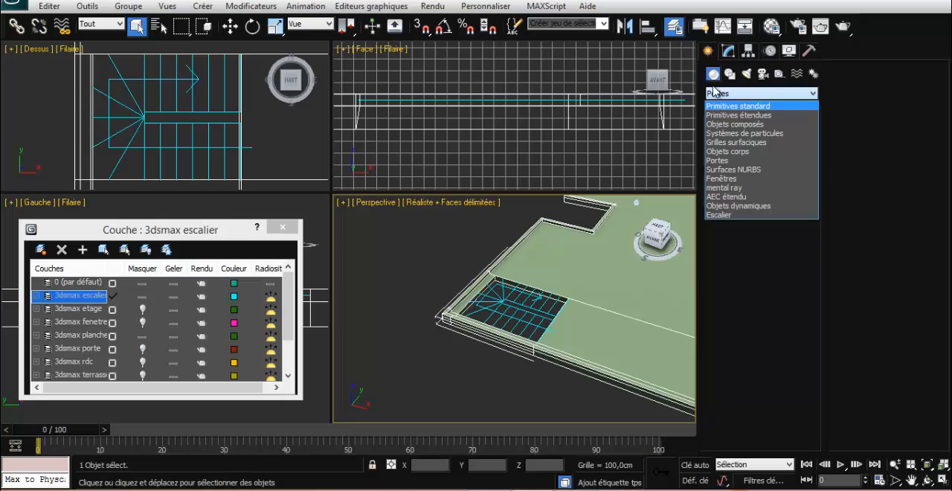
click(718, 105)
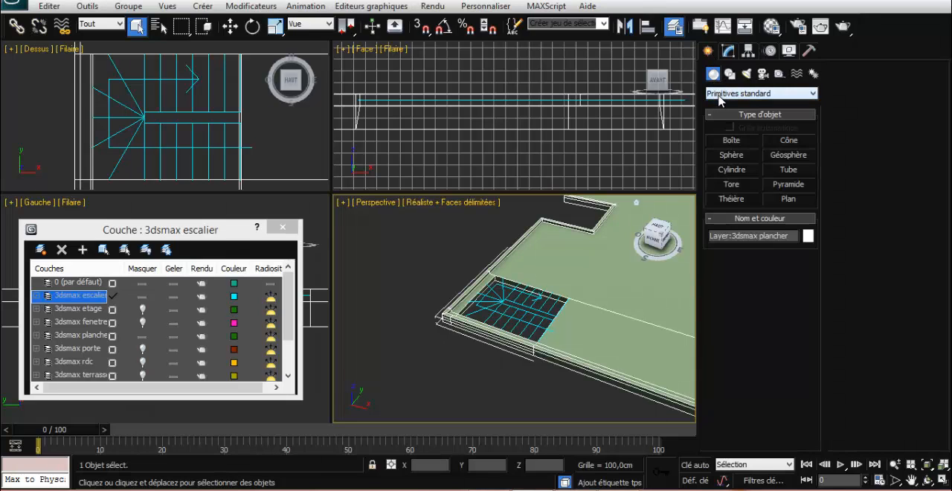
click(720, 97)
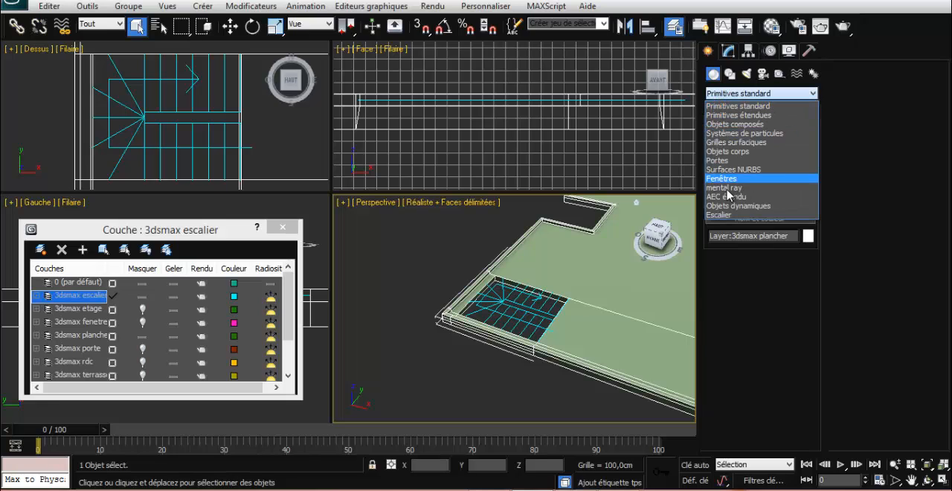
click(721, 215)
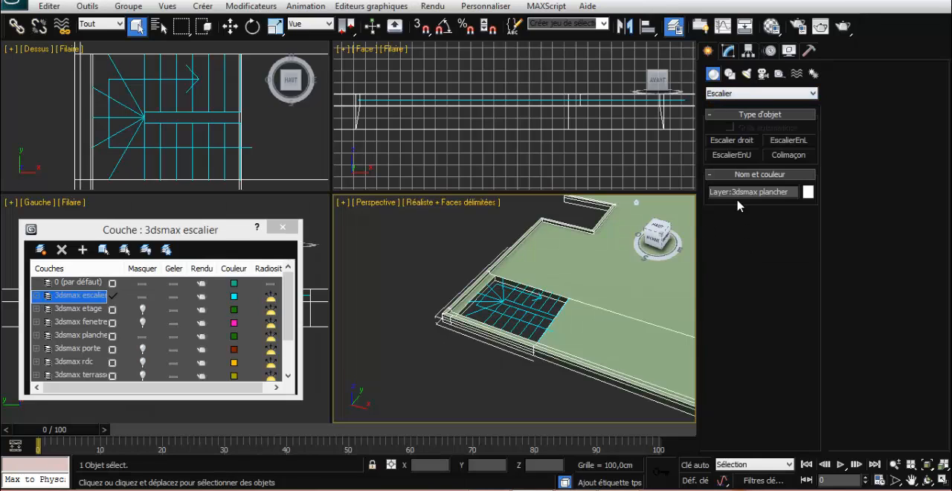
click(733, 156)
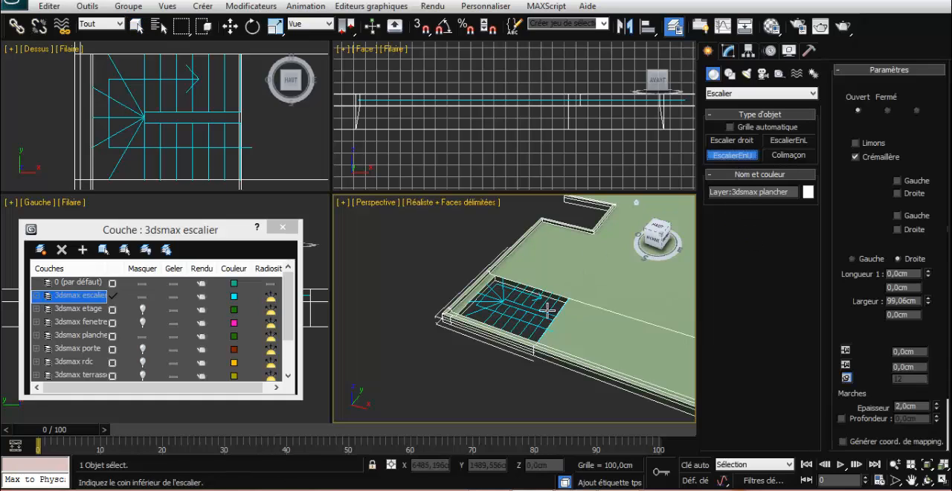
With snapping on, draw the U-shaped staircase from the slab opening's corners, with flights about 258 cm long, a 21.88 cm offset and a 100 cm rise
click(422, 26)
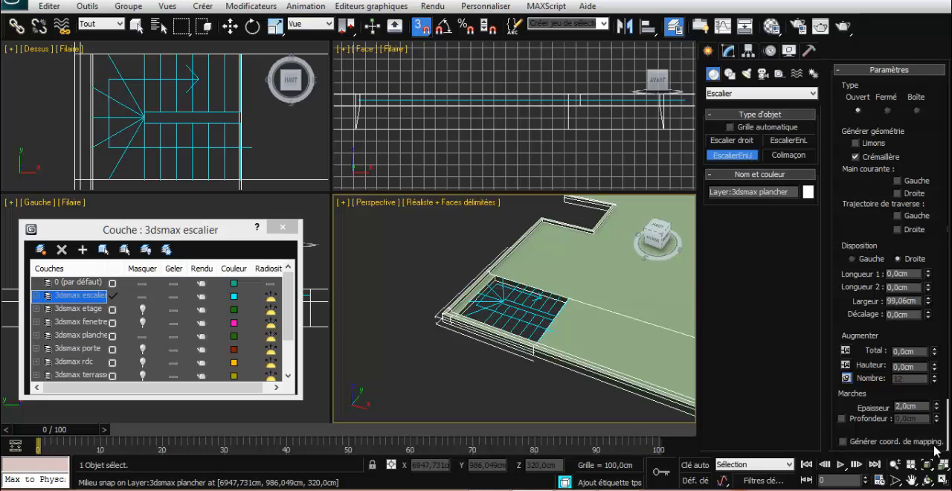
drag(874, 236, 860, 363)
drag(864, 420, 865, 378)
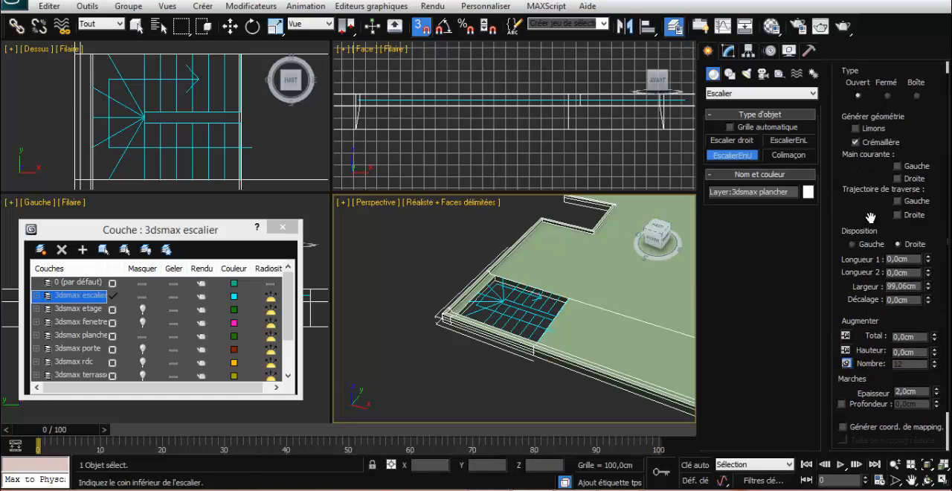
mouse_move(869, 217)
mouse_down()
mouse_move(870, 180)
mouse_move(869, 230)
mouse_up()
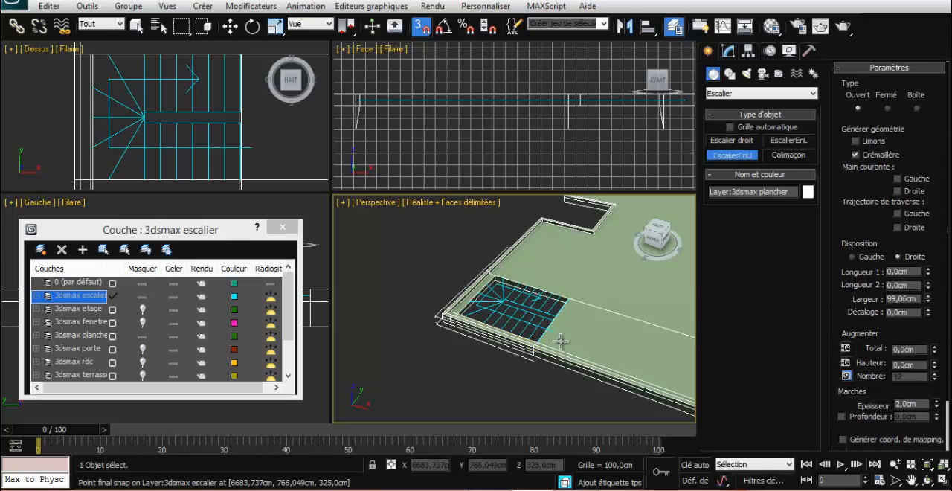
drag(538, 342, 458, 313)
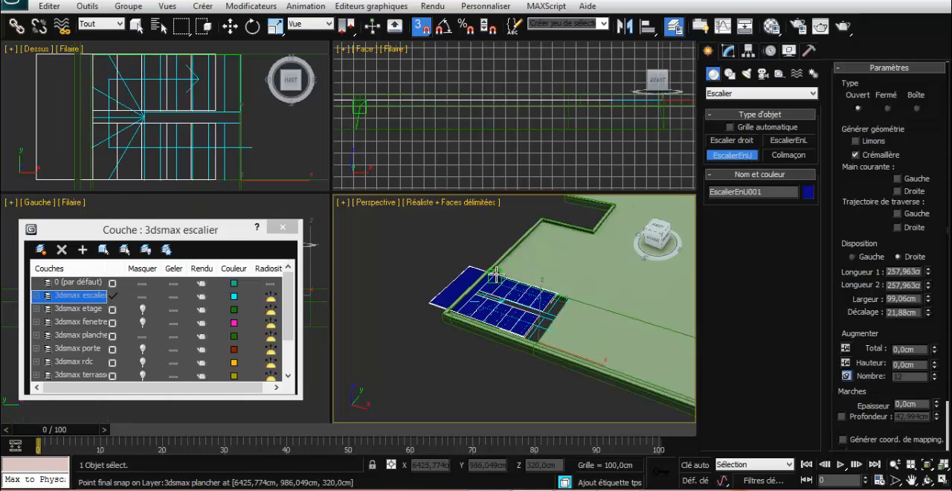
click(495, 274)
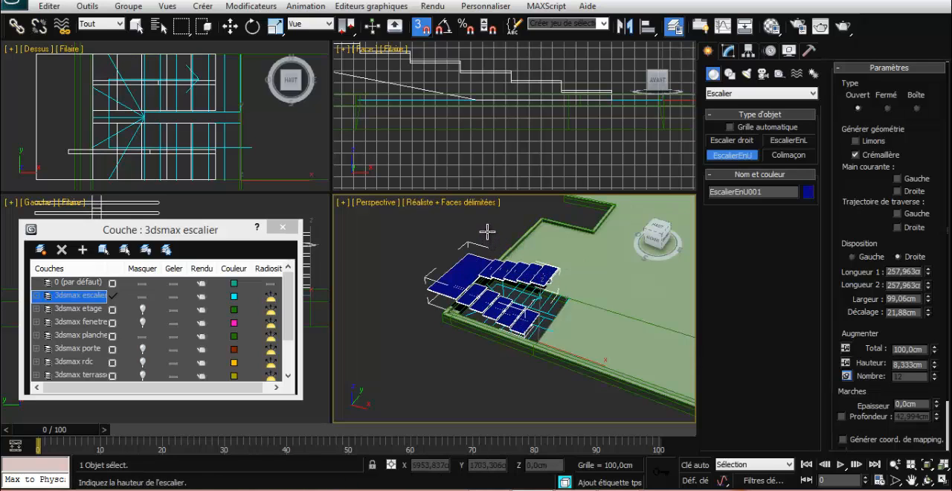
click(487, 231)
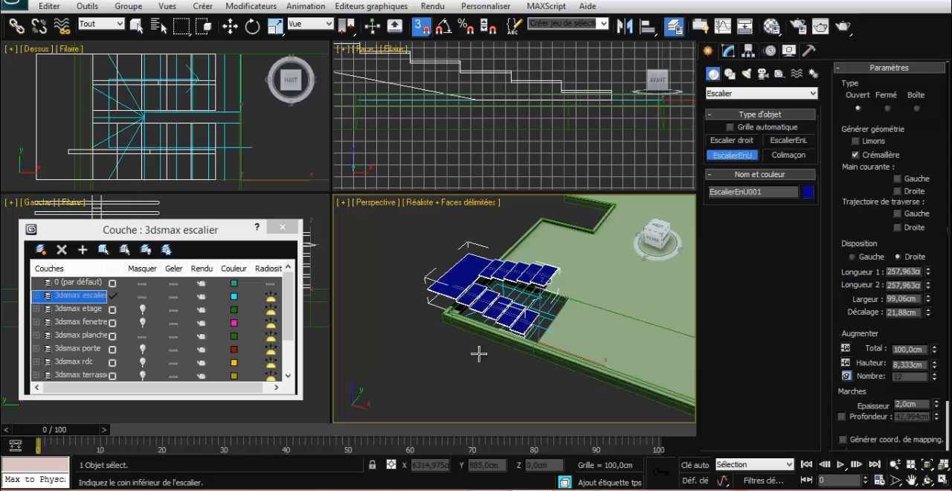
Try the Boîte stair type on the new staircase, and settle on the Fermé type
click(728, 51)
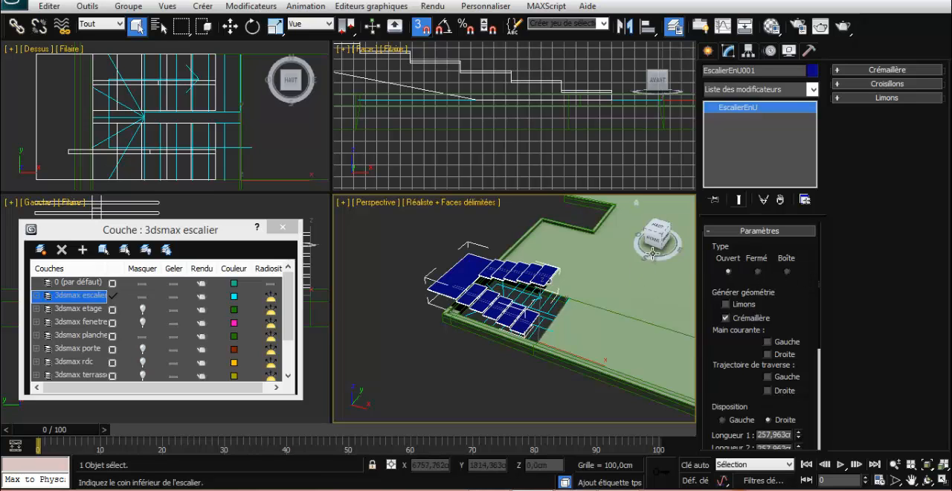
drag(653, 240, 677, 229)
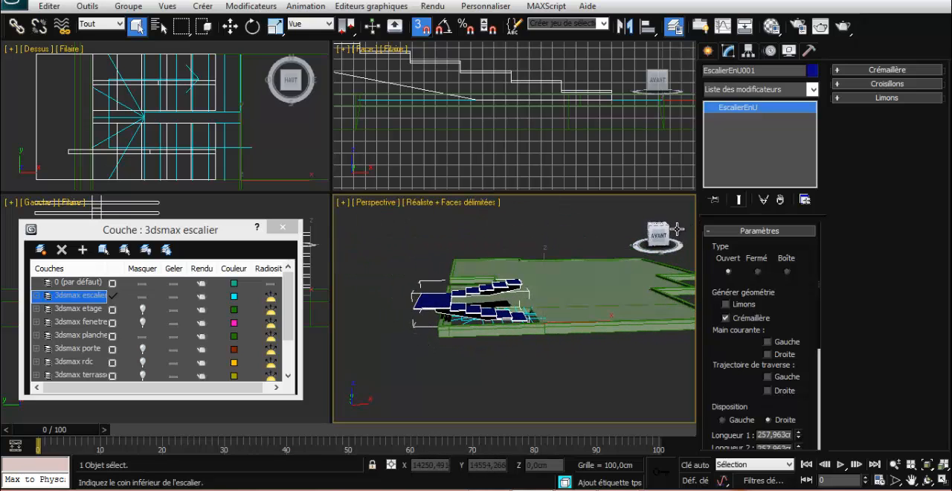
click(758, 272)
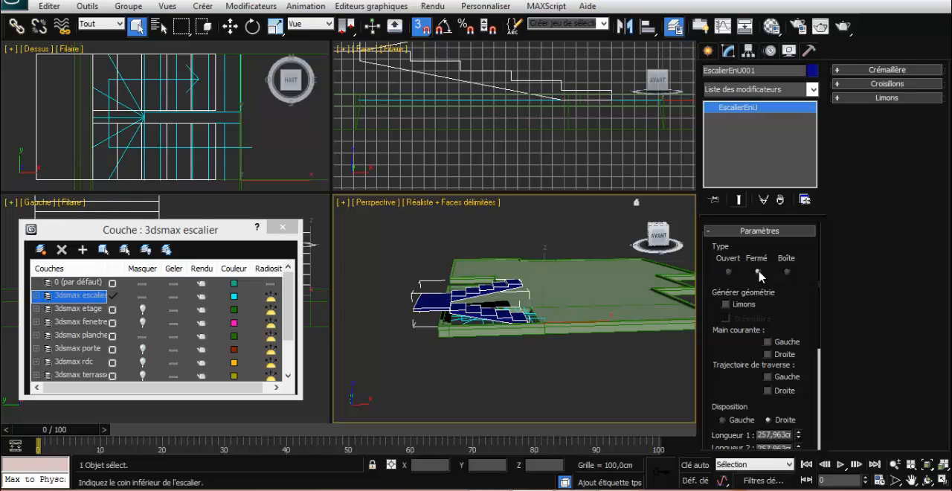
click(787, 273)
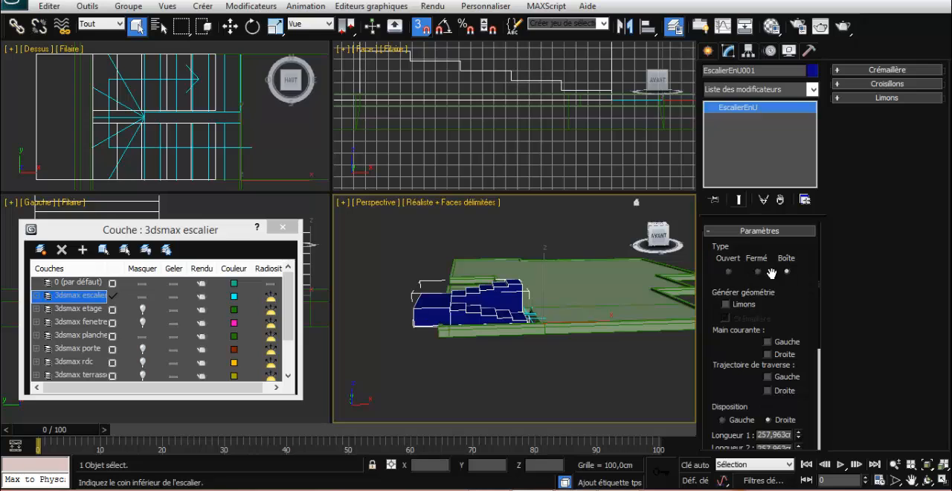
click(757, 272)
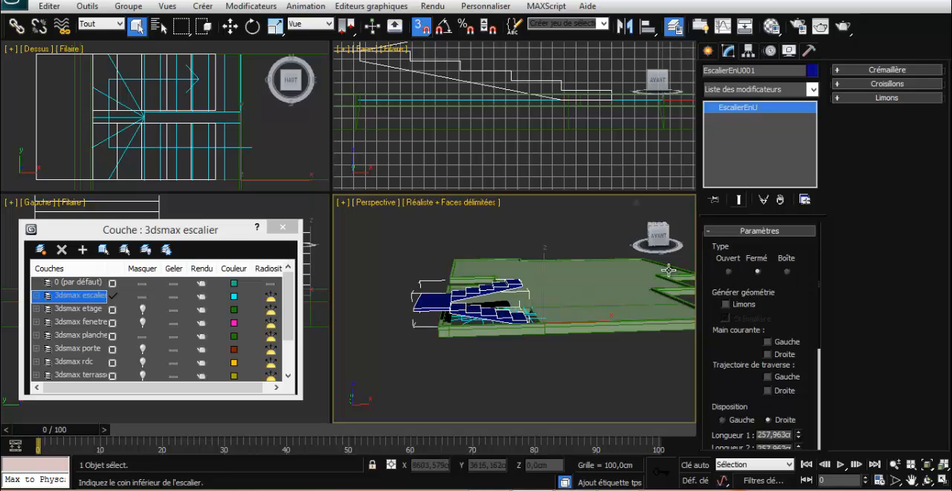
drag(659, 247, 636, 257)
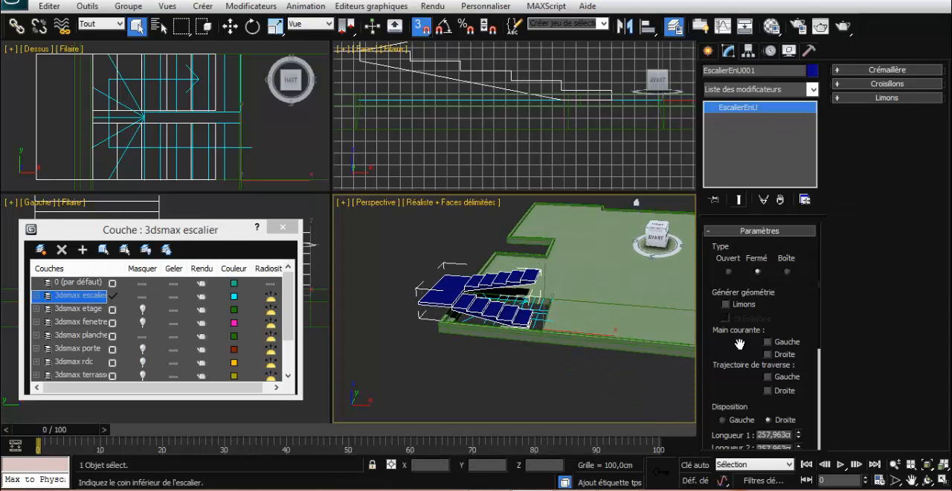
Set the staircase's total rise to 300 cm
scroll(732, 268, down, 3)
scroll(727, 260, down, 4)
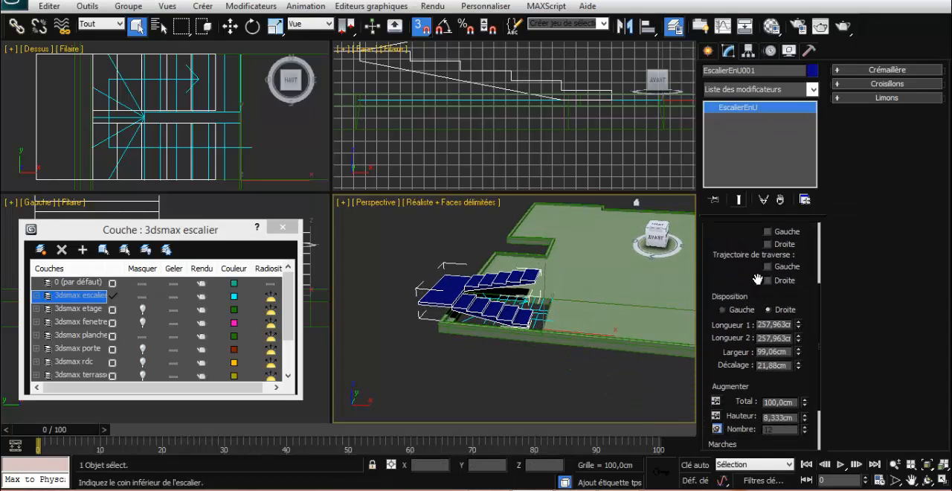
scroll(788, 336, down, 1)
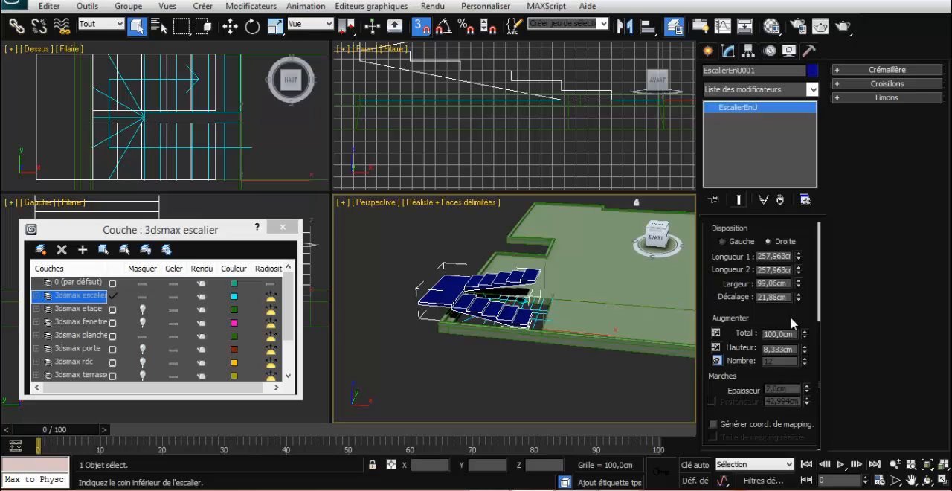
drag(794, 333, 759, 333)
text(300)
key(Return)
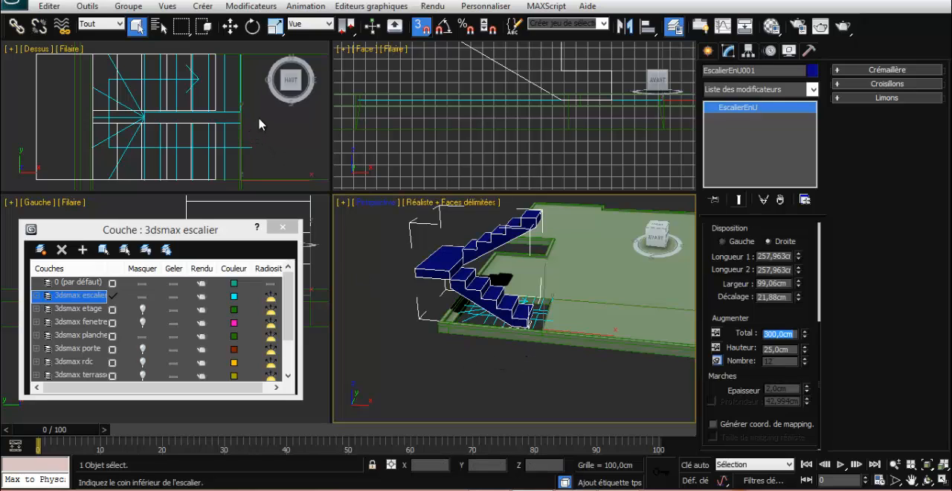
Move the staircase along X to about 6726.4 cm, bringing its flight ends to the stair opening's edge
right_click(214, 71)
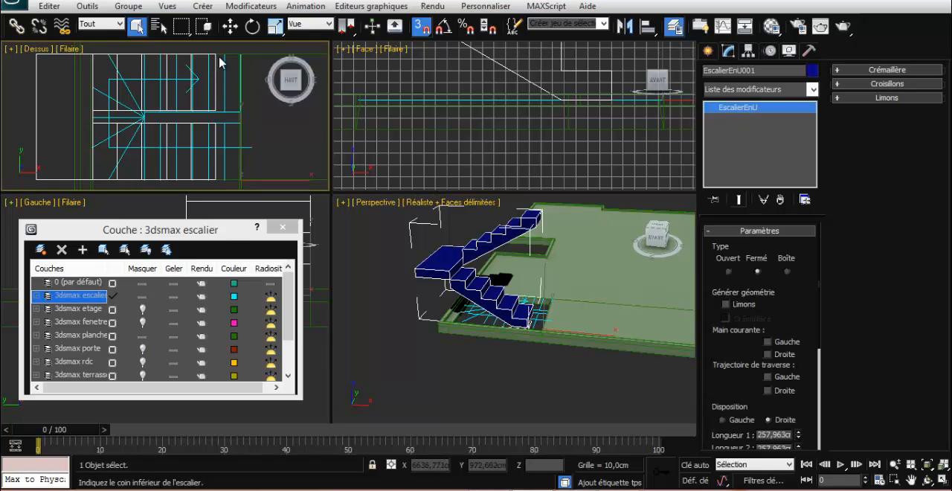
click(230, 27)
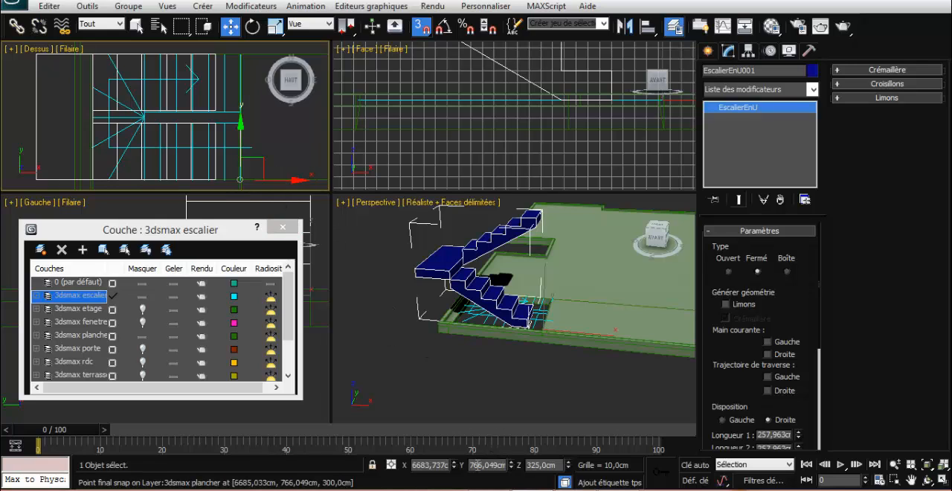
drag(454, 465, 465, 438)
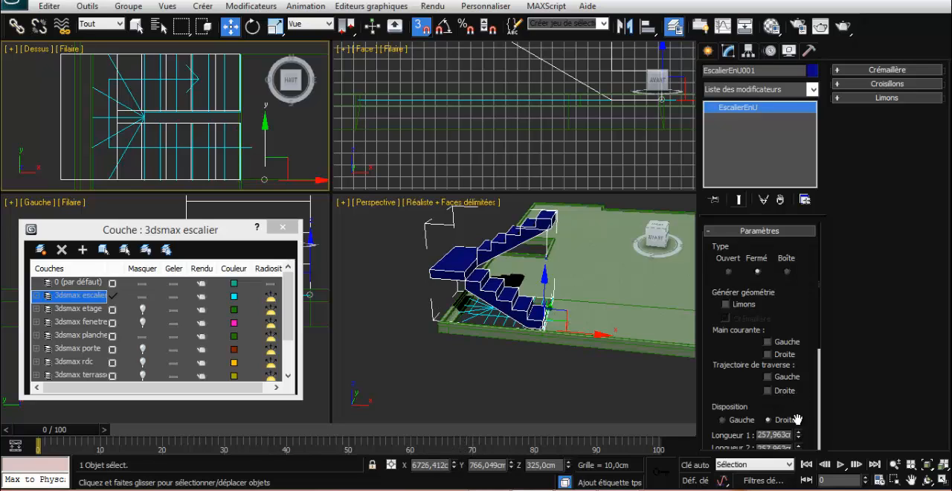
Shorten the staircase flights to fit the opening, with Longueur 1 at about 206.37 cm and Longueur 2 at about 216.69 cm
drag(753, 396, 752, 287)
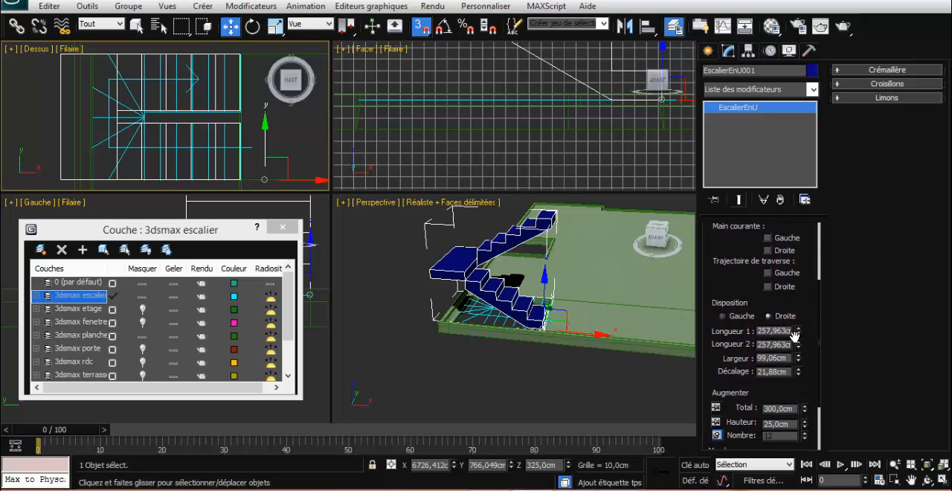
drag(797, 333, 797, 347)
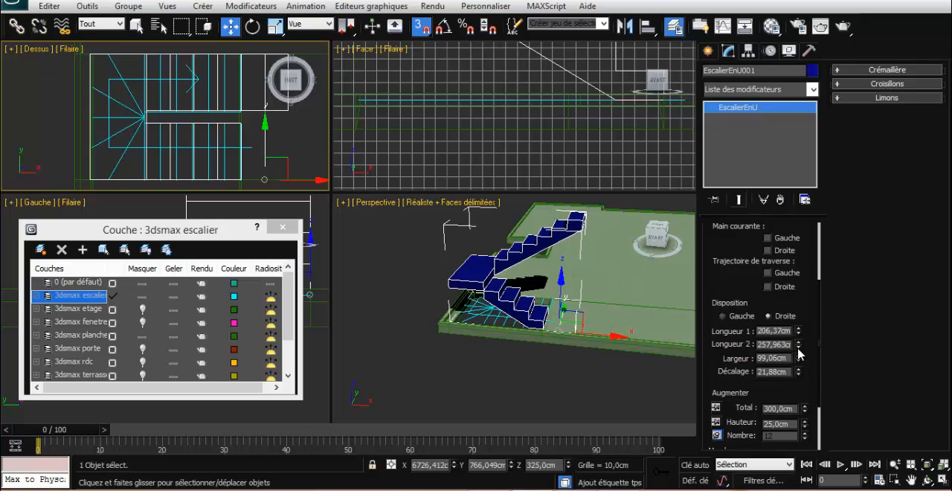
drag(797, 346, 799, 357)
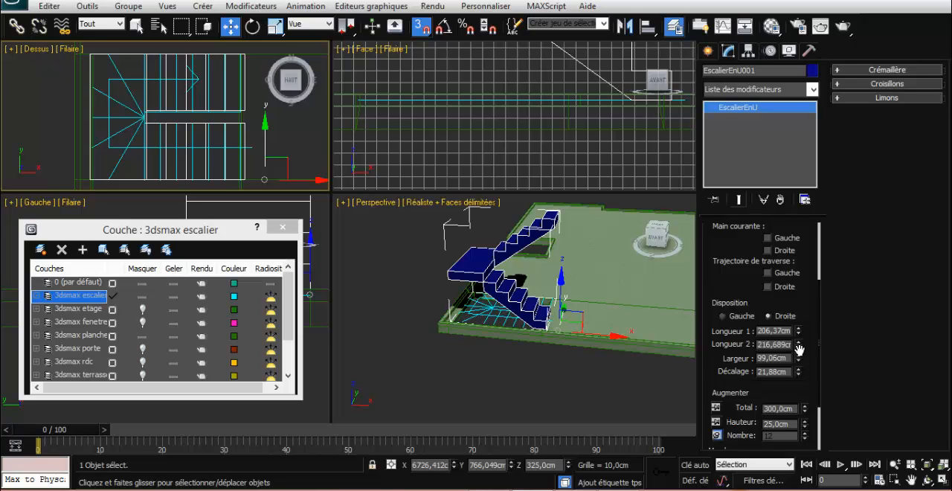
drag(799, 350, 799, 353)
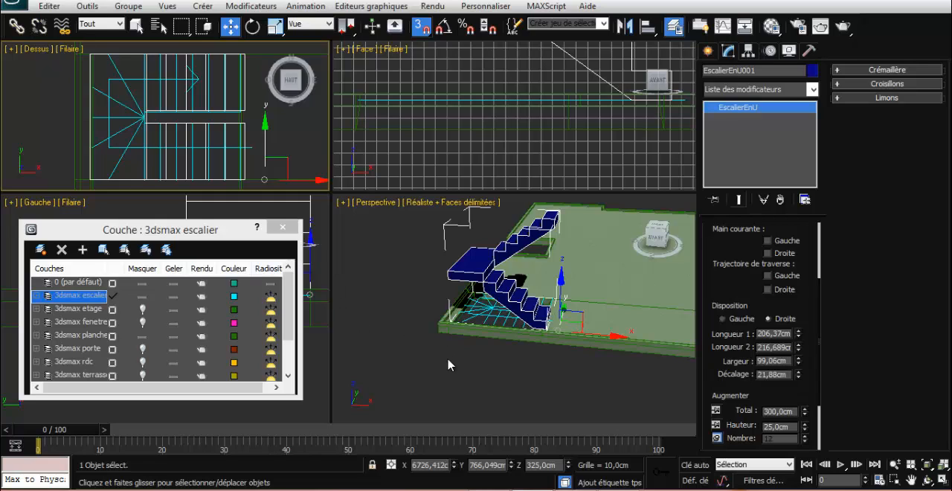
drag(455, 470, 457, 462)
click(246, 178)
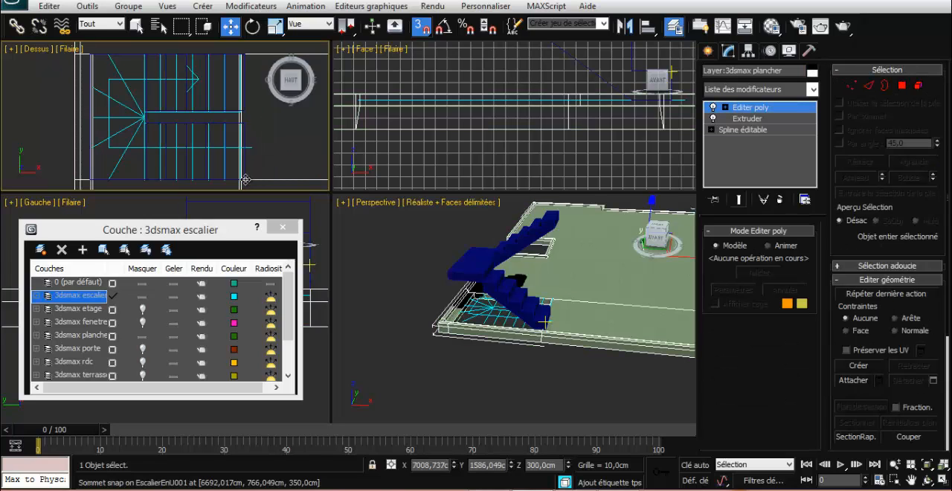
click(215, 180)
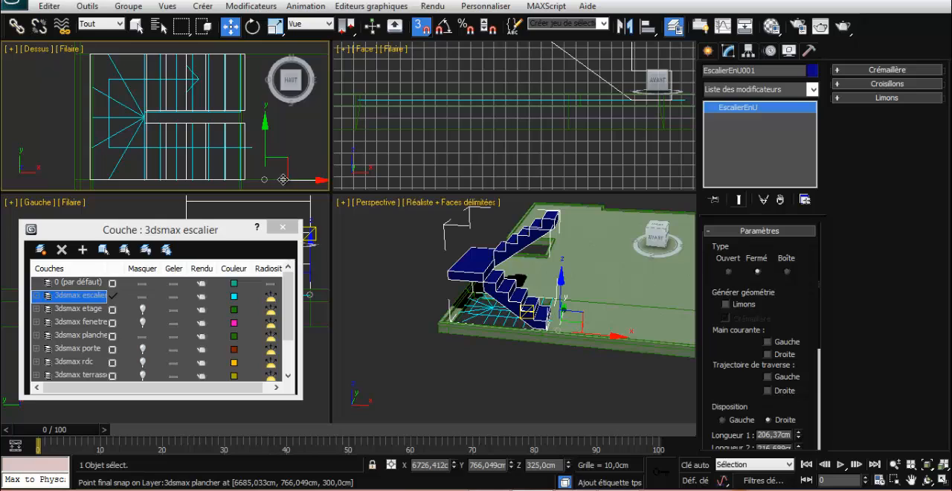
Move only the staircase's pivot onto the outer corner of its flight end, at X about 6692.02 cm and Z 350 cm
click(748, 50)
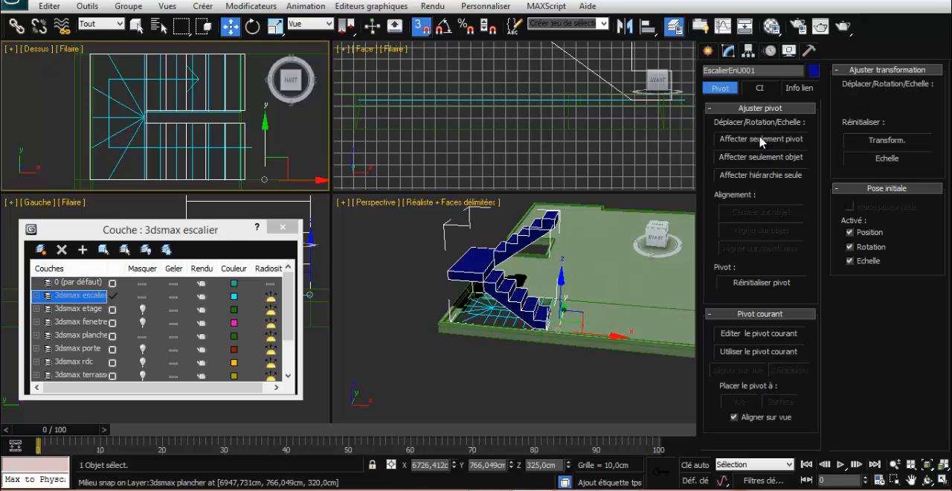
click(761, 139)
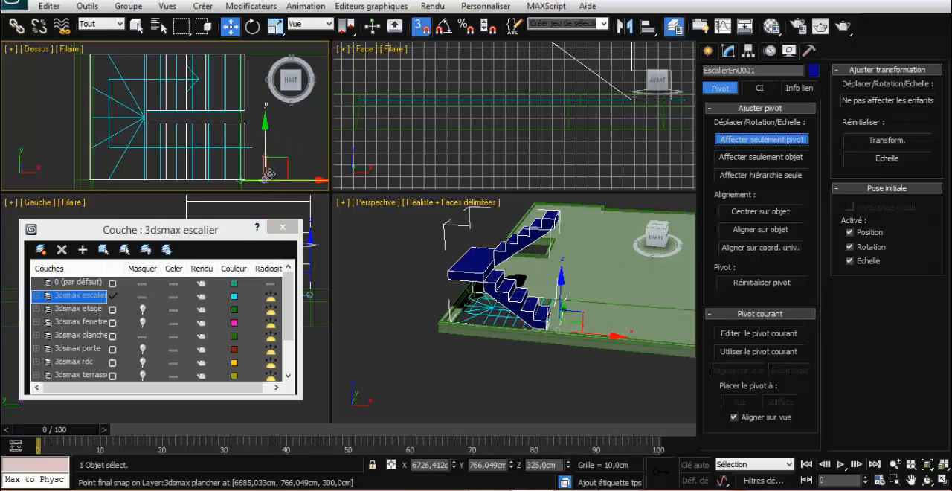
drag(263, 179, 244, 179)
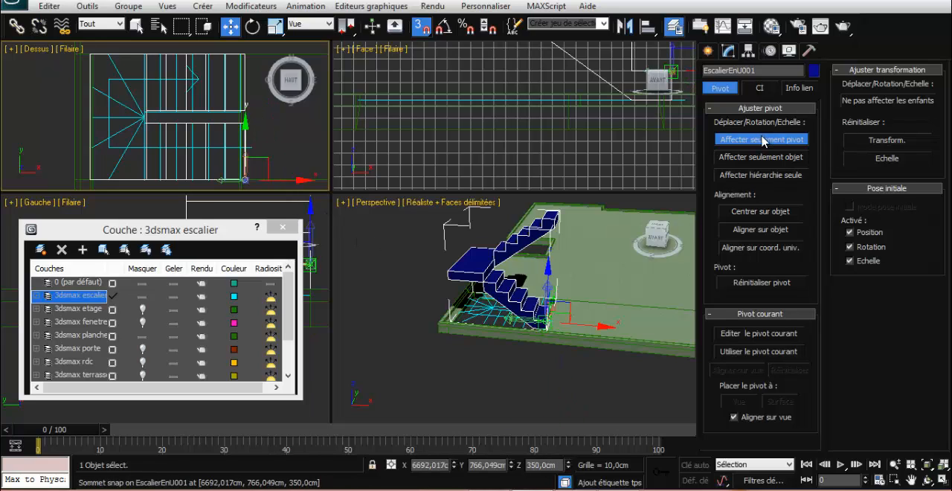
click(759, 141)
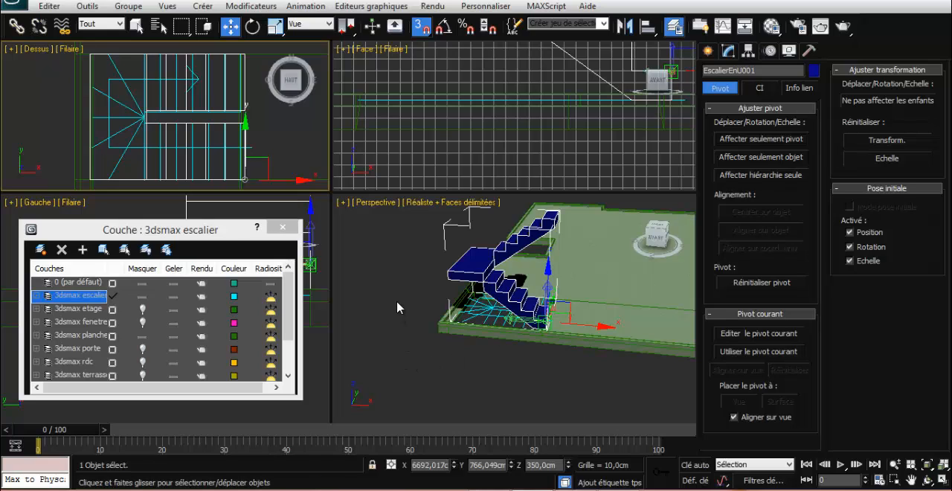
Snap the staircase along X to the opening's edge at about 6685.03 cm and shorten Longueur 1 to about 198.24 cm
click(728, 52)
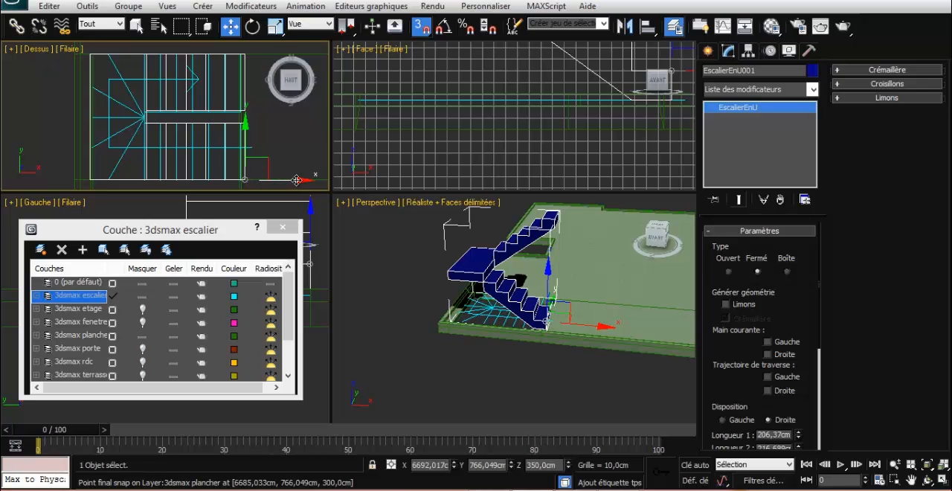
drag(296, 180, 244, 180)
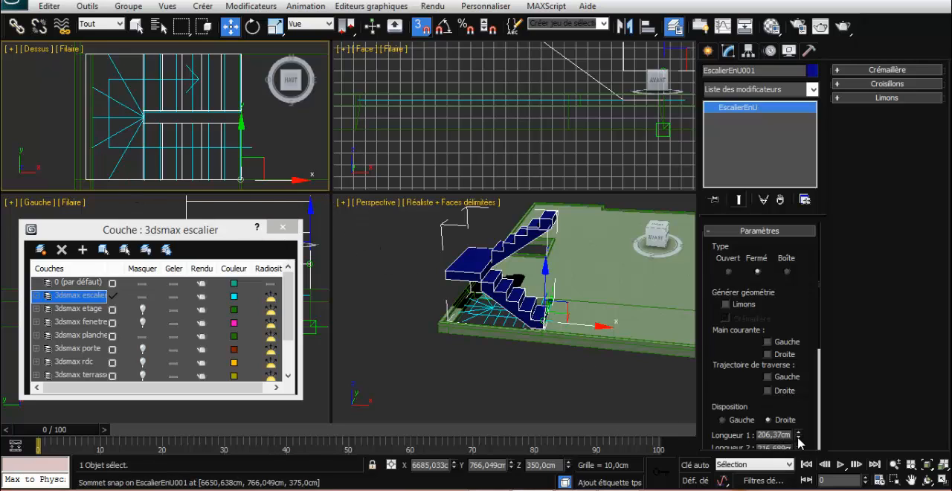
drag(799, 438, 799, 437)
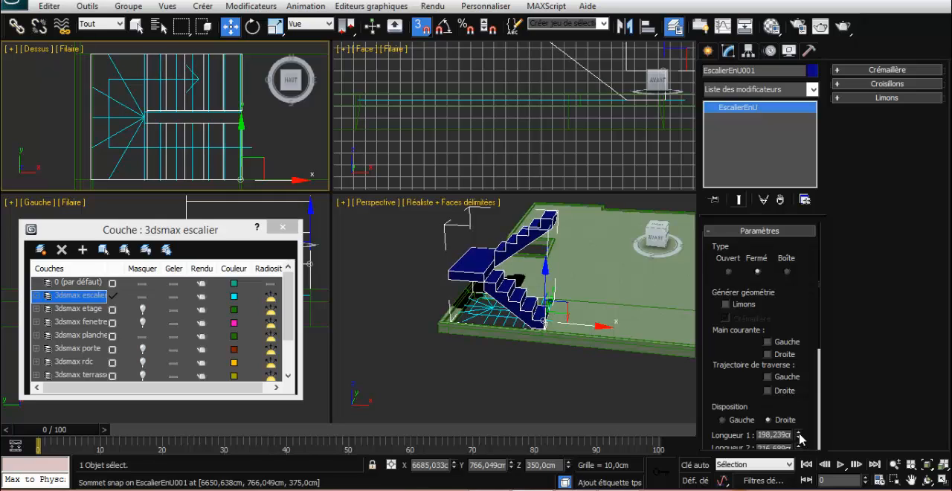
Set the staircase's riser height to 20 cm with the total rise fixed, and lock the riser height
drag(752, 413, 758, 299)
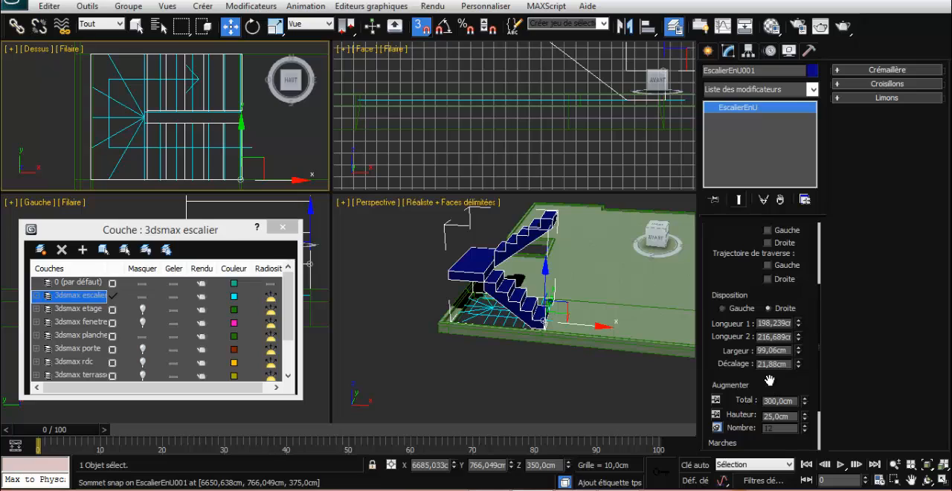
scroll(768, 379, down, 3)
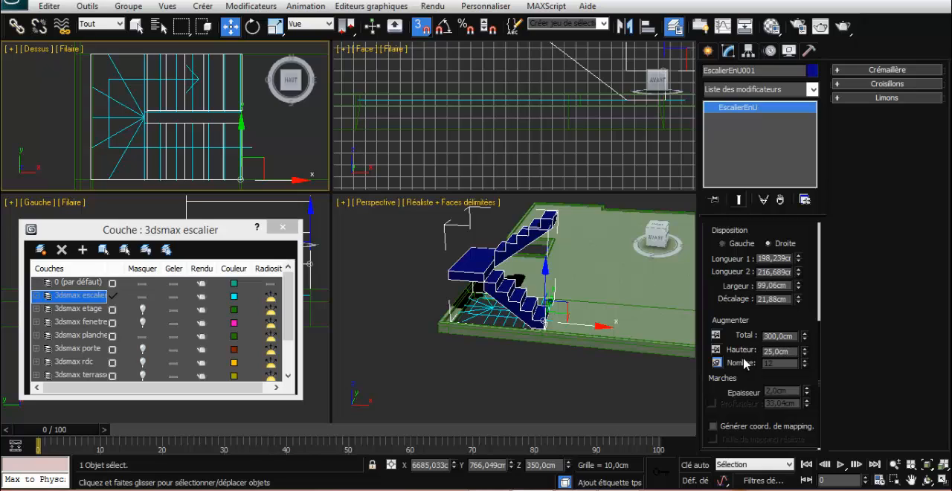
click(715, 337)
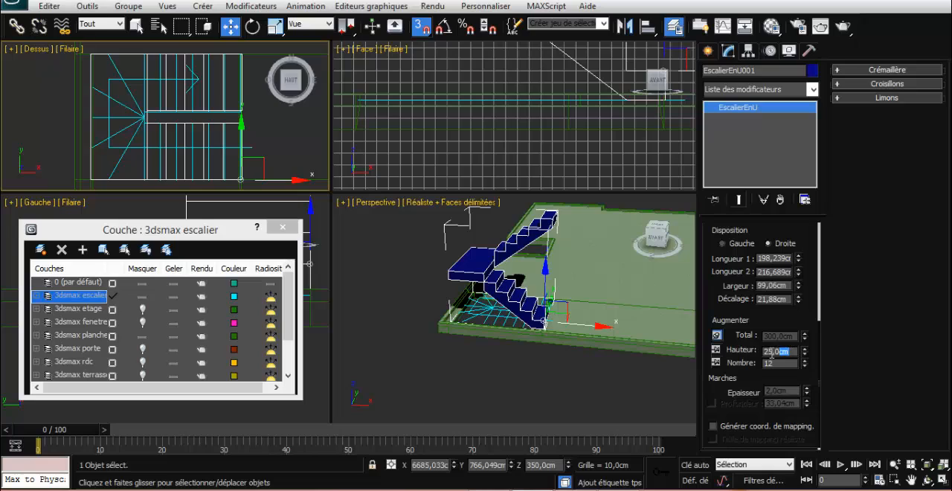
drag(771, 354, 762, 358)
text(20)
key(Return)
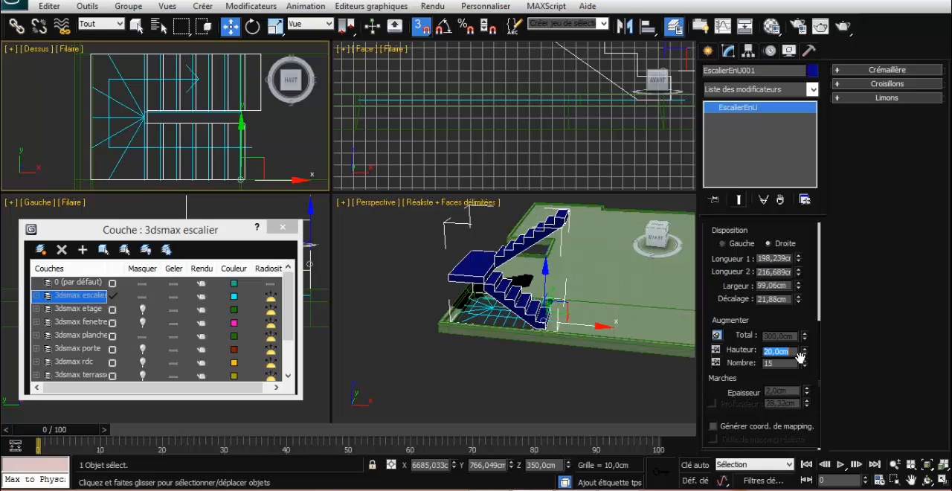
click(716, 350)
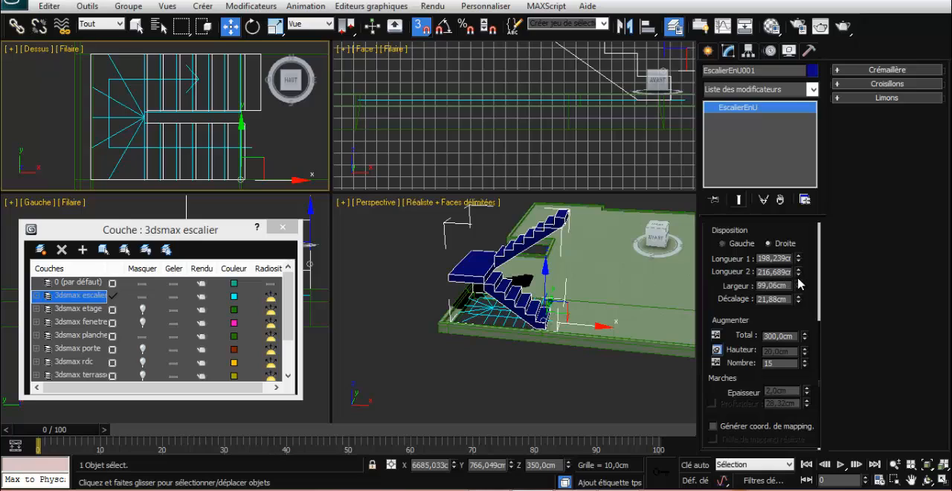
Set the staircase's Longueur 2 to 198 cm
drag(799, 276, 798, 278)
double_click(778, 272)
text(198cm)
key(Return)
Reselect the staircase and reduce its Longueur 1 to about 196.26 cm
click(778, 258)
click(385, 372)
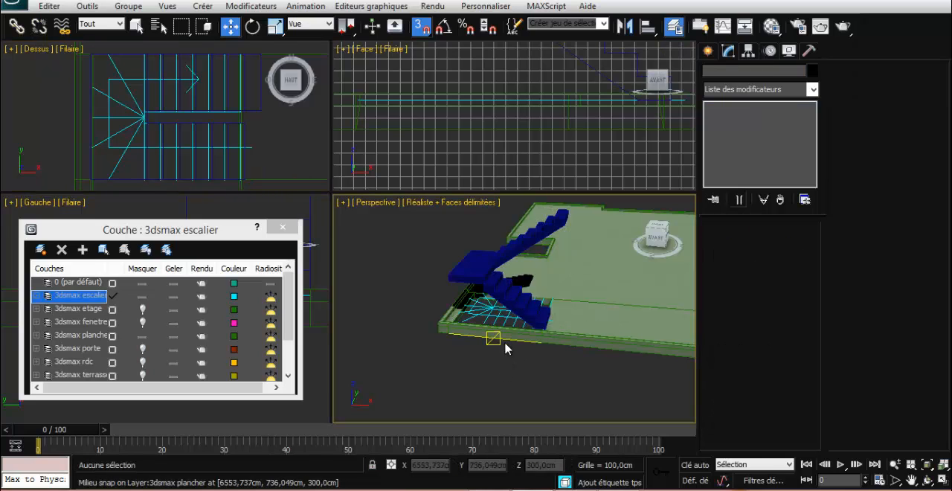
click(506, 293)
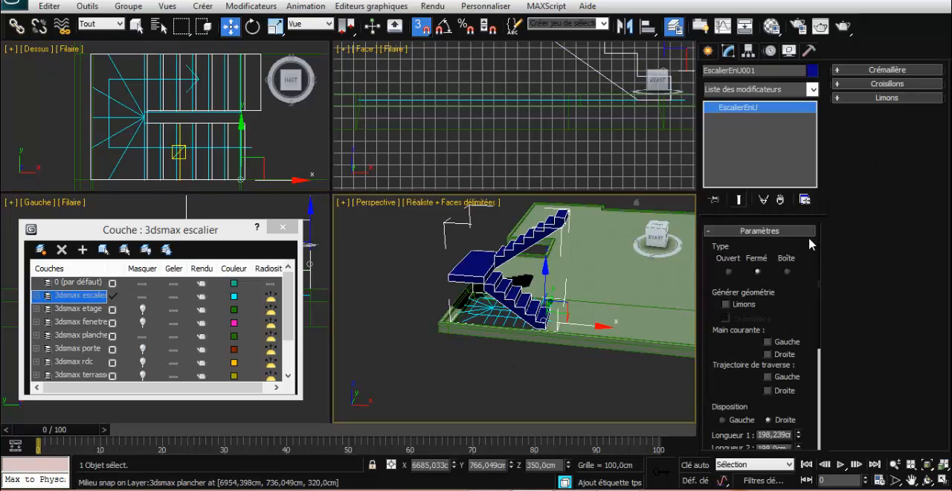
drag(795, 308, 796, 163)
drag(788, 355, 788, 327)
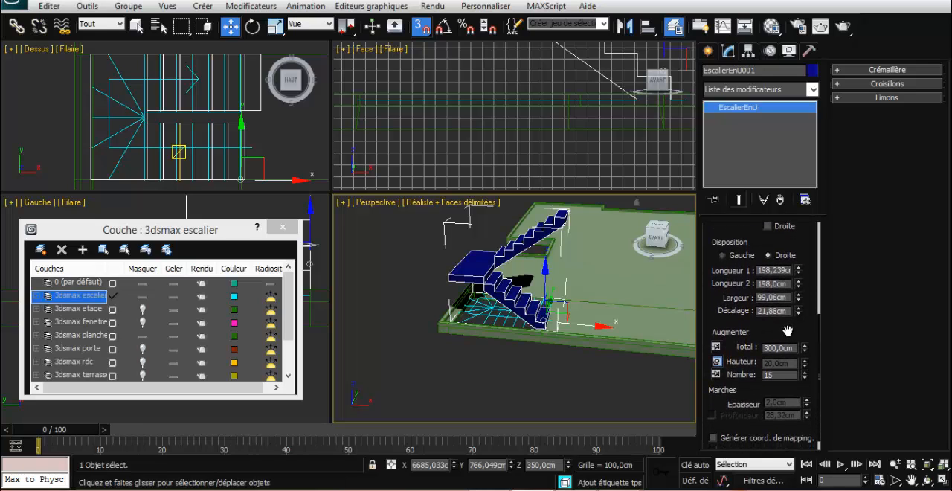
drag(799, 273, 796, 264)
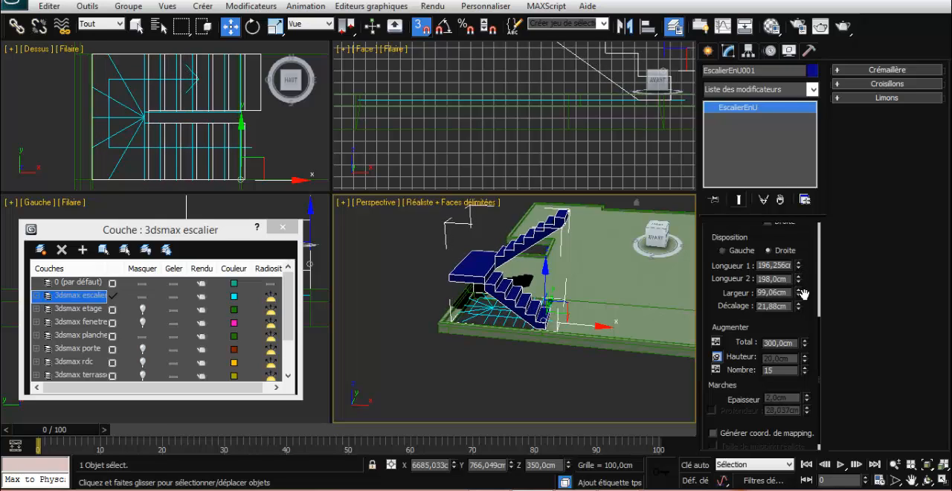
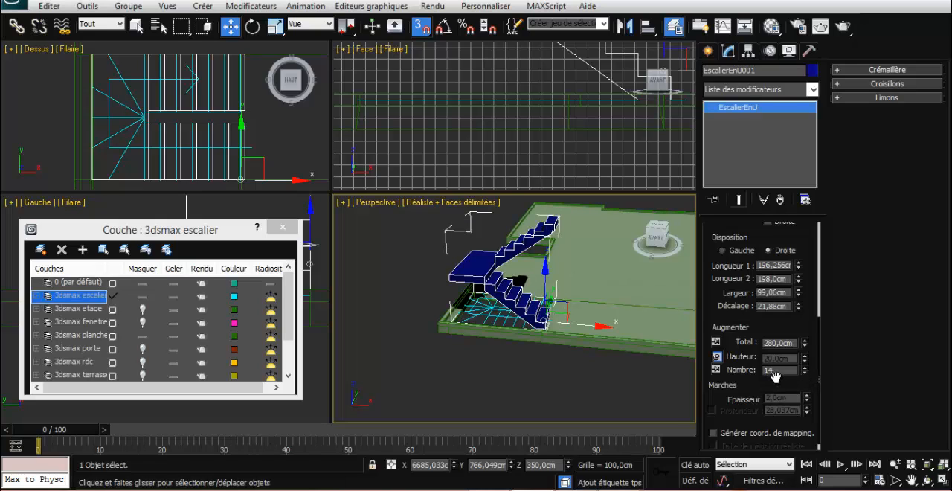
Shorten the staircase's Longueur 1 to about 190.43 cm and shift it along X to about 6681.7 cm
drag(798, 269, 798, 269)
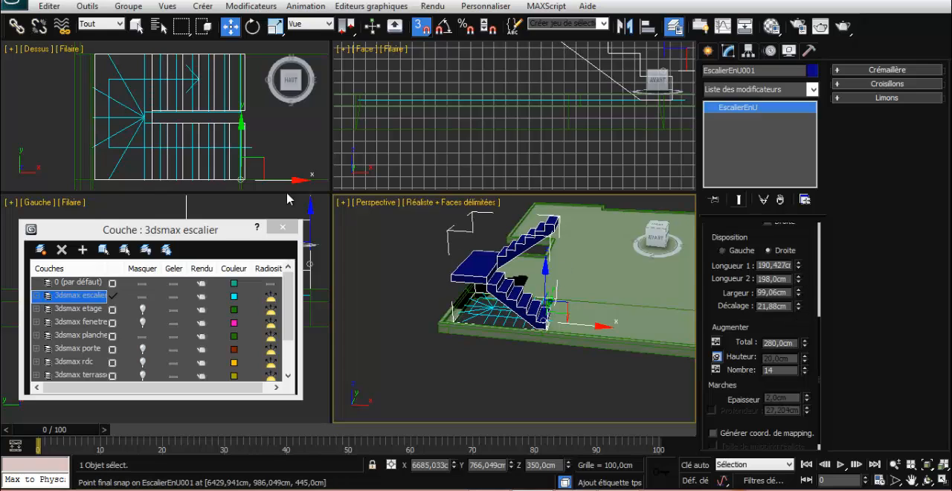
drag(284, 178, 235, 178)
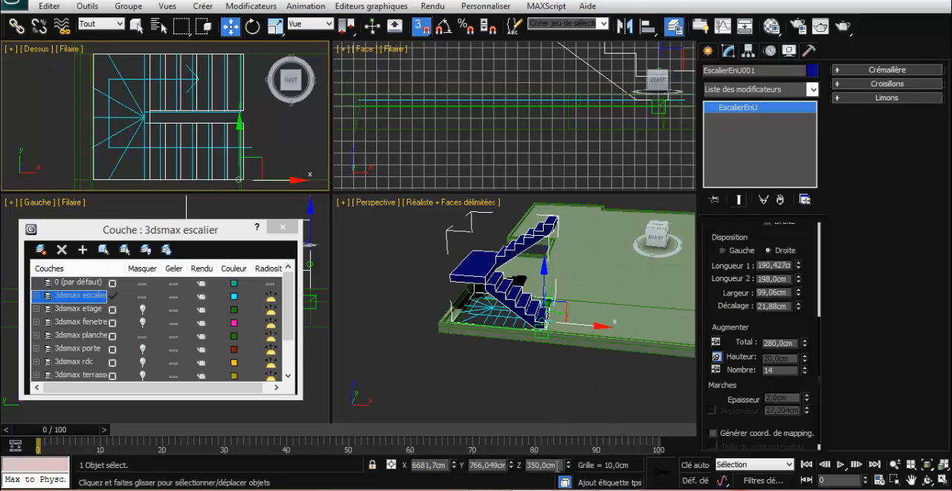
Lower the staircase below the slab with a relative Z offset of -300 cm
click(391, 465)
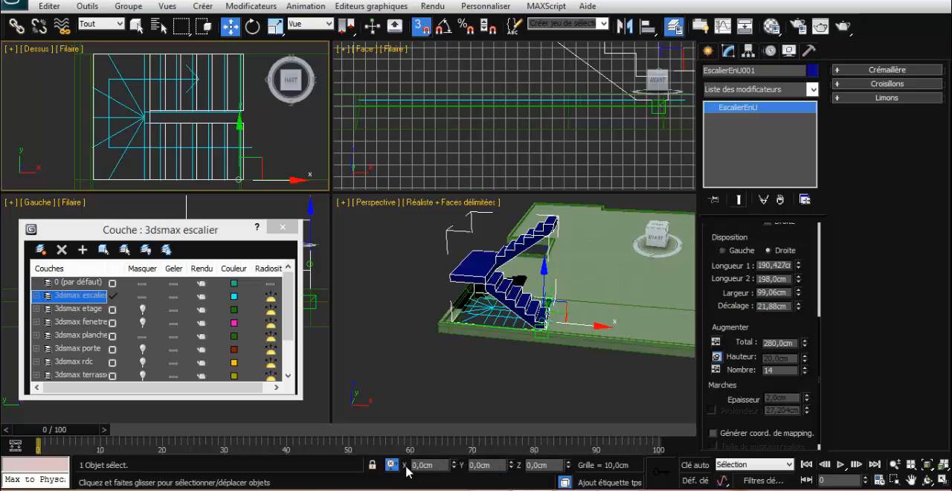
double_click(554, 466)
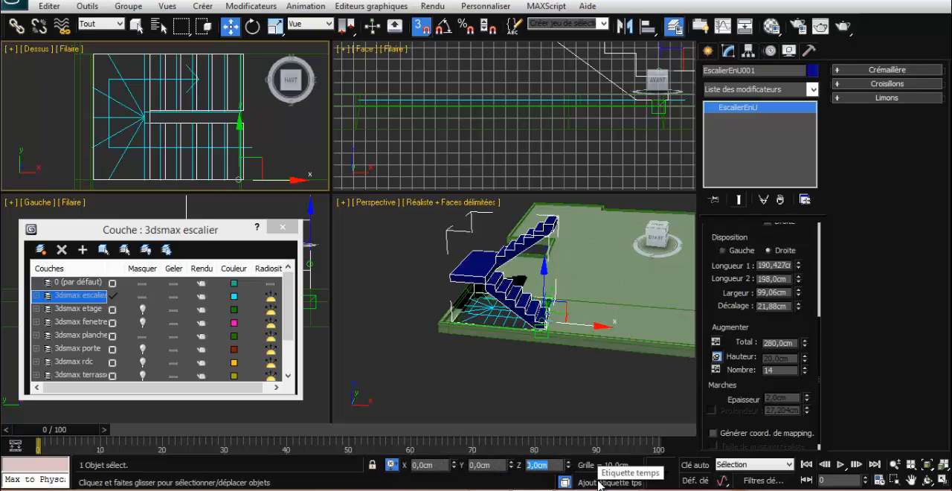
text(-300)
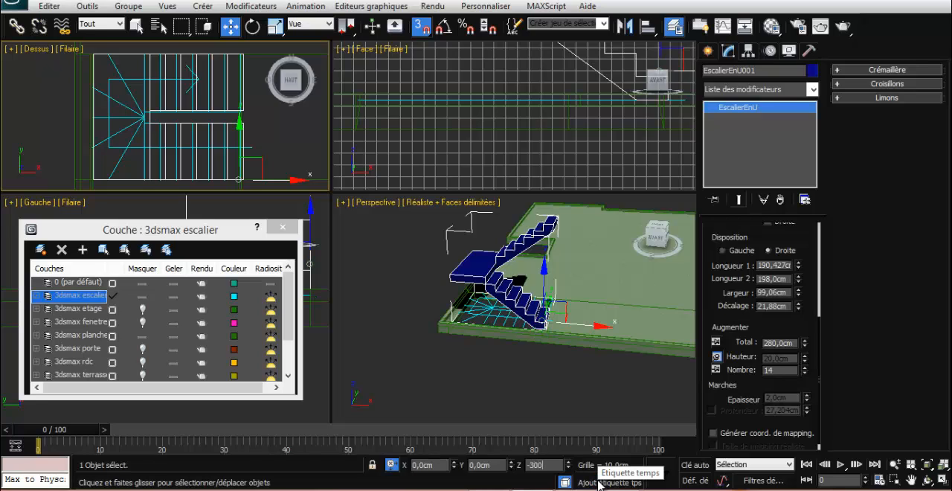
key(Return)
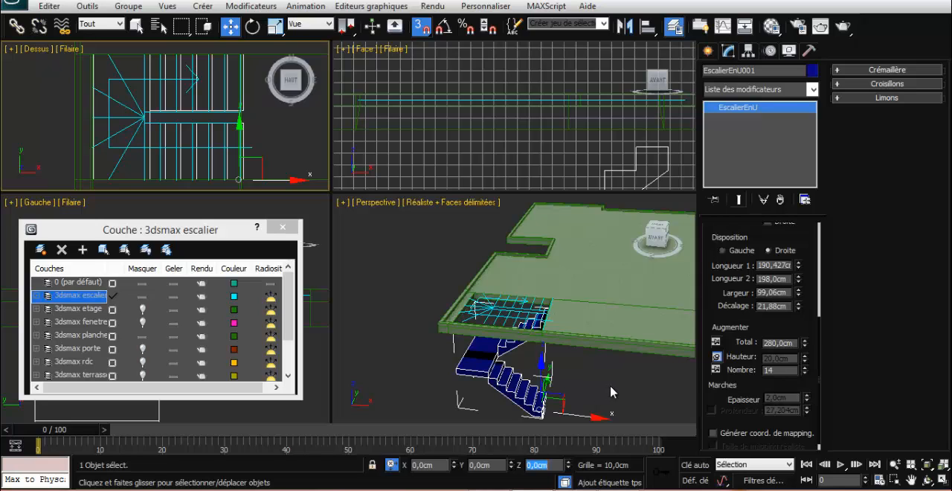
Nudge the staircase slightly in the negative X direction and raise it in small Z increments towards the slab opening
alt+middle_drag(612, 393, 631, 404)
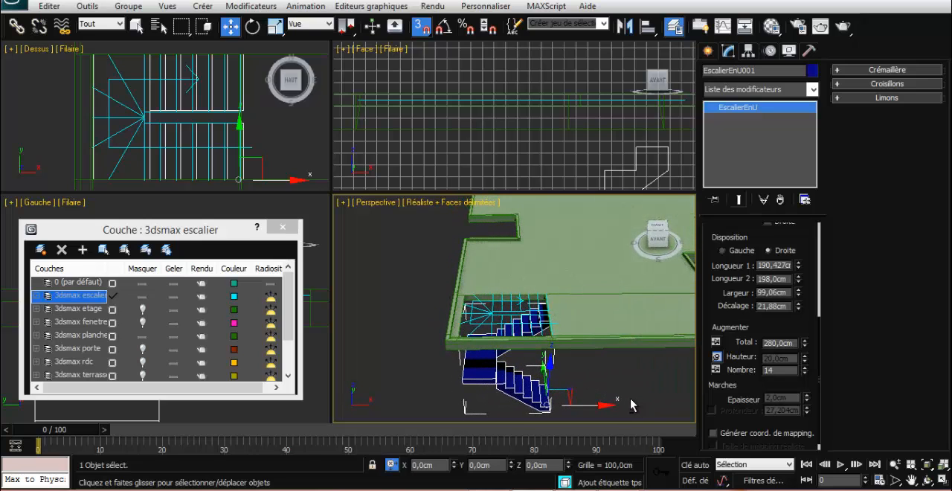
click(454, 468)
click(454, 469)
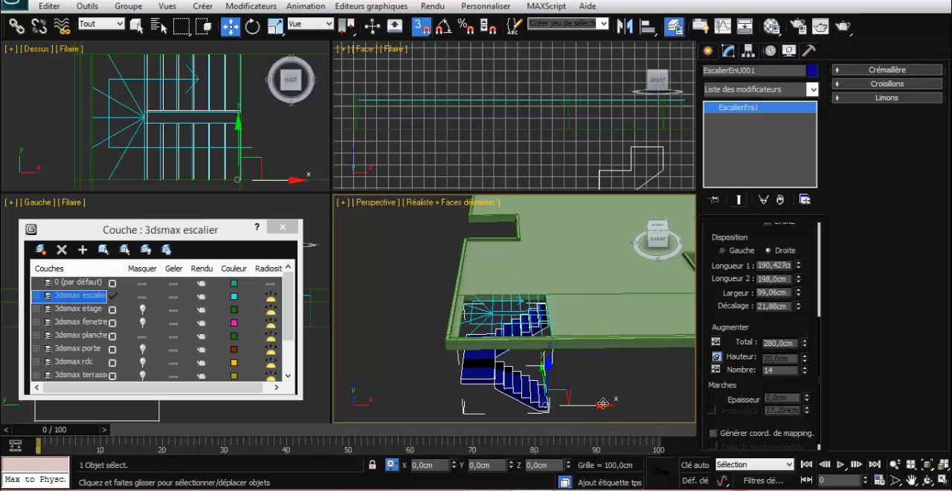
alt+middle_drag(602, 403, 634, 388)
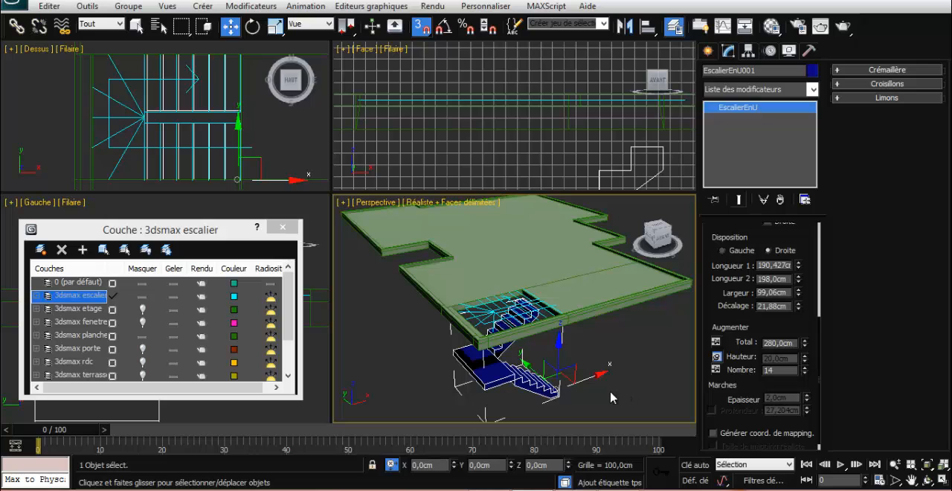
click(569, 461)
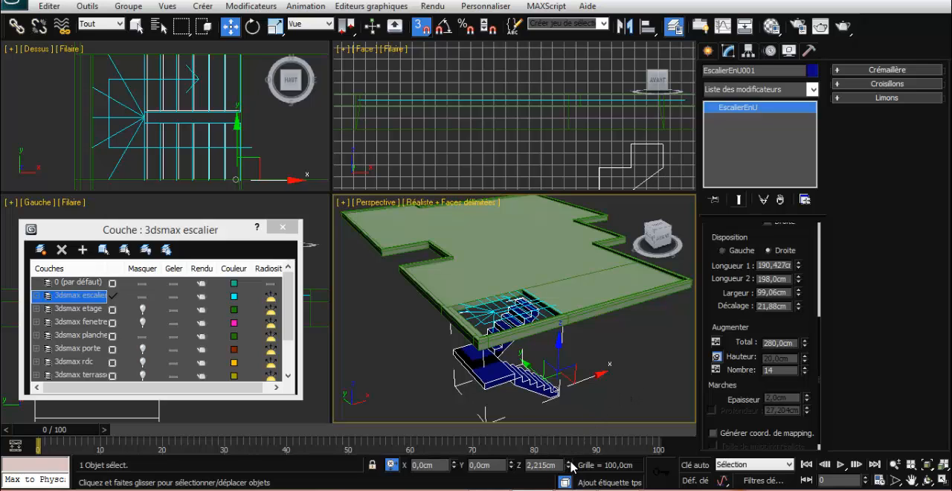
click(569, 461)
click(569, 461)
click(569, 461)
mouse_move(621, 402)
alt+middle_down()
mouse_move(612, 397)
mouse_move(610, 405)
alt+middle_up()
click(571, 462)
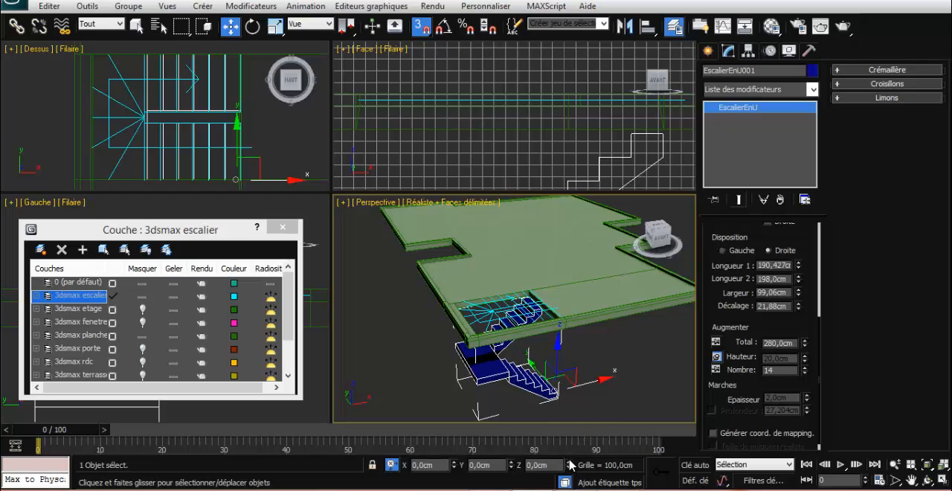
click(569, 461)
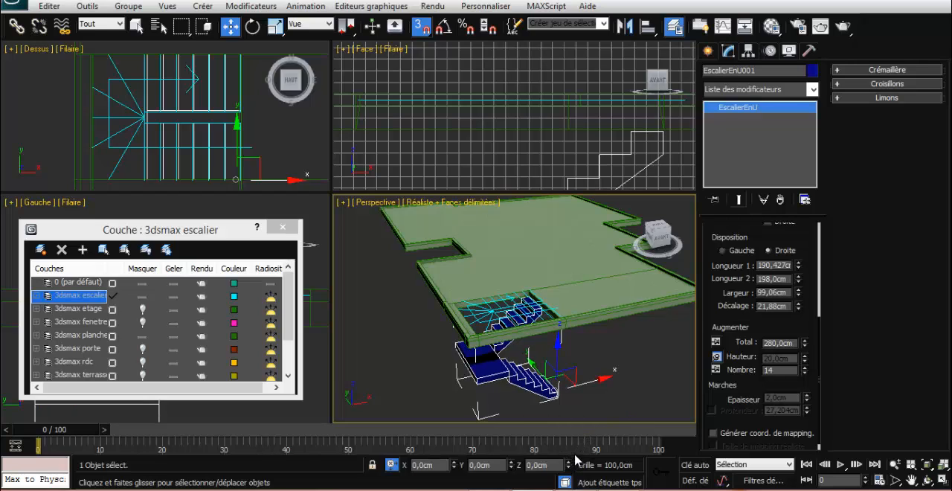
alt+middle_drag(614, 404, 578, 398)
click(586, 383)
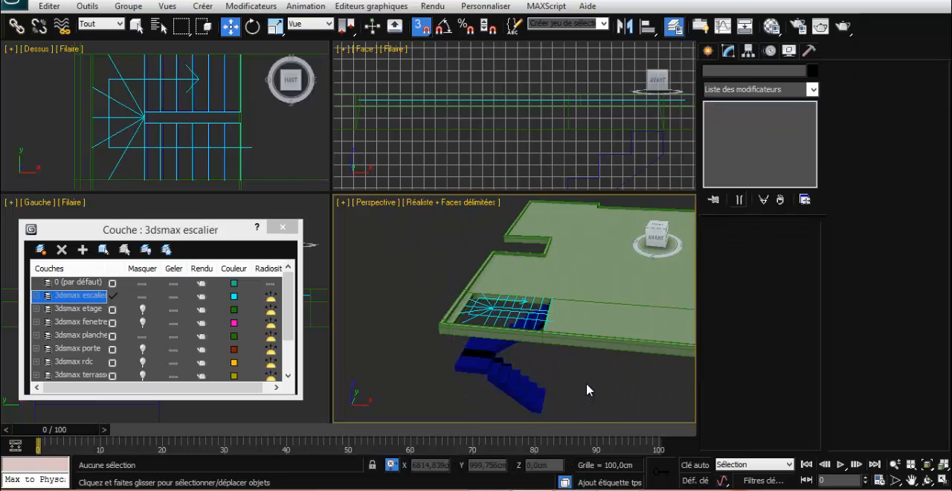
scroll(585, 382, down, 2)
scroll(586, 383, up, 3)
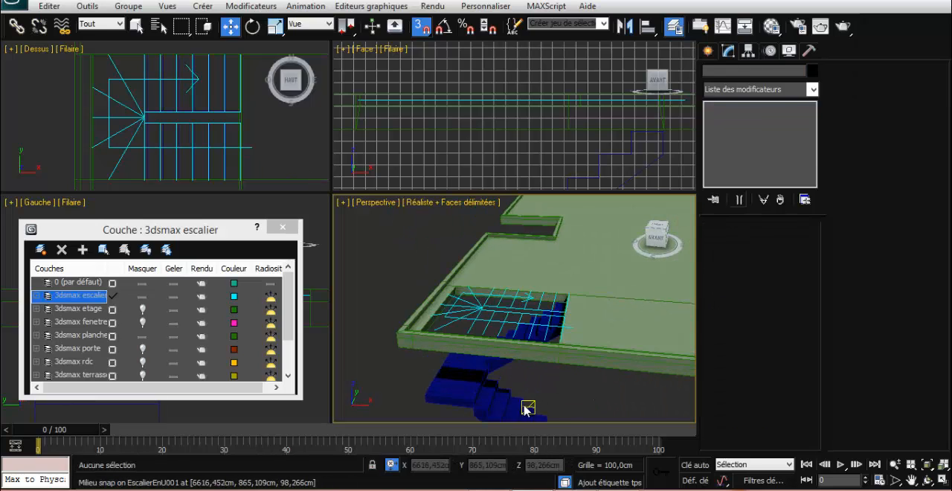
Reselect the staircase and reduce its Longueur 2 to about 190.2 cm
click(507, 398)
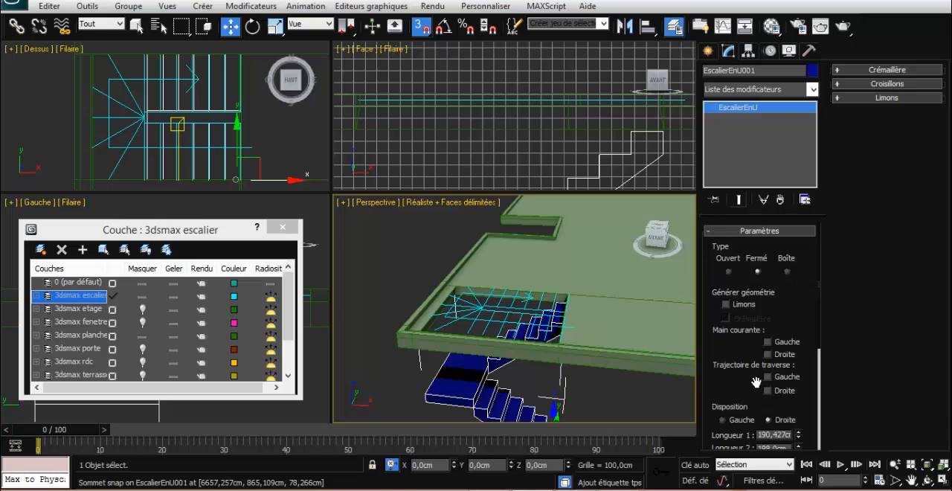
scroll(756, 382, down, 5)
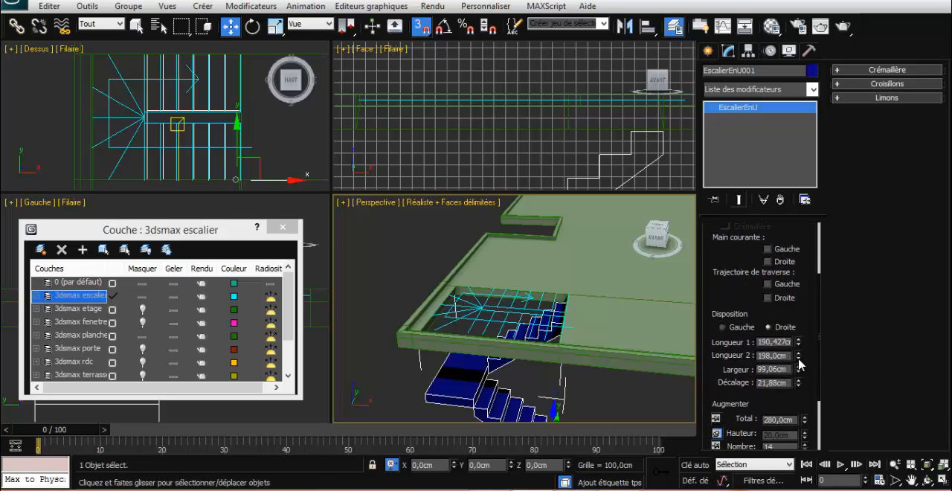
click(798, 358)
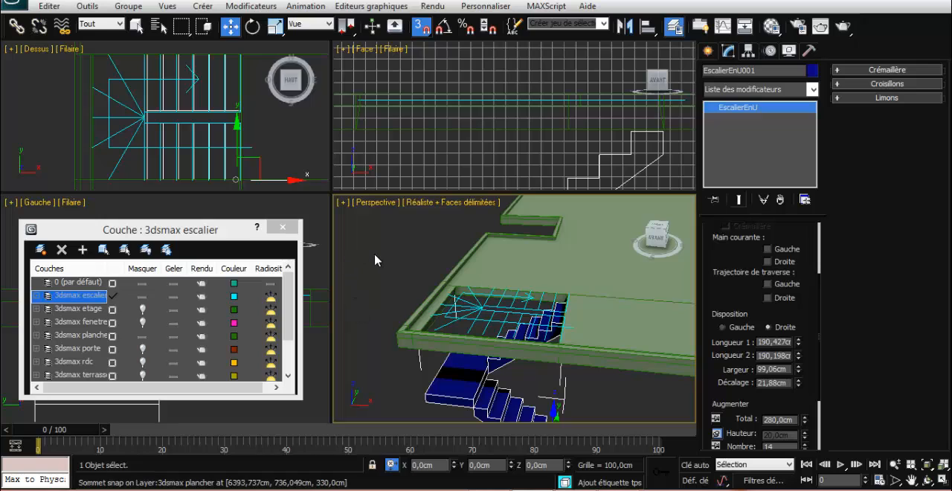
click(619, 380)
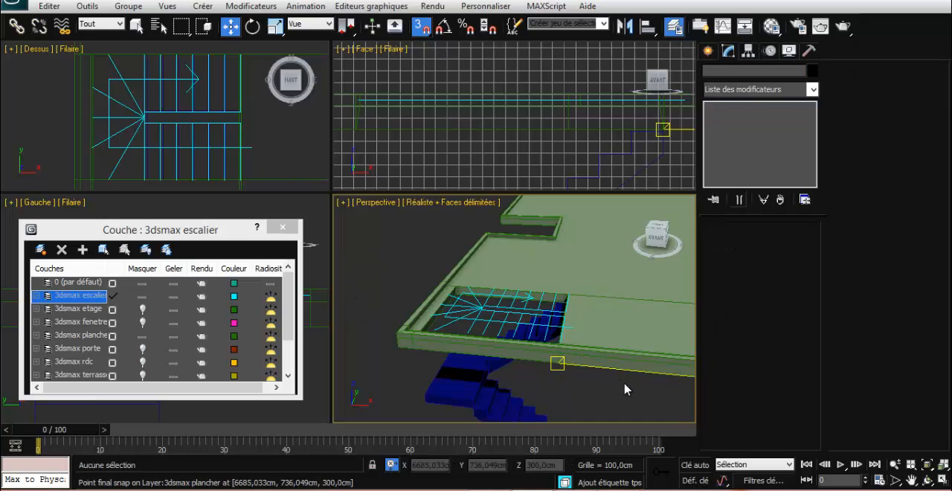
Try the staircase's left handrail, then keep only the right handrail (Main courante Droite) enabled
click(496, 389)
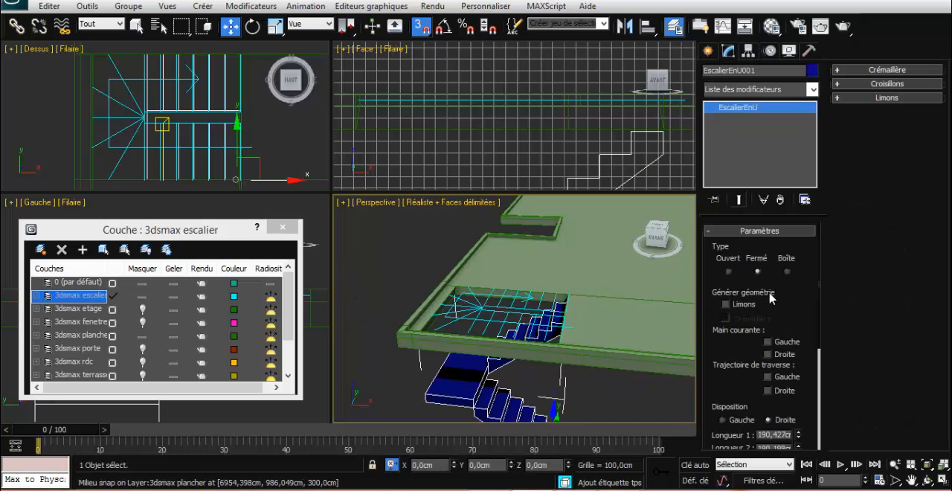
click(772, 343)
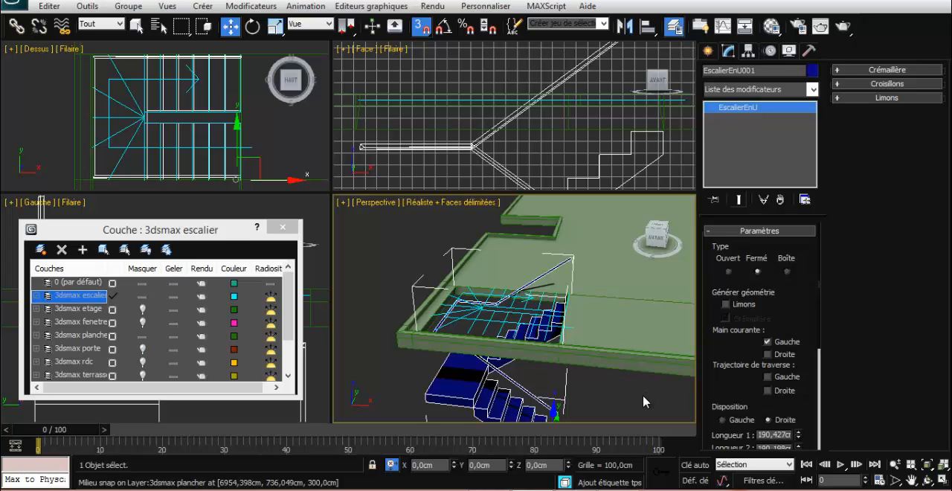
alt+middle_drag(644, 396, 712, 401)
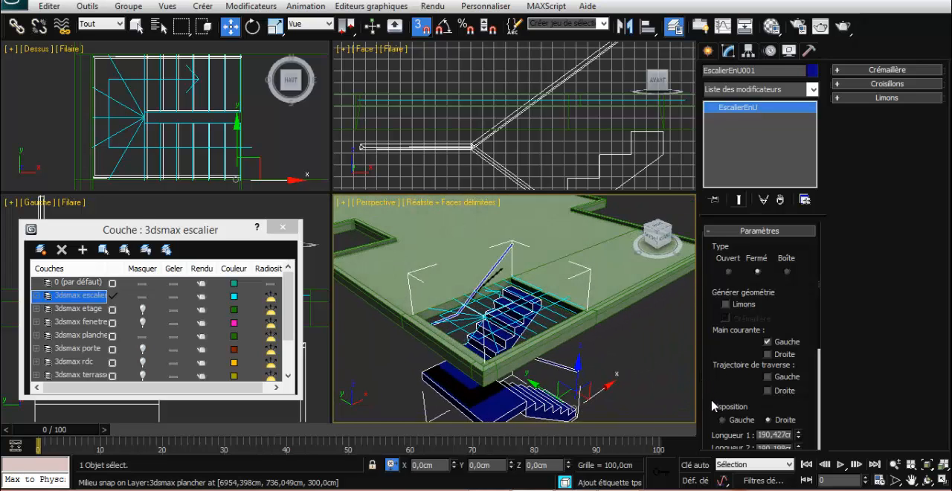
click(784, 355)
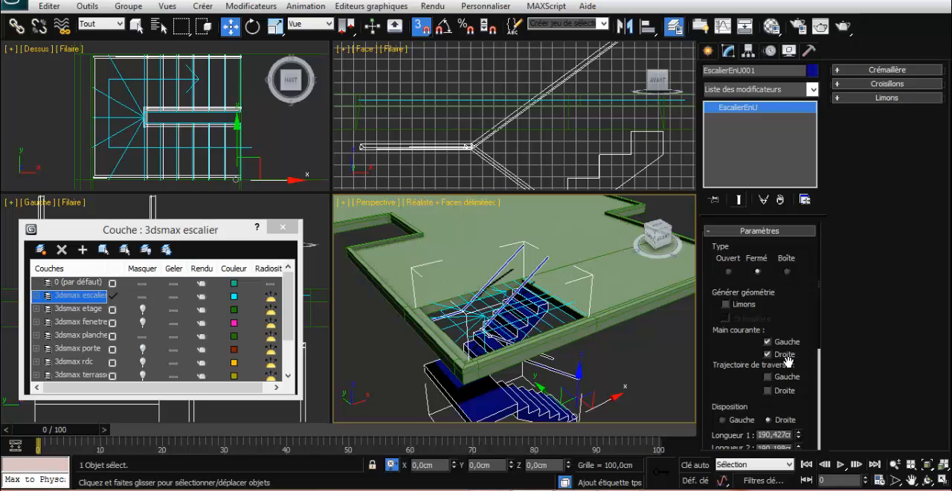
click(770, 342)
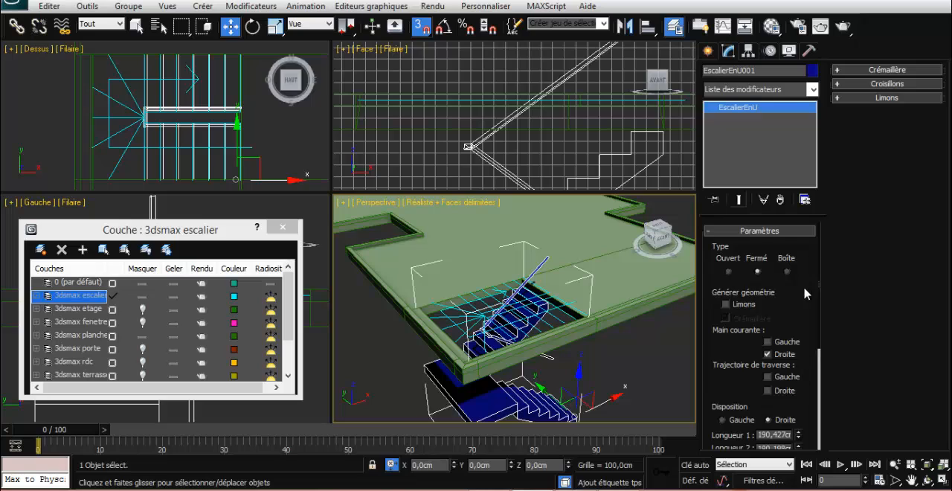
In the staircase's Croisillons parameters, set the handrail height to about 33.07 cm and its radius to about 4.67 cm
click(906, 85)
click(903, 102)
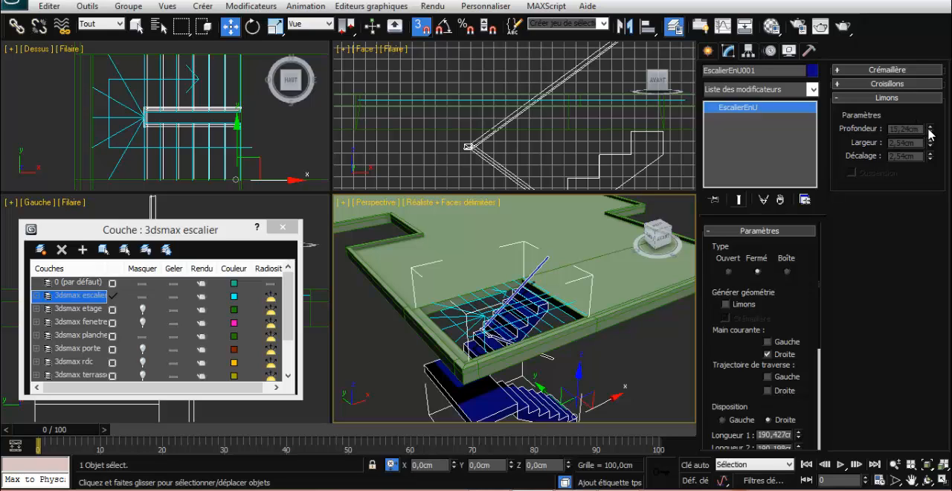
click(901, 86)
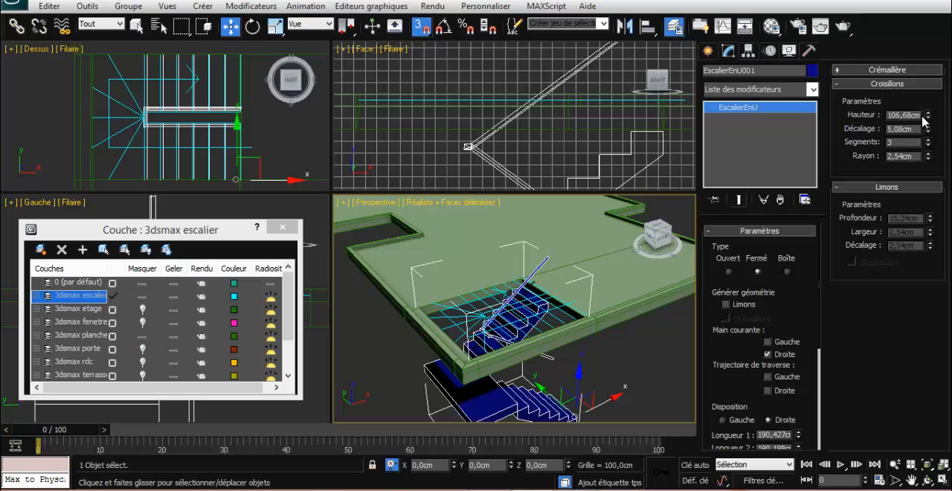
drag(928, 117, 934, 171)
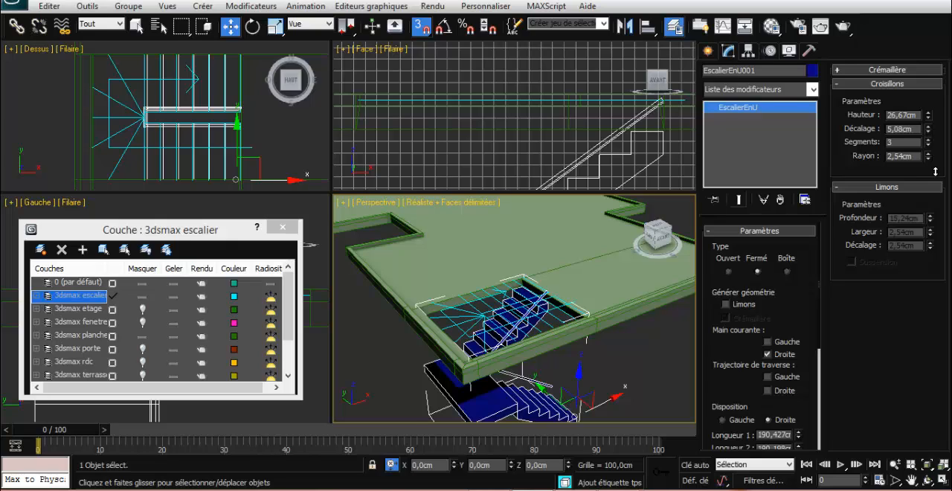
drag(934, 172, 934, 166)
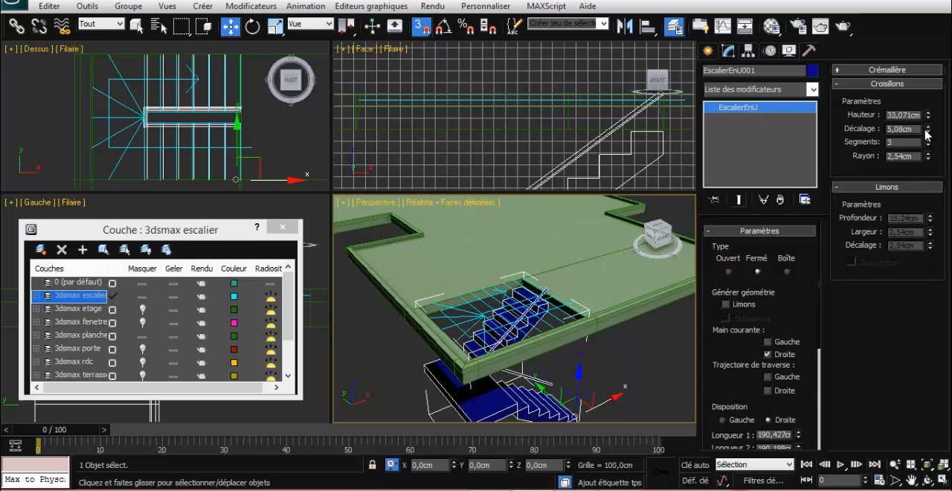
drag(926, 152, 925, 149)
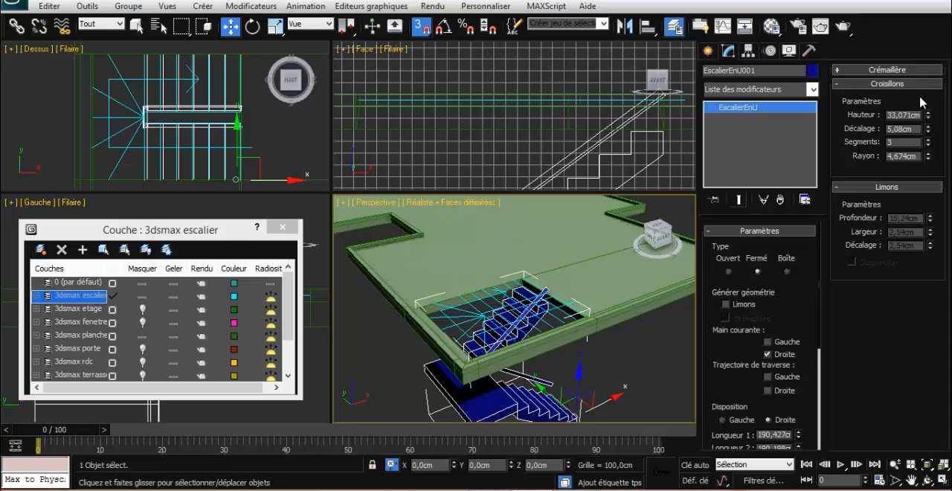
click(675, 352)
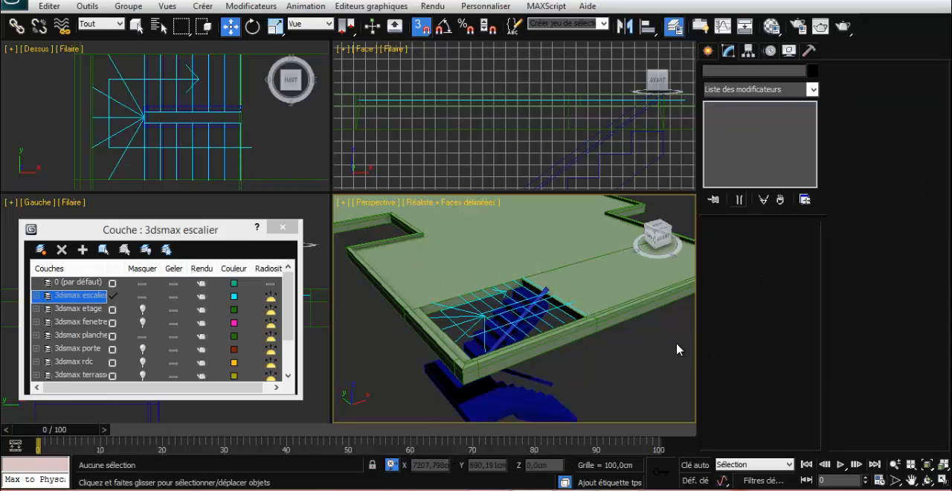
alt+middle_drag(674, 341, 622, 335)
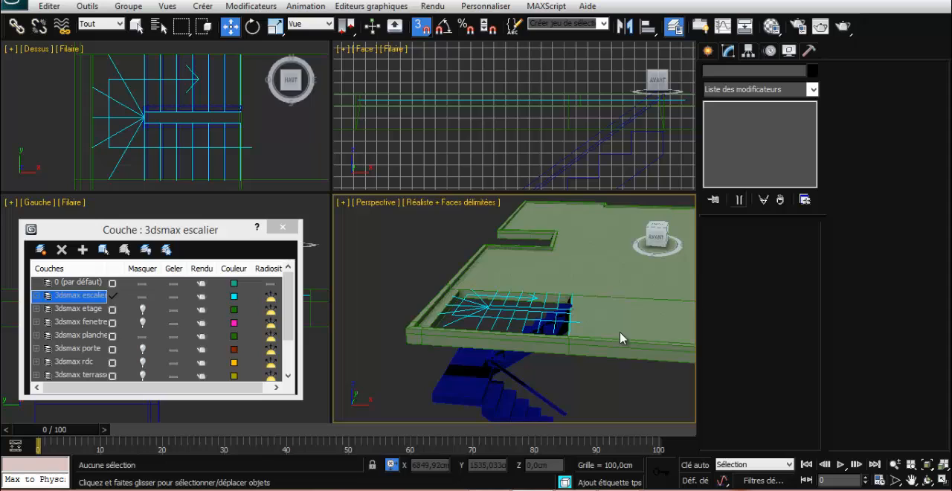
Reselect the staircase and set the handrail offset (Décalage) to 1.5 cm
click(534, 404)
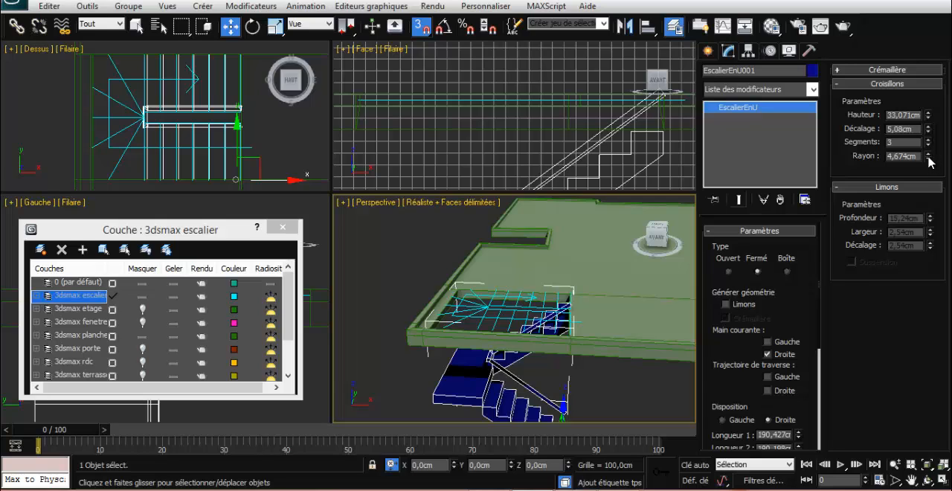
drag(928, 132, 937, 170)
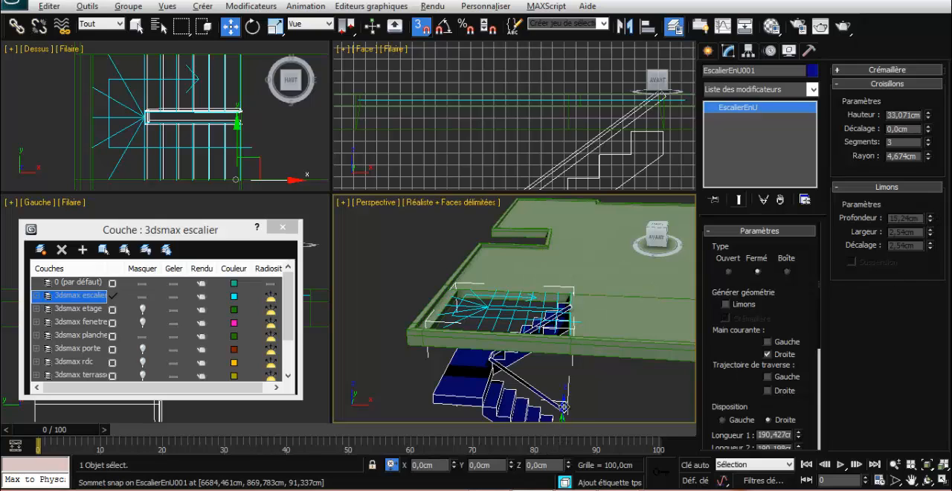
alt+middle_drag(623, 396, 594, 365)
drag(927, 131, 848, 138)
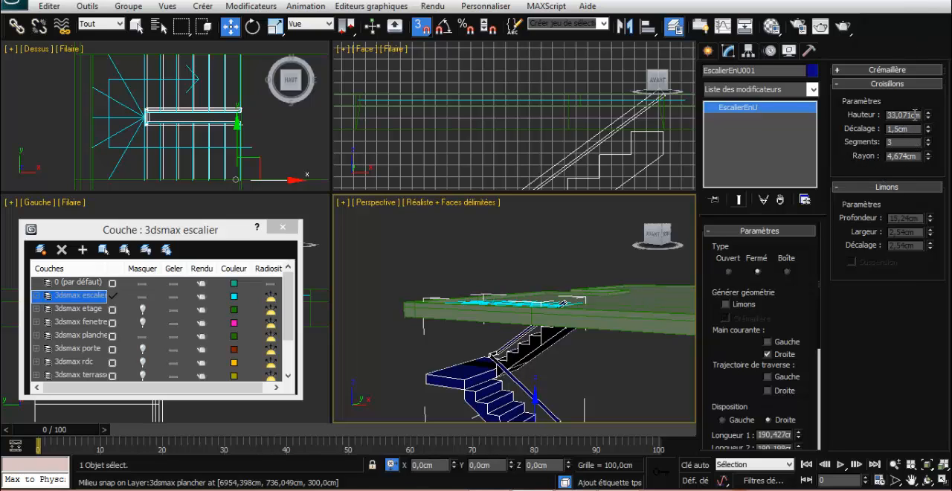
Set the staircase's handrail height (Hauteur) to 50 cm
drag(911, 114, 861, 115)
text(50)
key(Return)
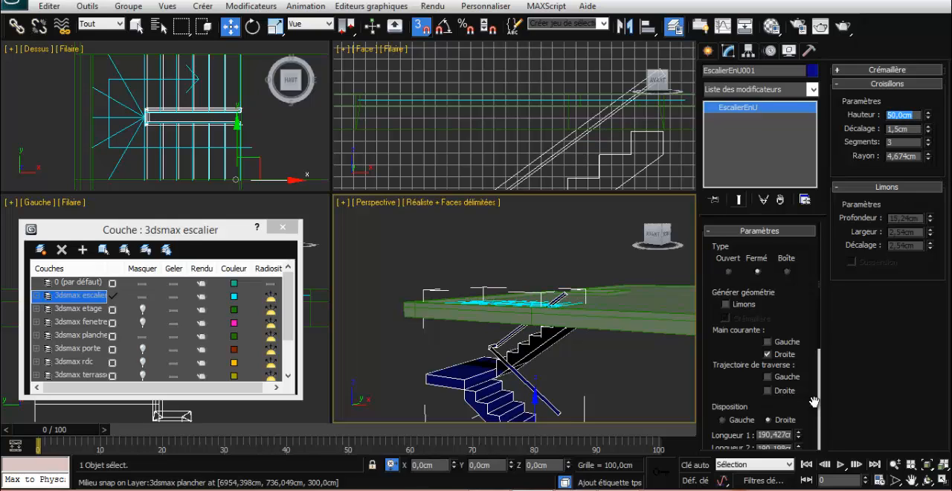
alt+middle_drag(631, 369, 628, 391)
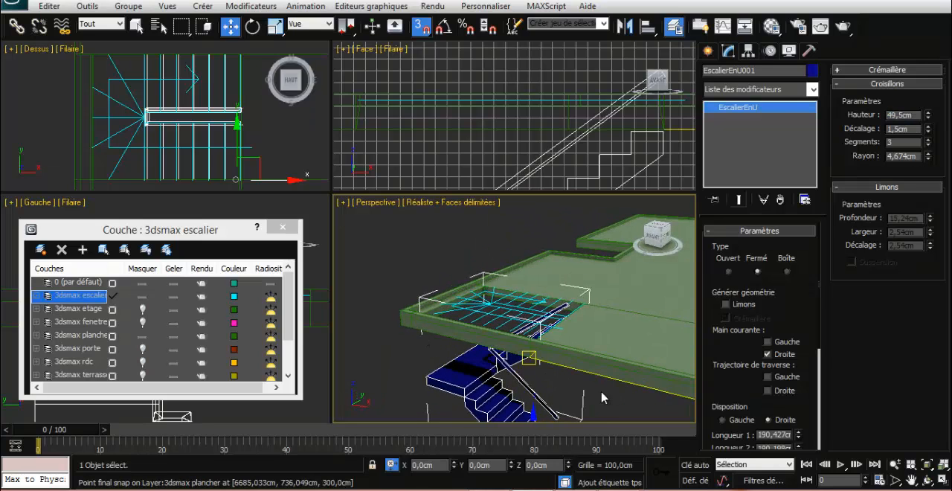
Deselect the staircase and unhide the ground-floor layer 3dsmax rdc
click(629, 391)
scroll(606, 395, down, 4)
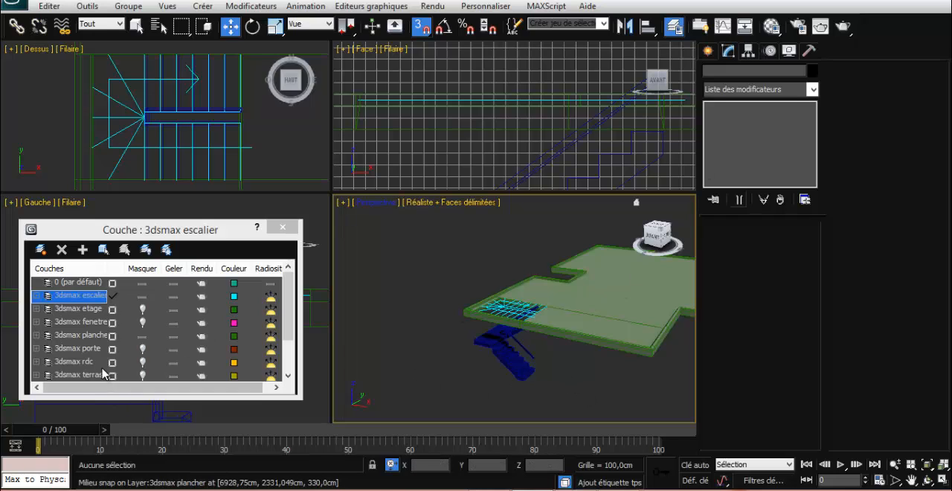
click(142, 361)
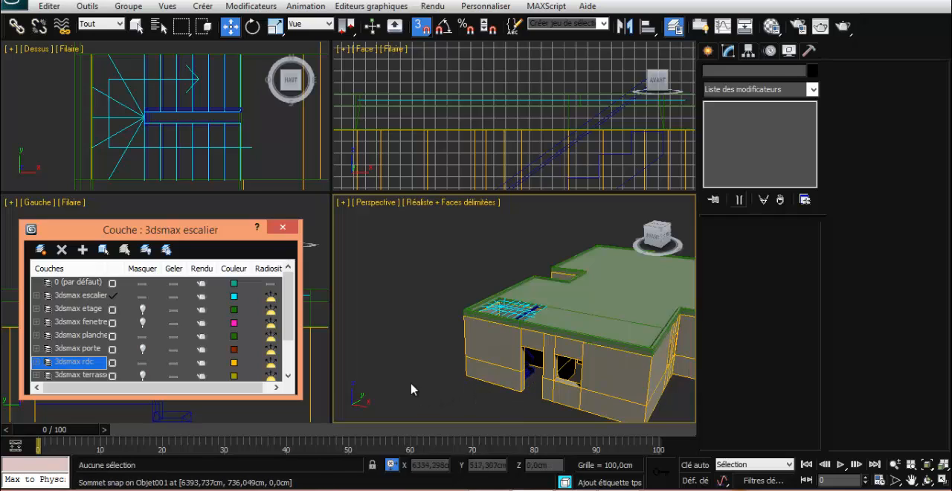
Give the unused material 08 - Default a dusty pink diffuse colour of RGB 177, 126, 126
click(770, 26)
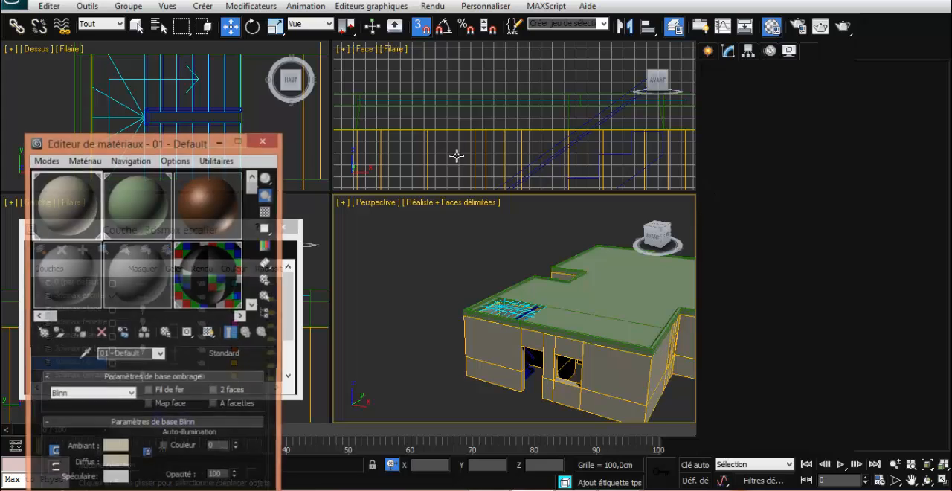
click(130, 283)
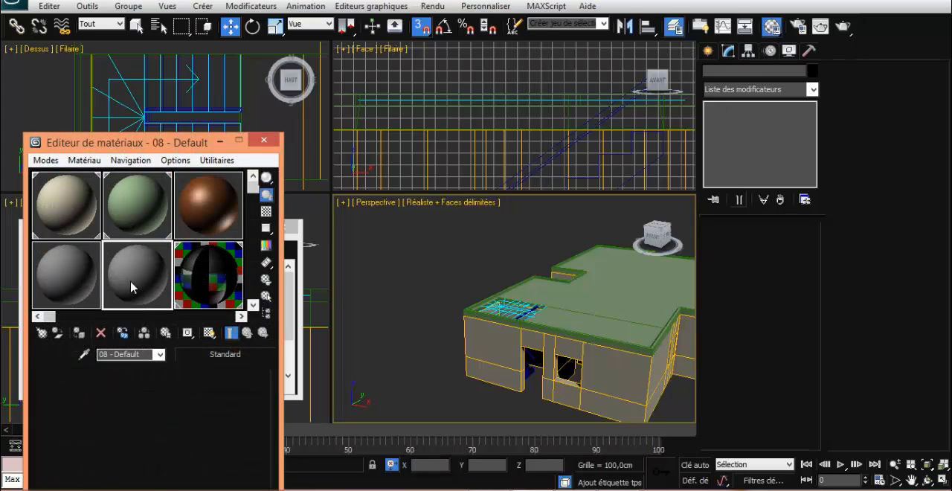
click(114, 463)
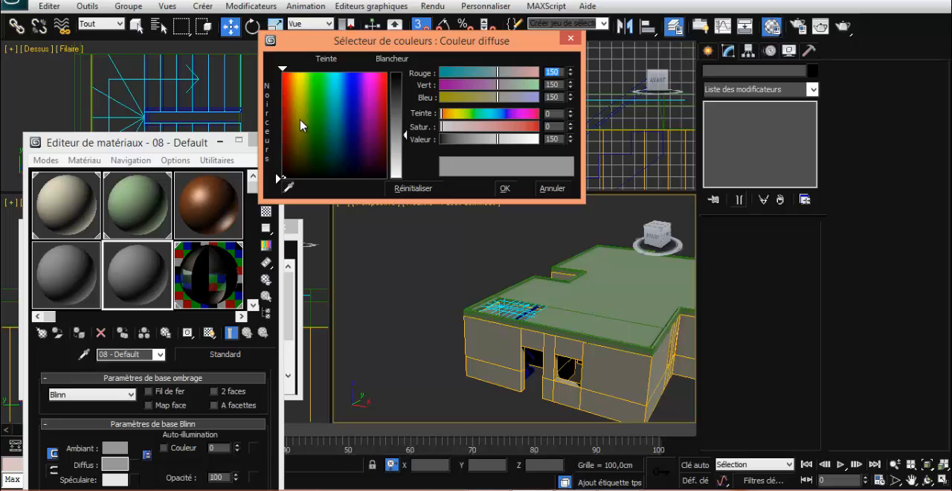
click(483, 127)
click(400, 138)
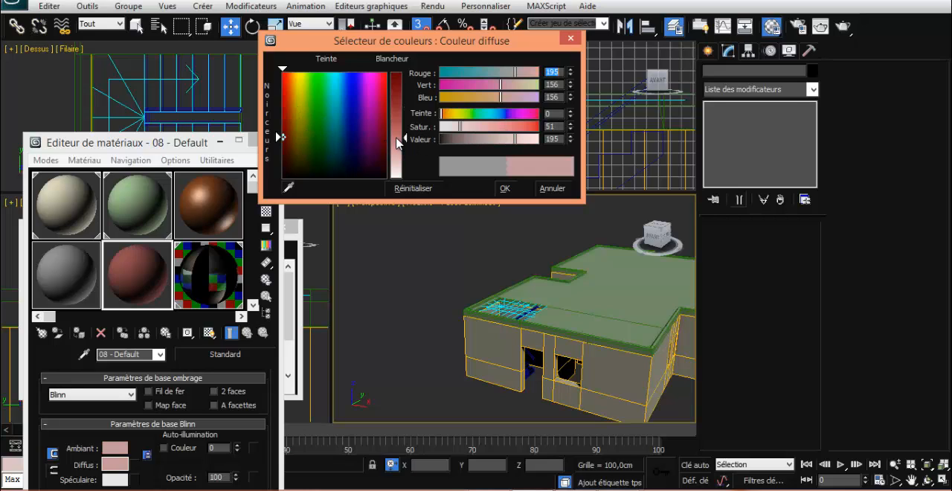
click(406, 127)
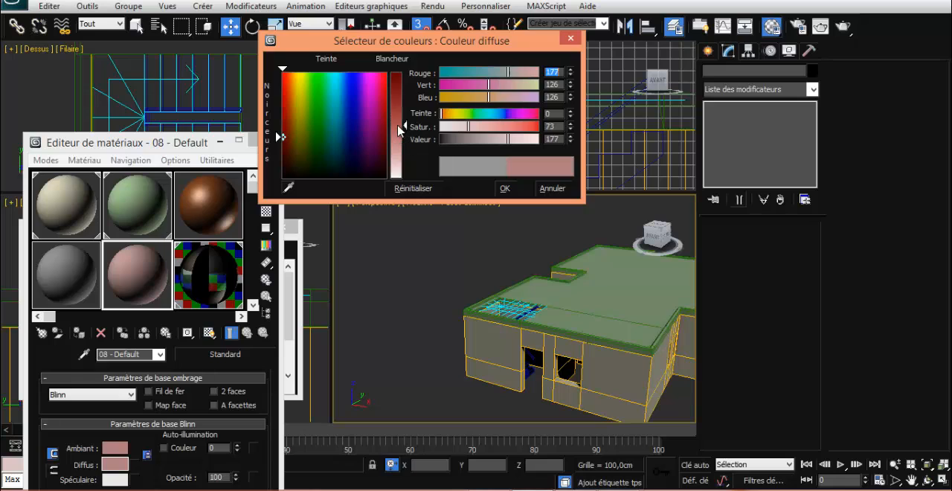
click(505, 188)
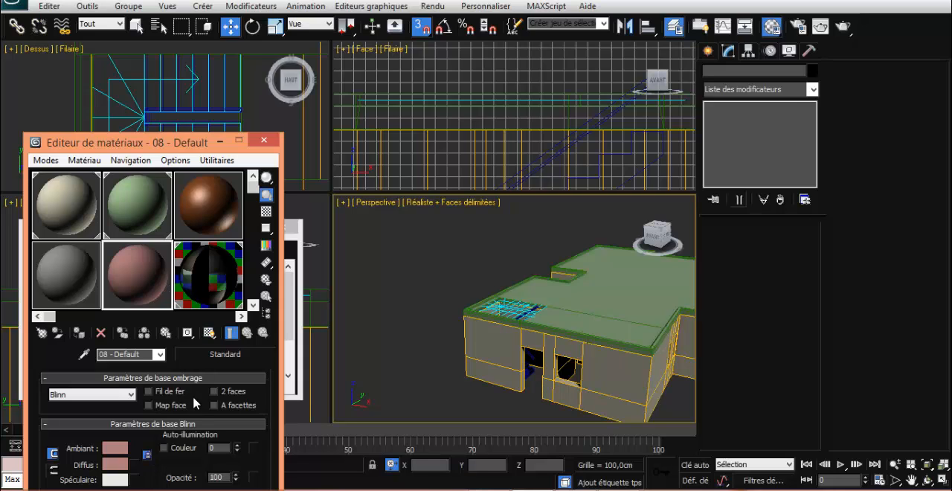
Set the pink material's specular level (Niveau spéculaire) to 44 and apply it to the staircase
drag(205, 142, 214, 64)
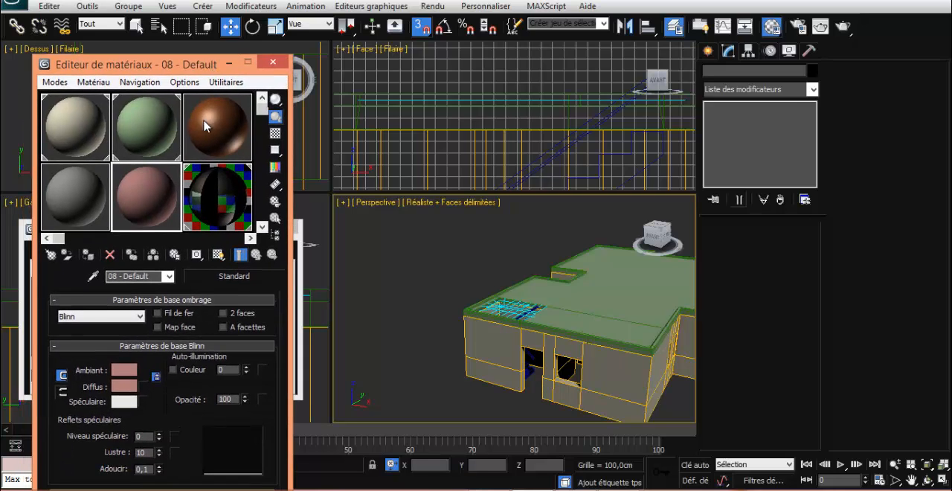
drag(160, 438, 161, 407)
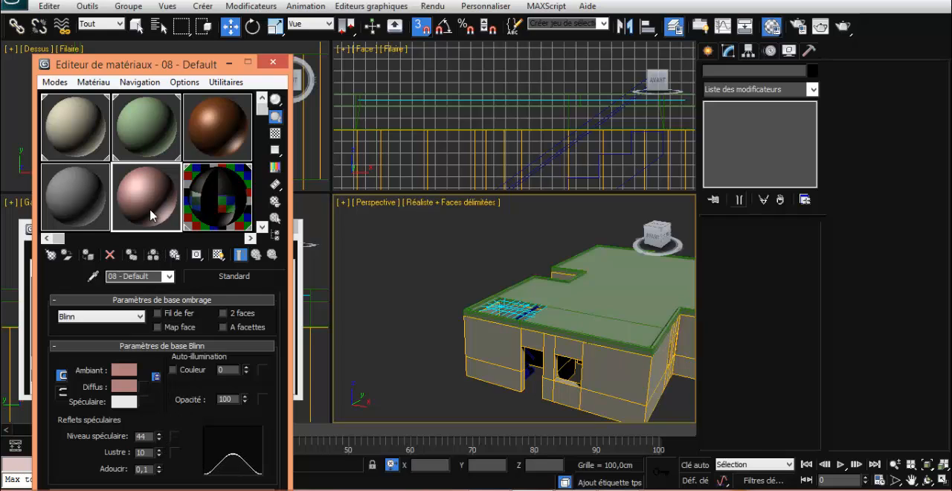
drag(151, 214, 531, 374)
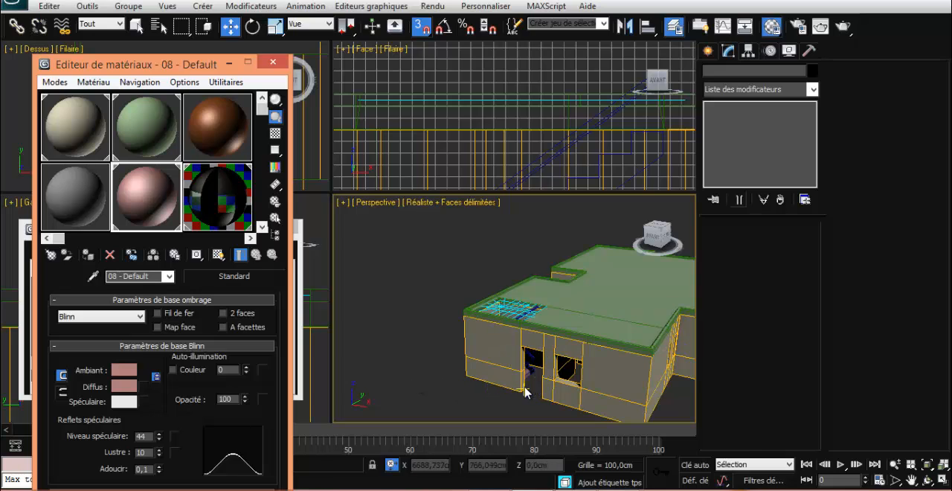
Render the perspective view from two angles above the stairwell to check the staircase
alt+middle_drag(525, 405, 601, 439)
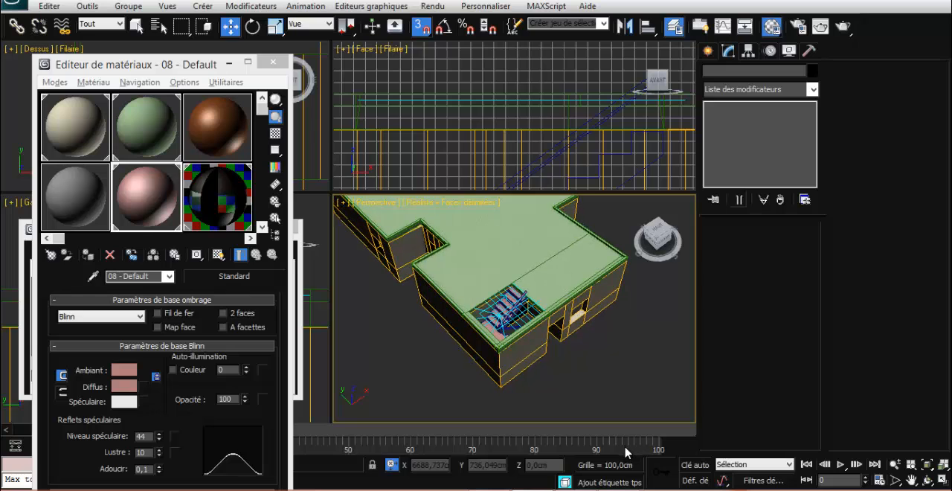
key(shift+q)
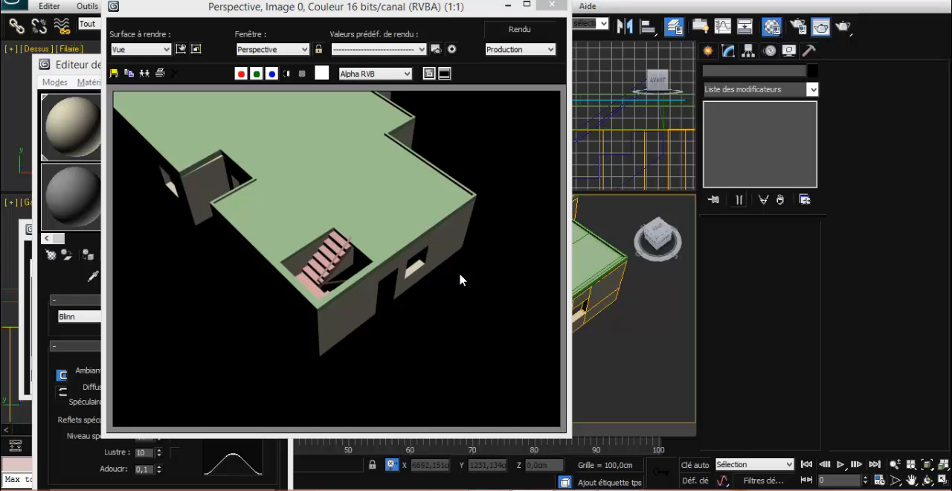
click(550, 6)
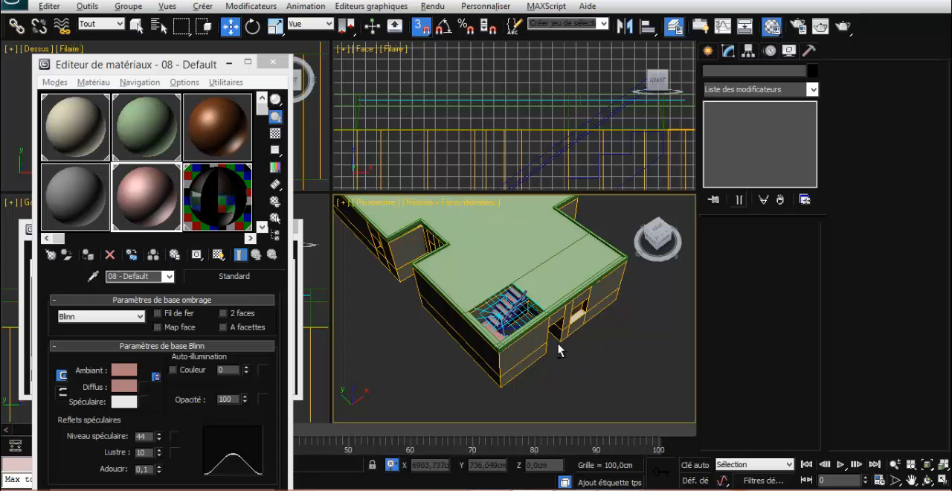
alt+middle_drag(583, 346, 633, 373)
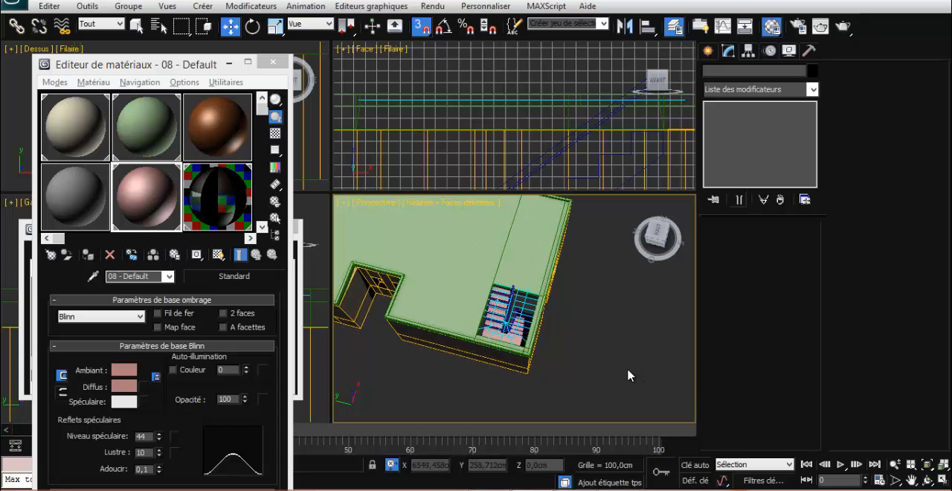
key(shift+q)
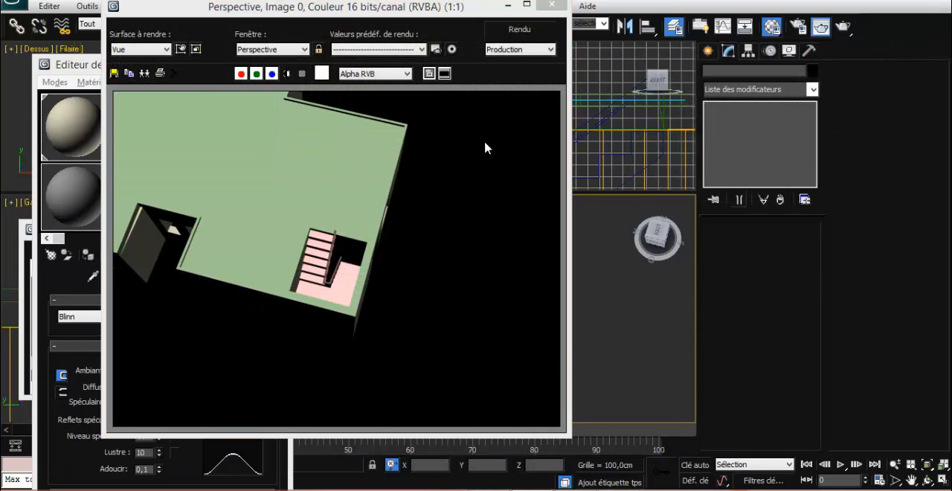
click(551, 4)
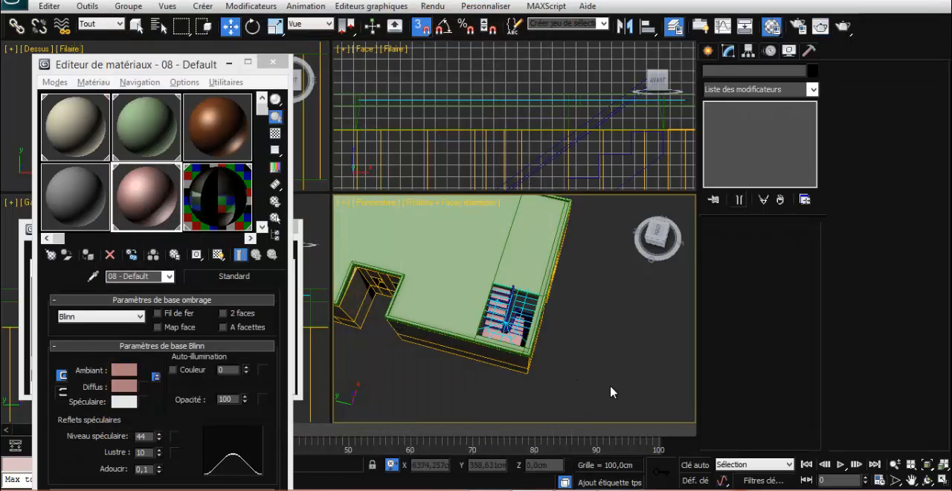
Delete the vertices of the extra staircase plan lying beside the building from the 3dsmax escalier editable spline
alt+middle_drag(613, 383, 449, 330)
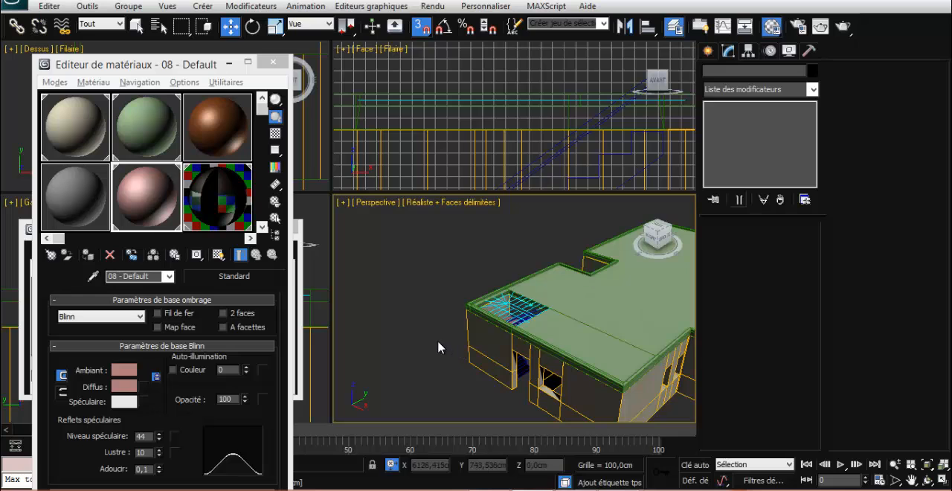
scroll(439, 350, down, 4)
scroll(461, 349, up, 3)
middle_drag(658, 381, 442, 348)
scroll(458, 349, down, 5)
scroll(498, 362, up, 2)
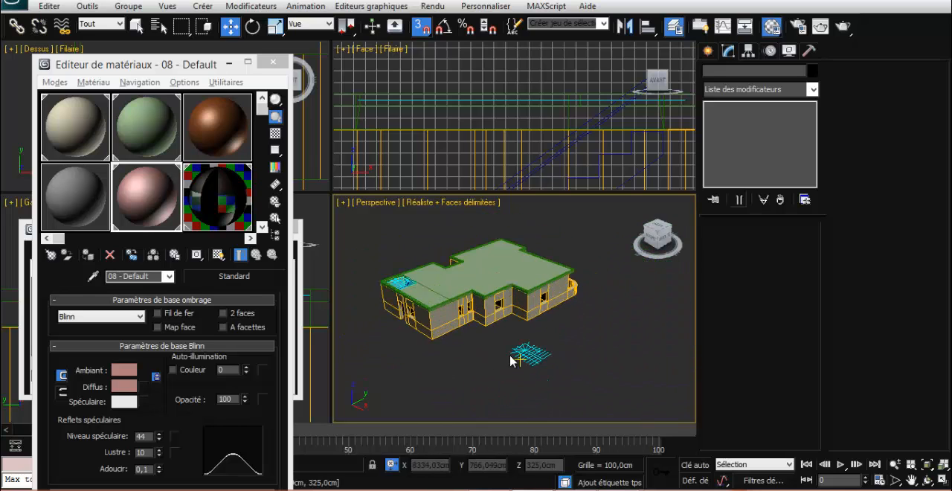
drag(558, 378, 489, 340)
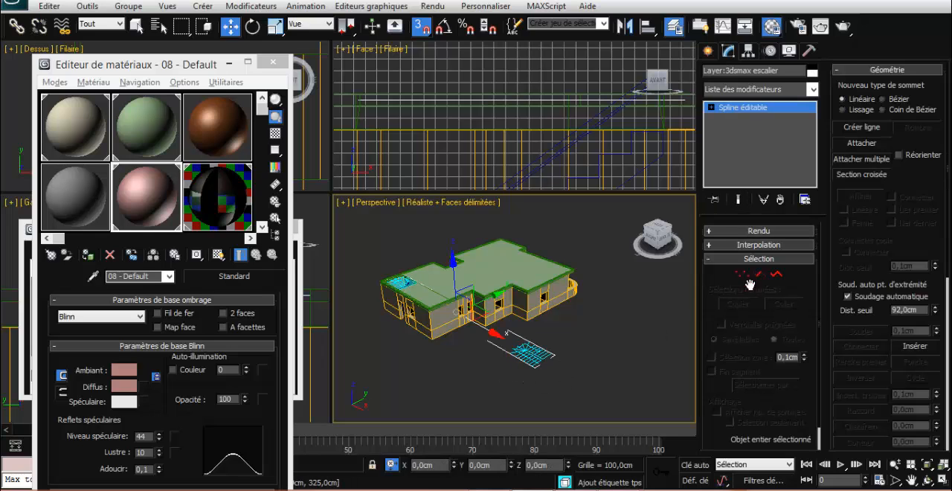
click(776, 273)
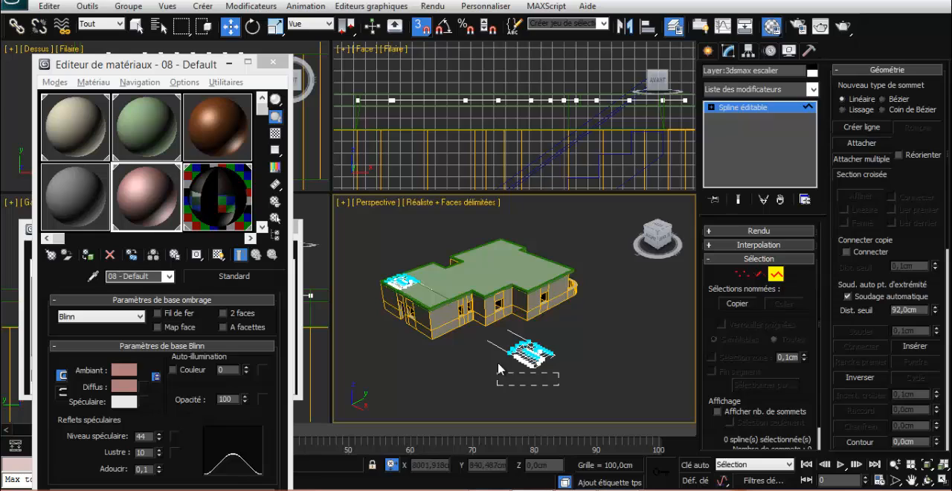
drag(497, 344, 497, 344)
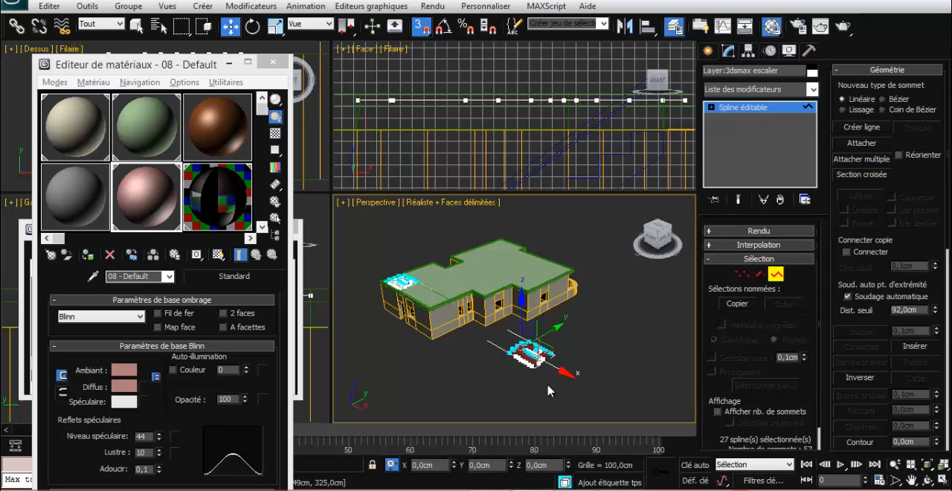
click(740, 273)
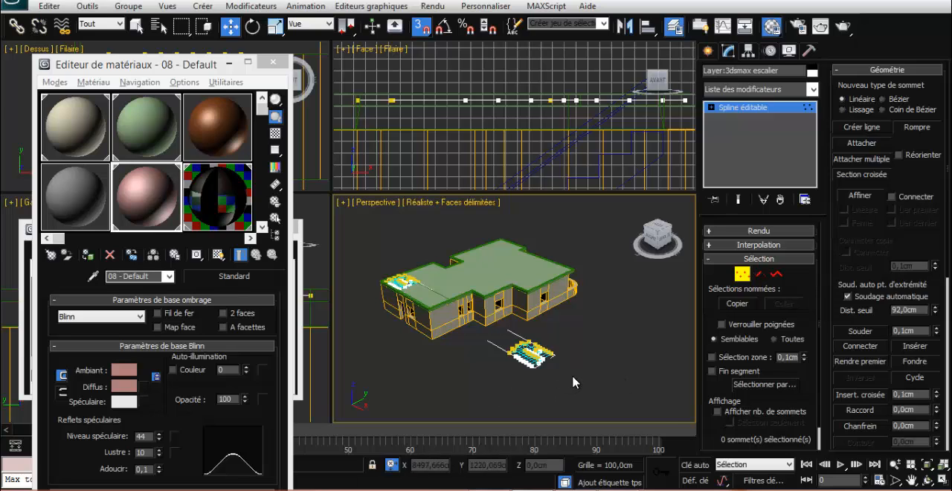
drag(496, 354, 497, 355)
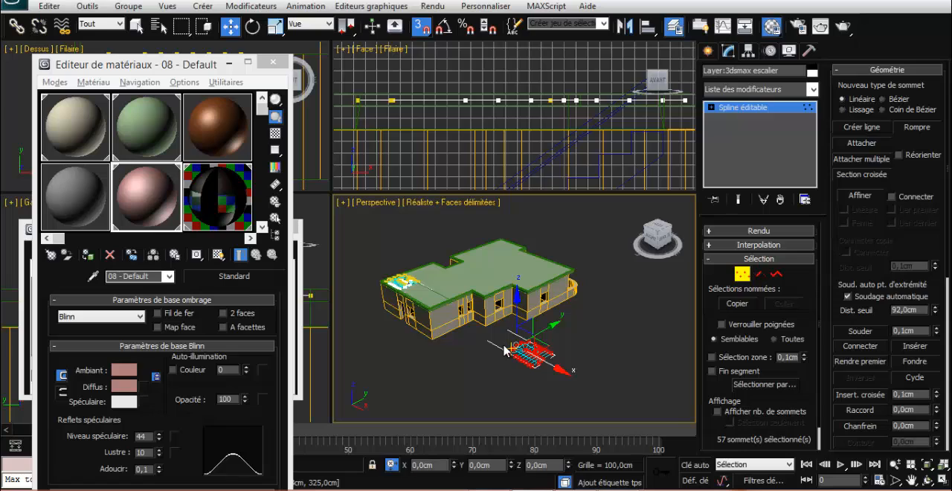
click(507, 350)
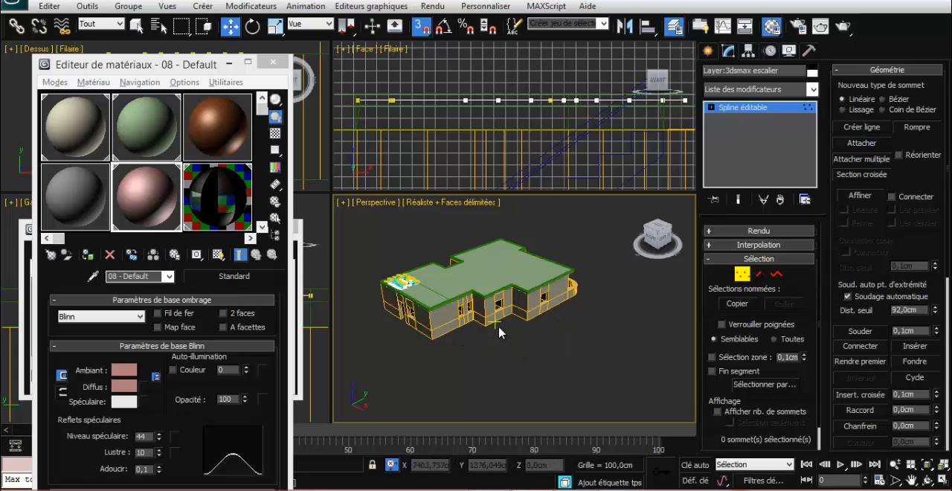
scroll(498, 341, down, 2)
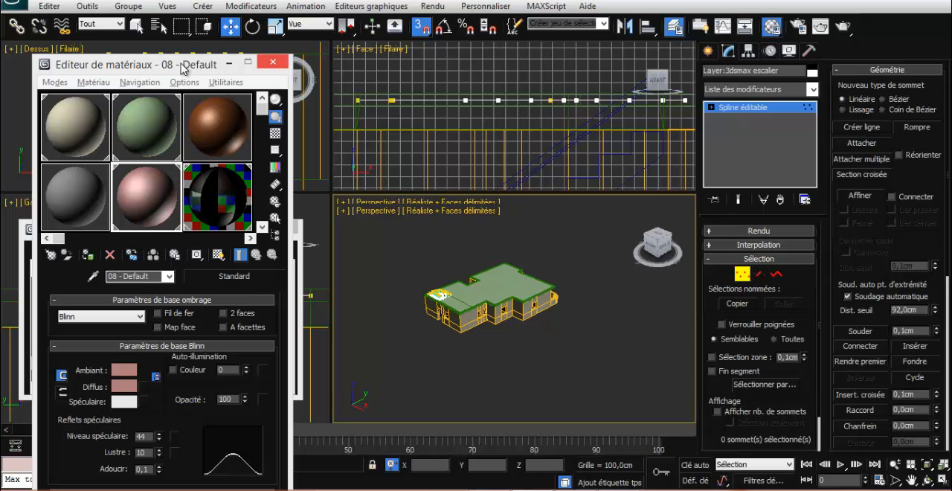
Close the material editor and unhide the layers 3dsmax etage, fenetre, porte and terrasse
drag(186, 69, 459, 69)
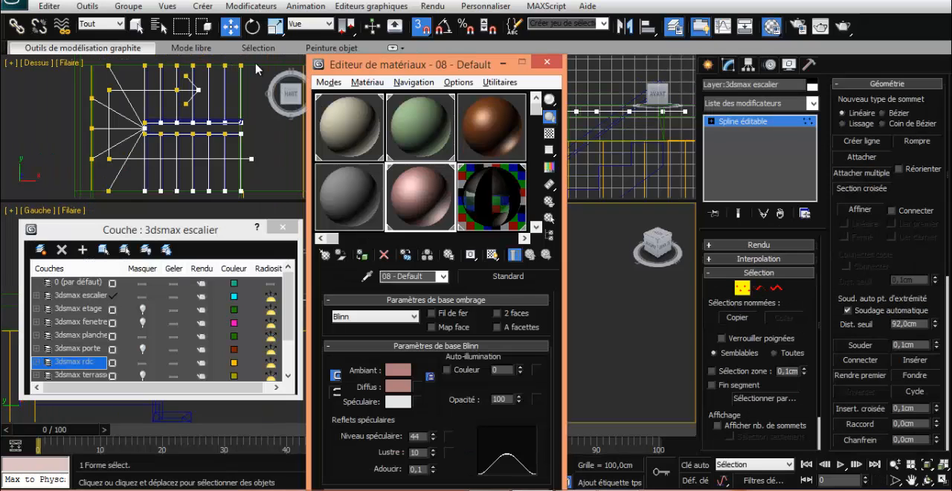
click(546, 64)
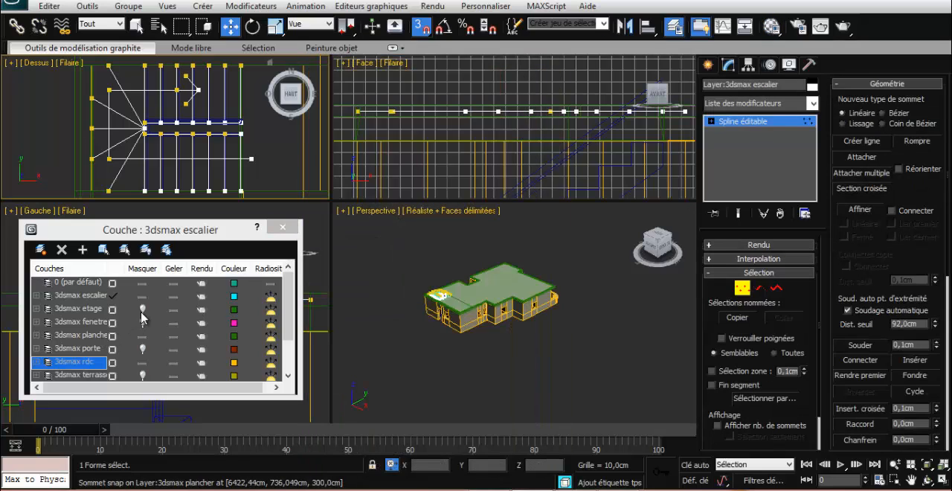
click(143, 318)
click(142, 311)
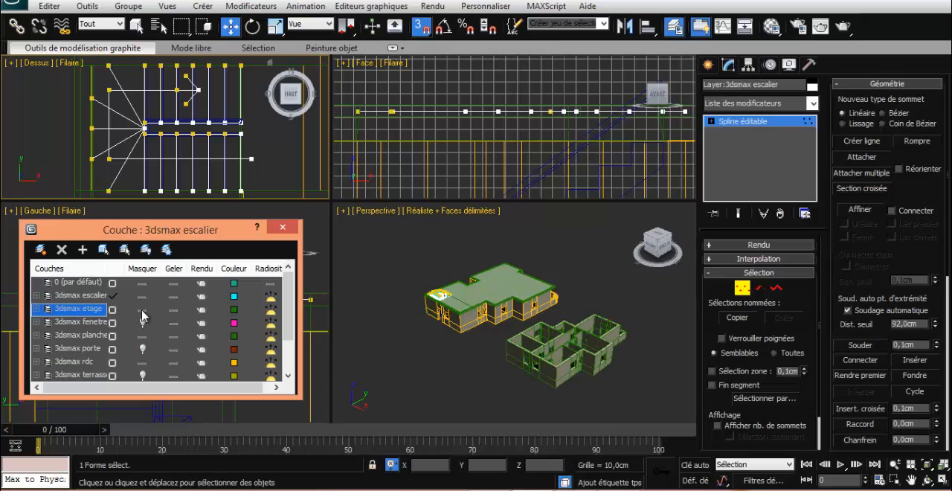
click(143, 322)
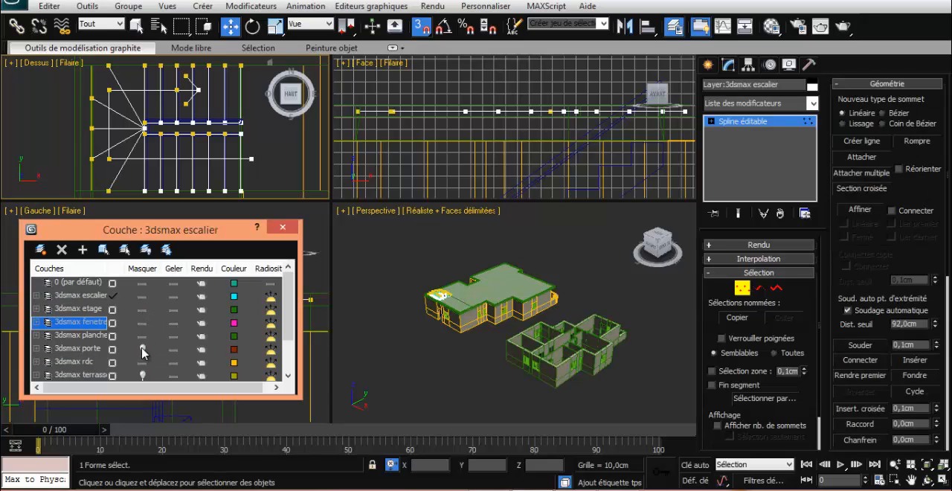
click(143, 348)
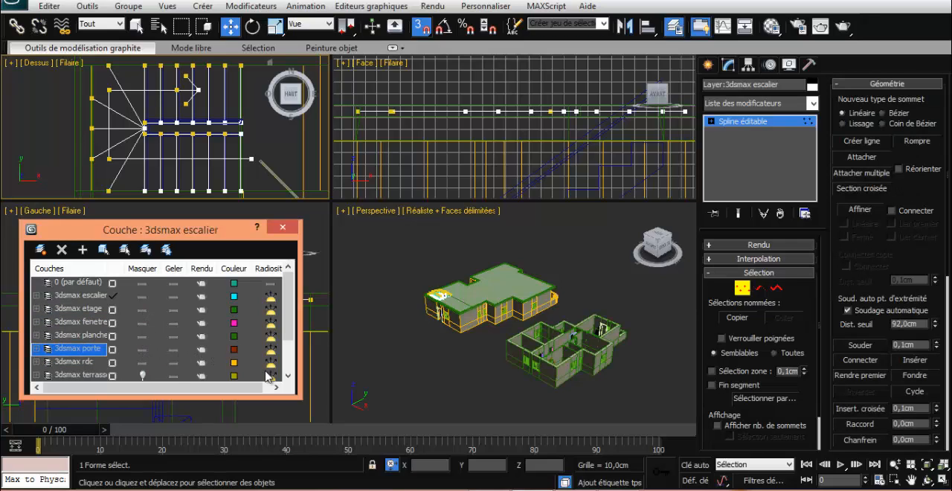
click(143, 374)
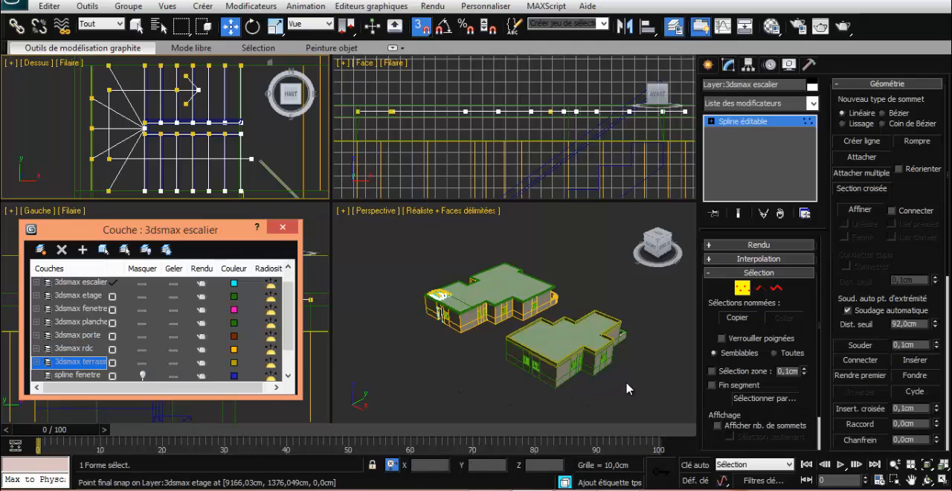
Leave vertex editing, select all the upper-floor objects, and move them with vertex snapping onto the matching corner of the ground floor
alt+middle_drag(625, 395, 617, 364)
drag(553, 350, 539, 247)
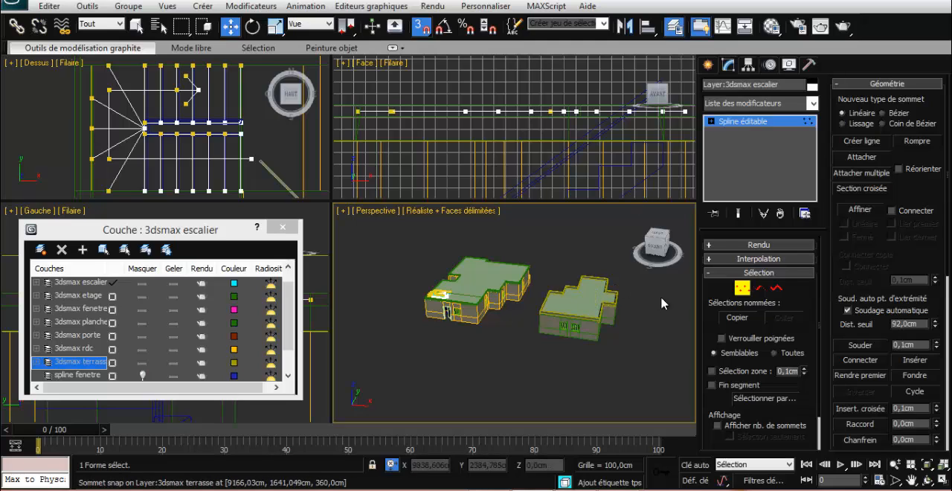
click(742, 288)
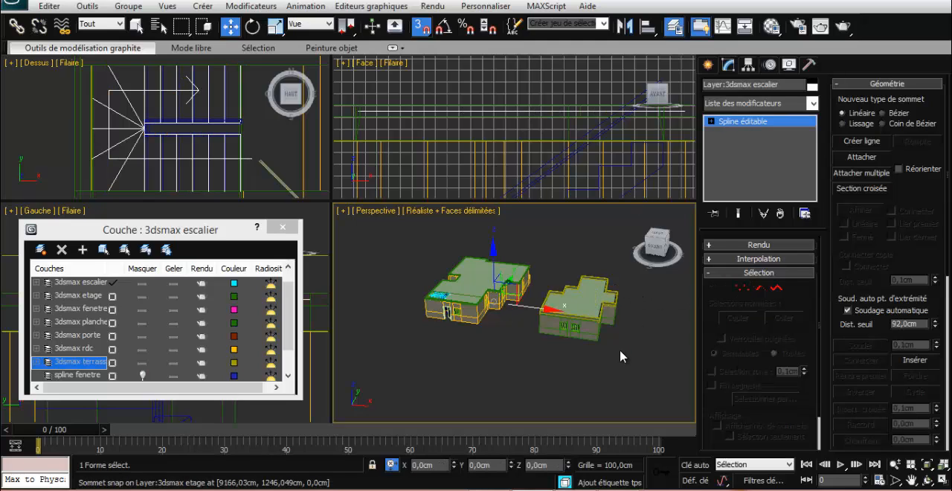
drag(547, 273, 535, 247)
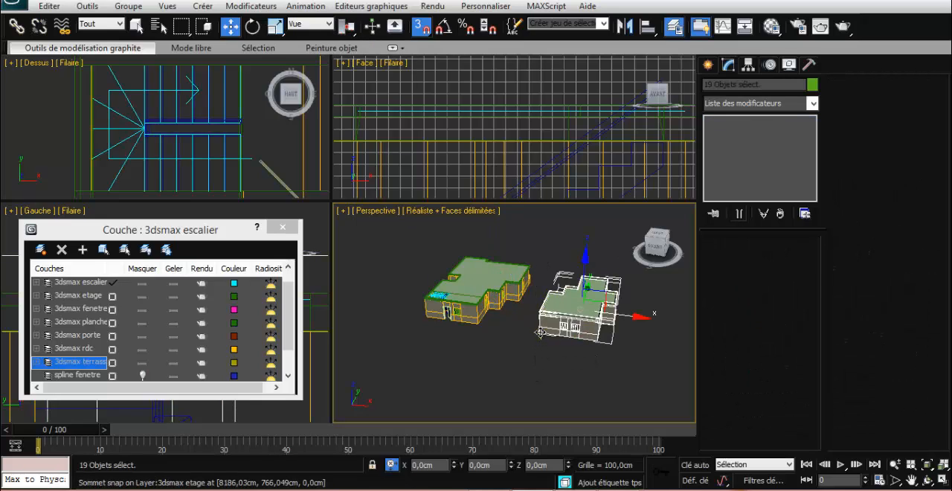
drag(538, 332, 424, 294)
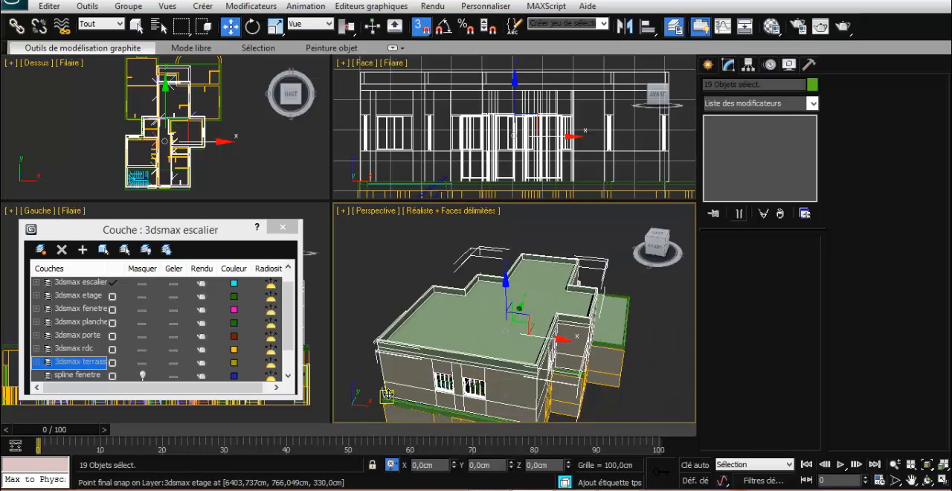
drag(386, 396, 379, 399)
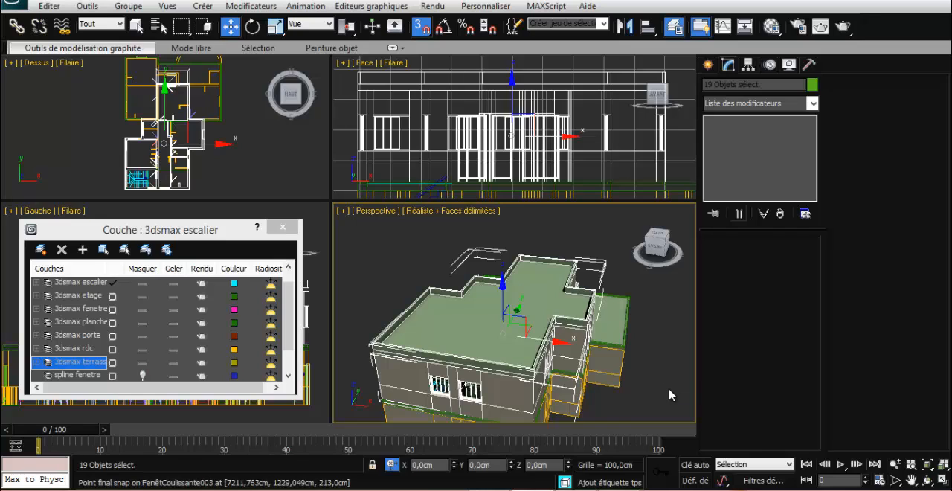
Inspect the assembled two-storey house from several sides and render the perspective view of its long facade
scroll(668, 394, down, 3)
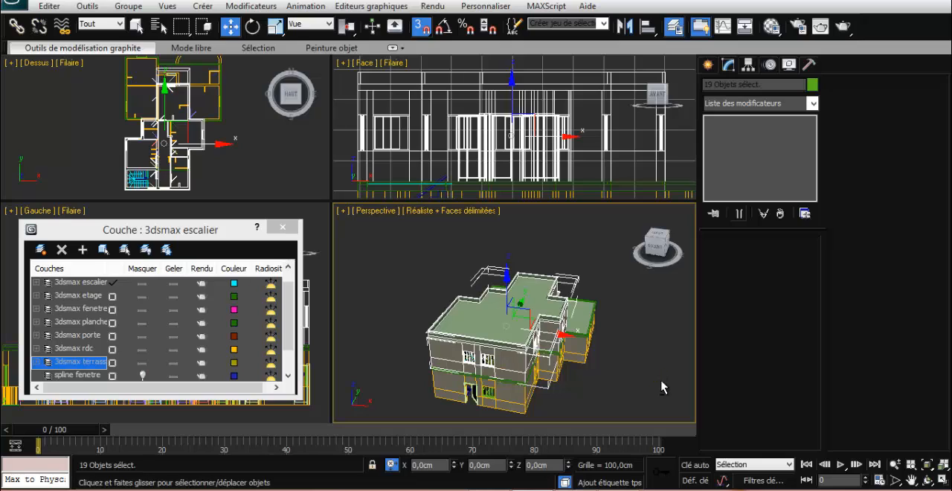
alt+middle_drag(661, 387, 456, 388)
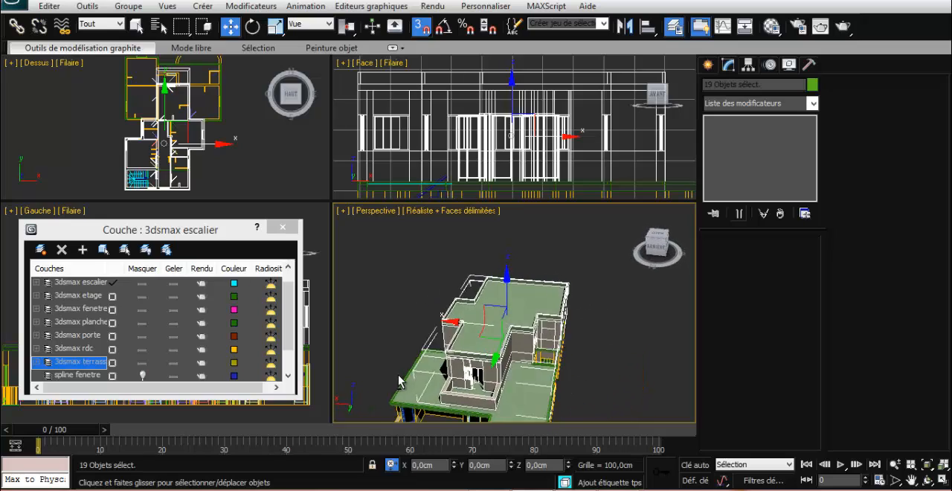
alt+middle_drag(399, 381, 335, 343)
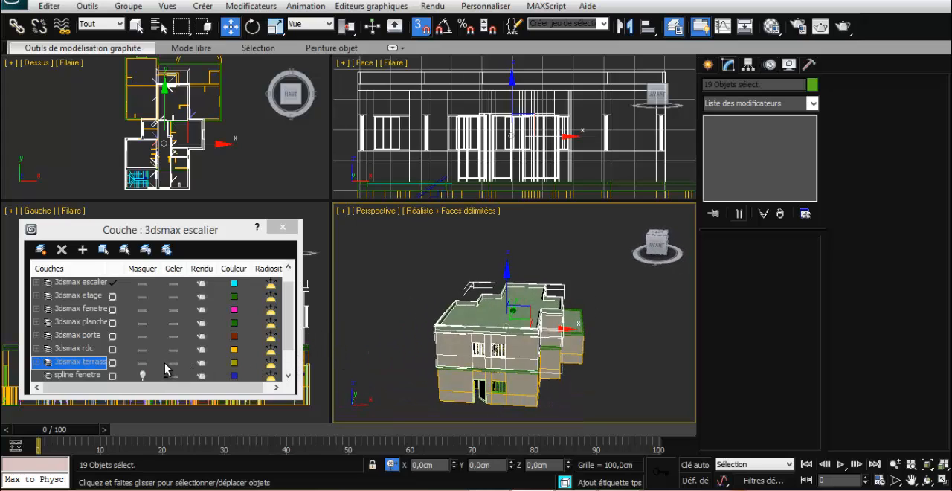
alt+middle_drag(151, 349, 270, 366)
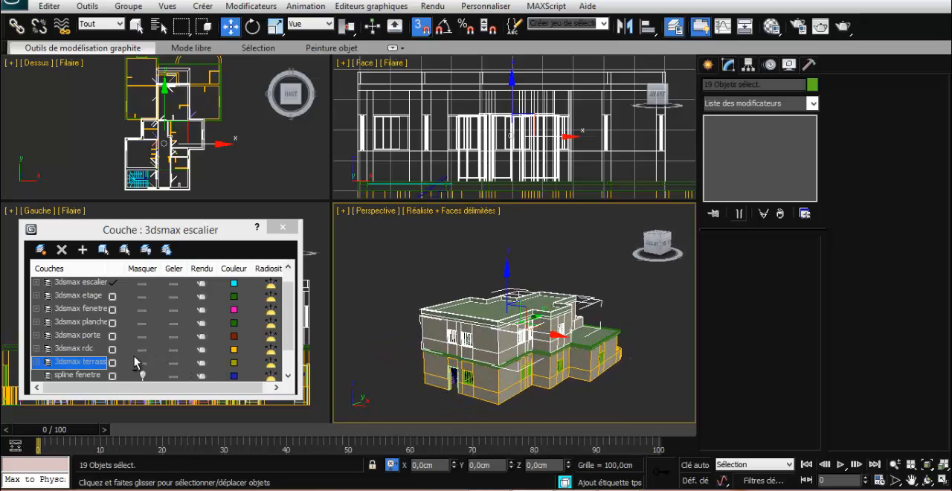
alt+middle_drag(130, 363, 123, 366)
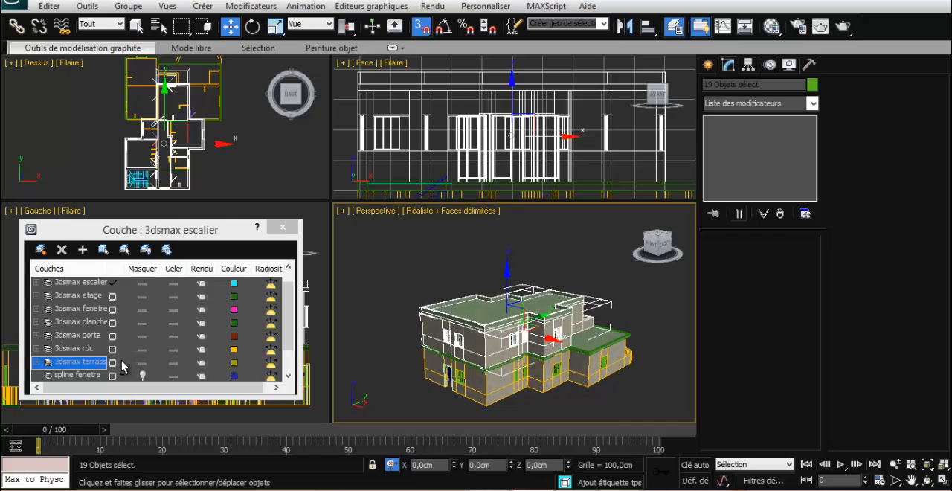
scroll(534, 383, up, 3)
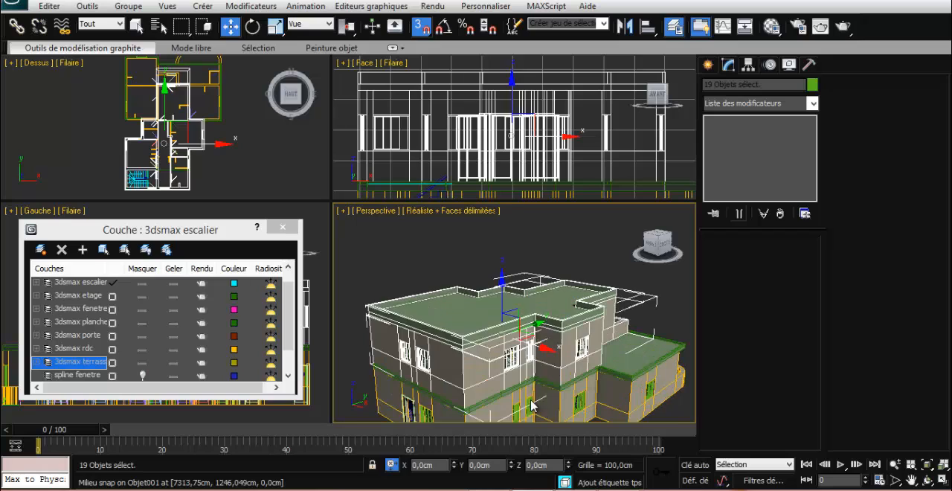
alt+middle_drag(534, 397, 558, 389)
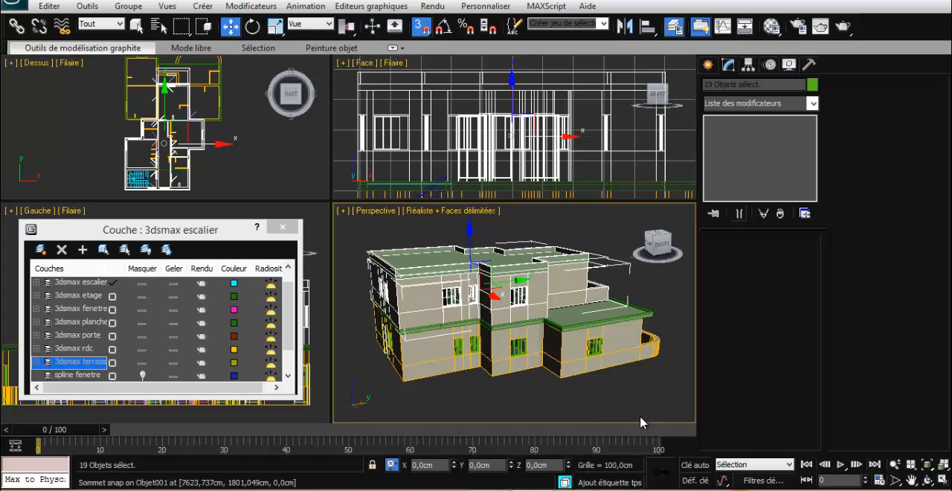
key(shift+q)
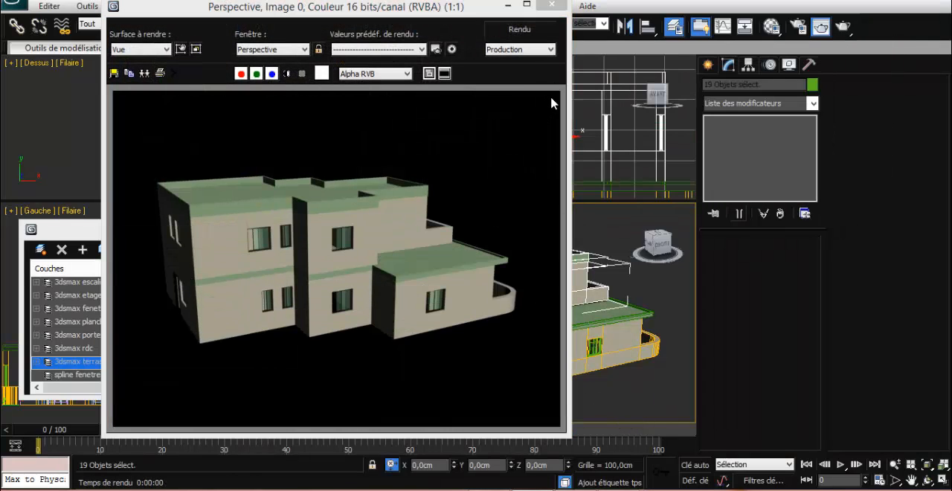
click(549, 7)
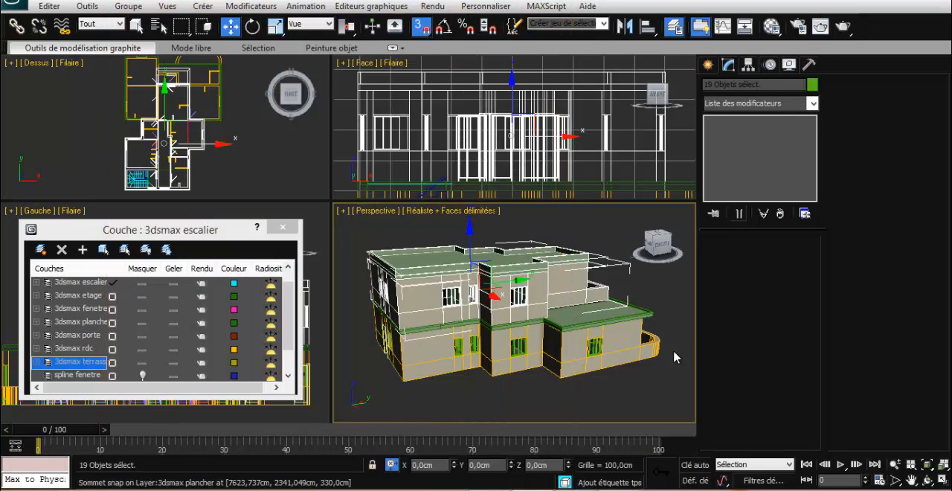
Make 3dsmax plancher the current layer and create a ground Plan primitive of about 2015 × 3716 cm beside the house
click(709, 64)
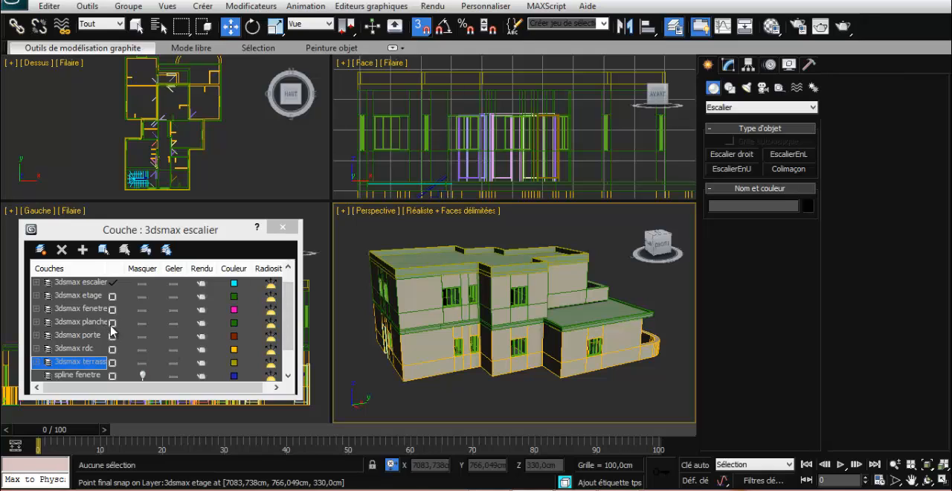
click(111, 324)
click(112, 323)
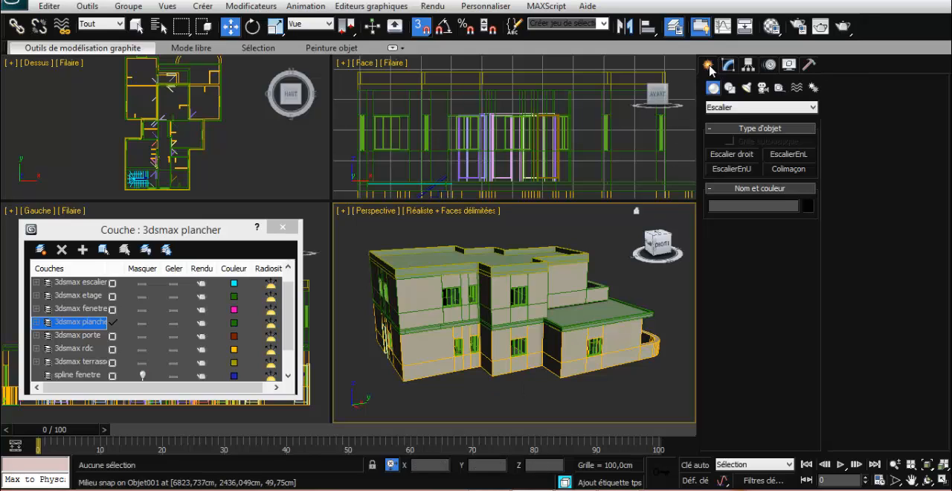
click(732, 108)
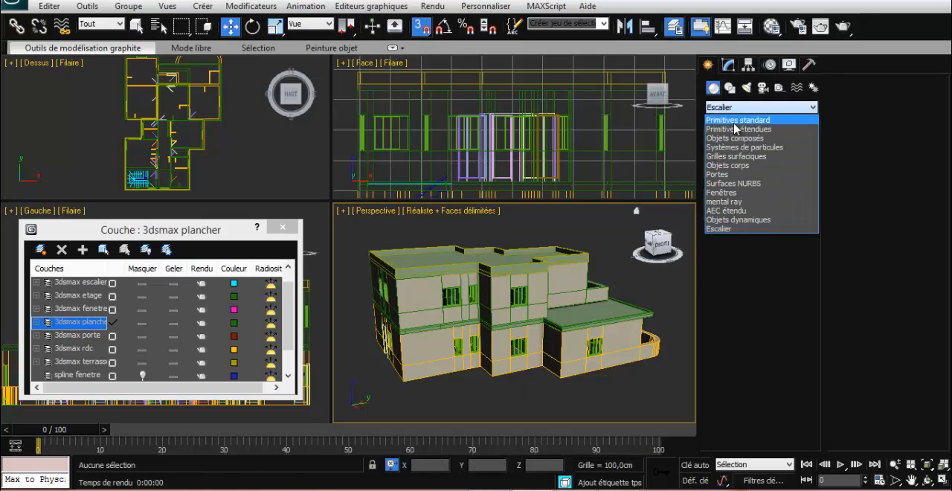
click(736, 122)
click(787, 213)
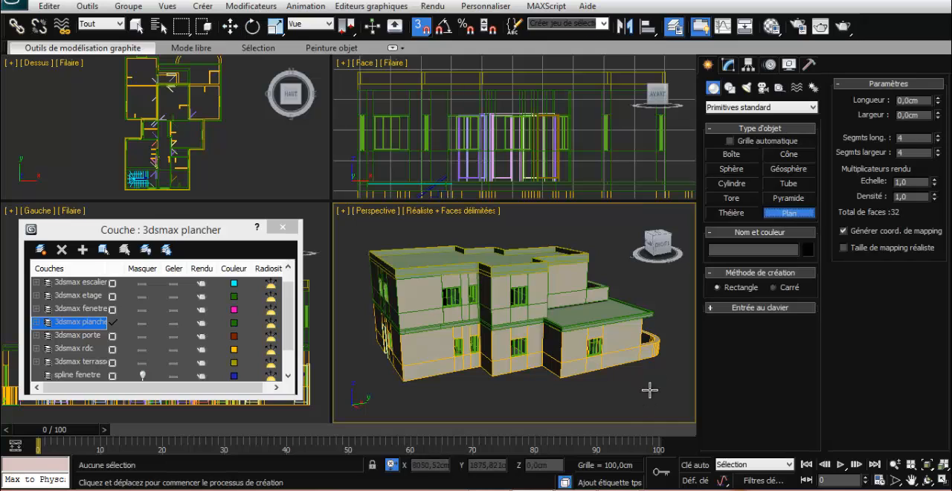
drag(421, 389, 336, 303)
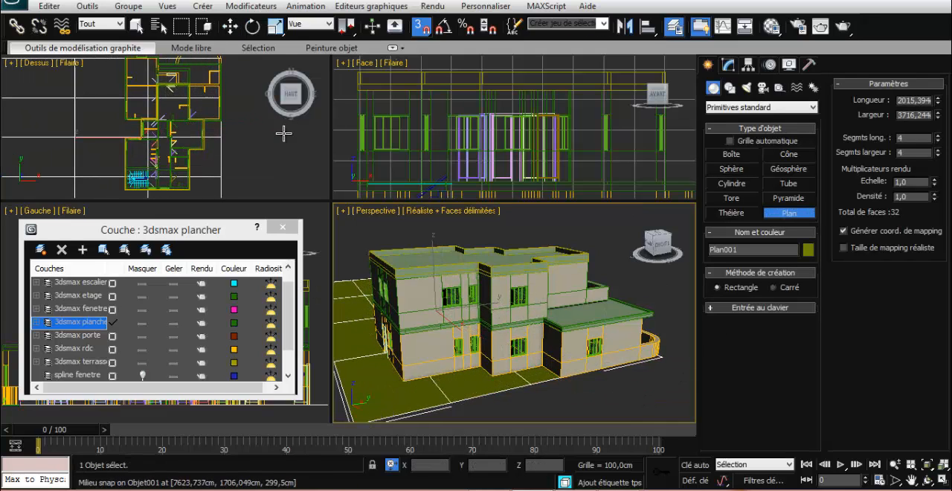
Move the ground plane in the top view so the house sits roughly at its centre, with snapping turned off, and deselect it
right_click(264, 153)
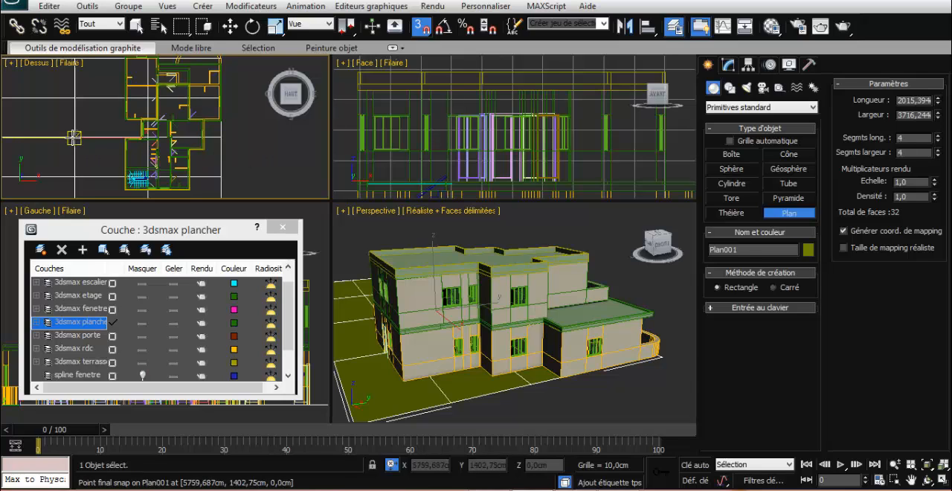
key(w)
drag(74, 138, 141, 138)
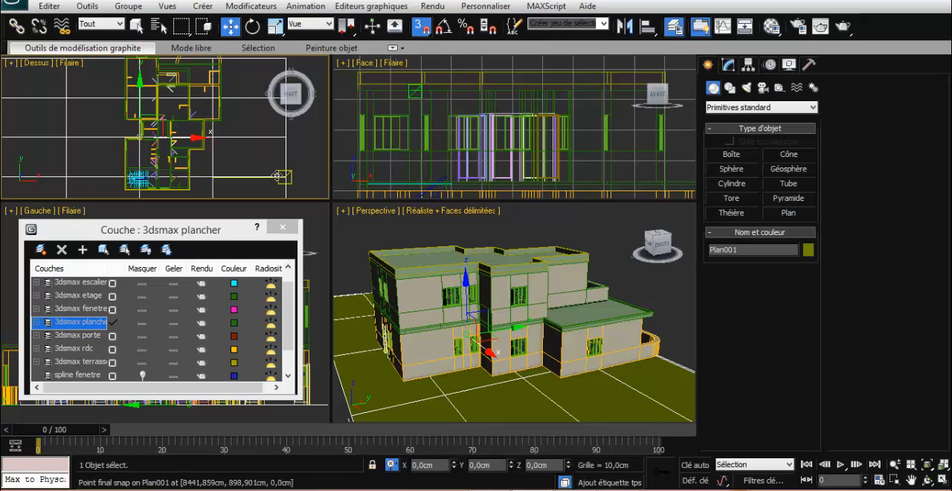
key(ctrl+shift+z)
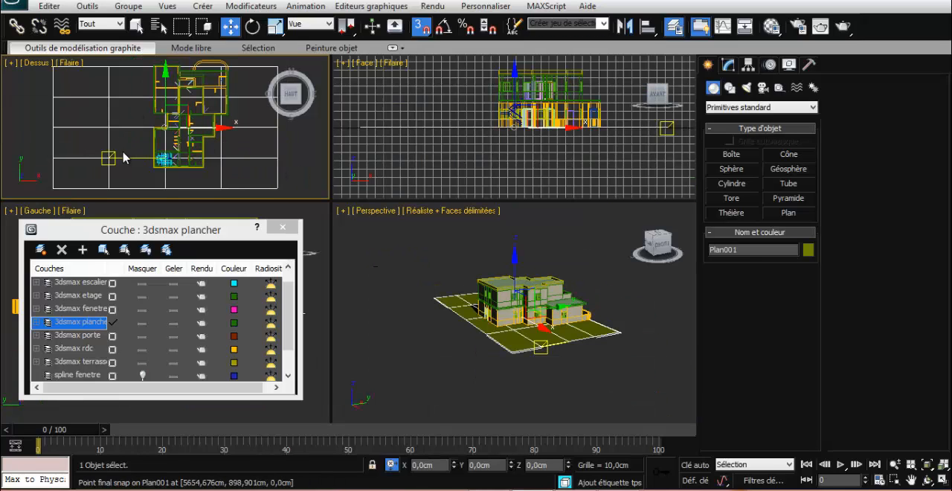
middle_drag(109, 159, 111, 157)
drag(125, 179, 74, 178)
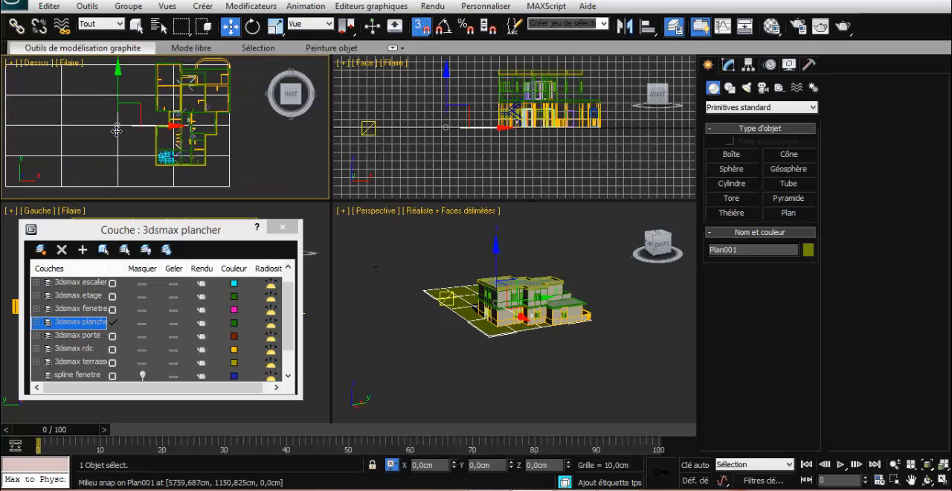
drag(137, 104, 207, 94)
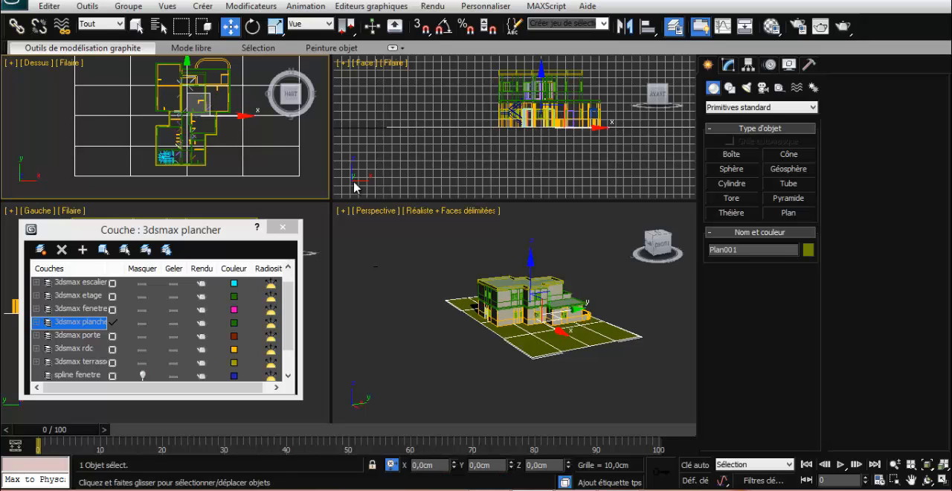
click(485, 363)
Create a Lumière du jour system over the house, accepting the recommended exposure control, with an orbital scale of about 698 cm
drag(659, 251, 598, 262)
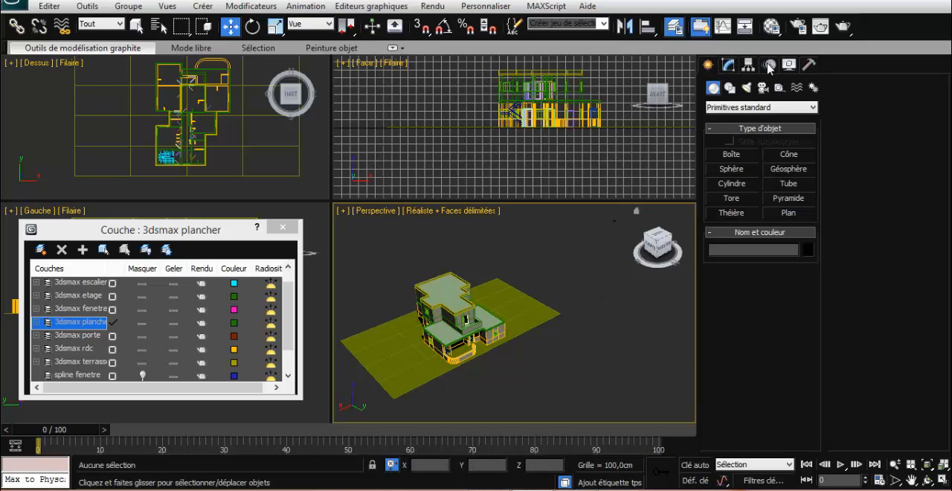
click(813, 90)
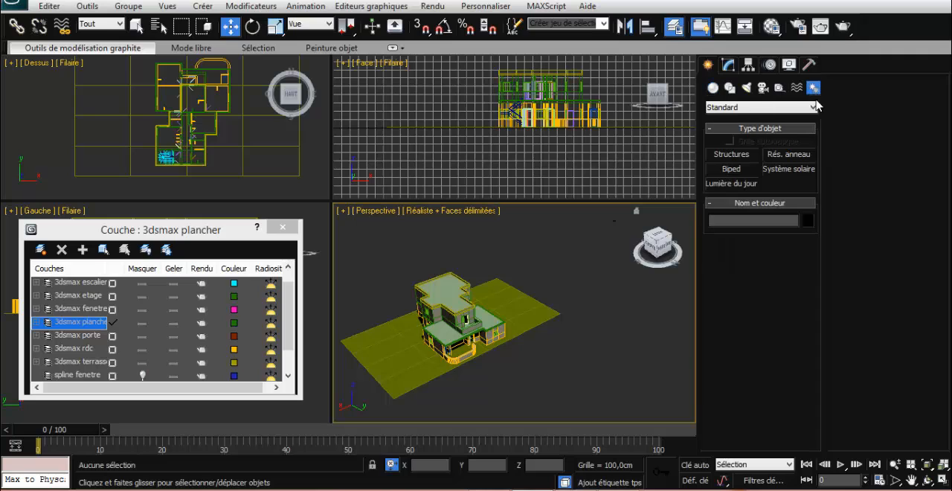
click(750, 188)
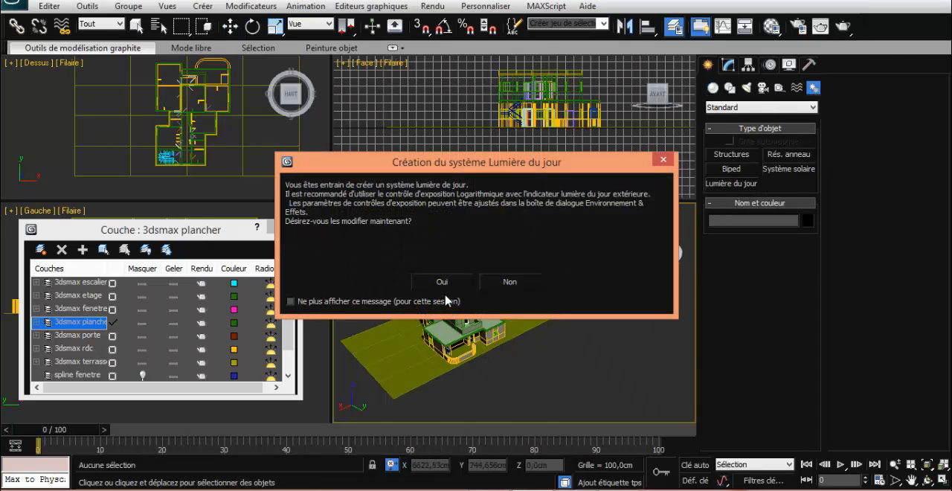
click(443, 281)
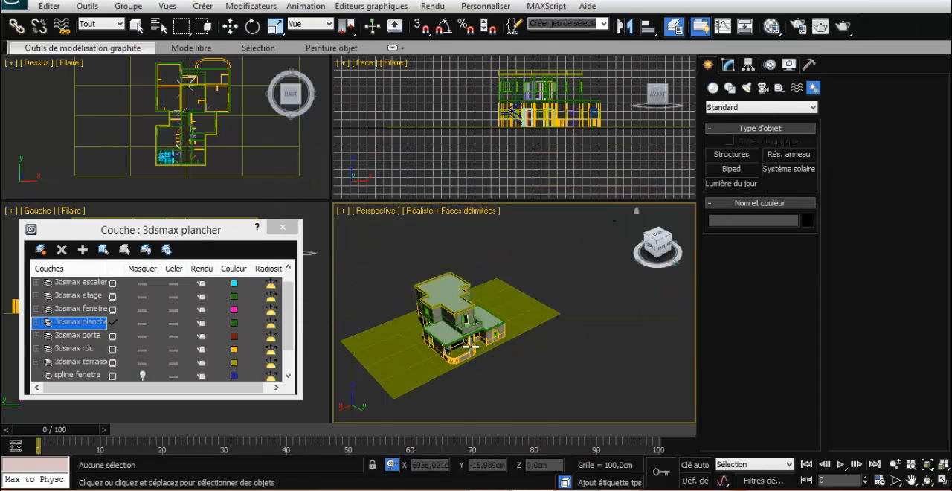
drag(448, 339, 470, 345)
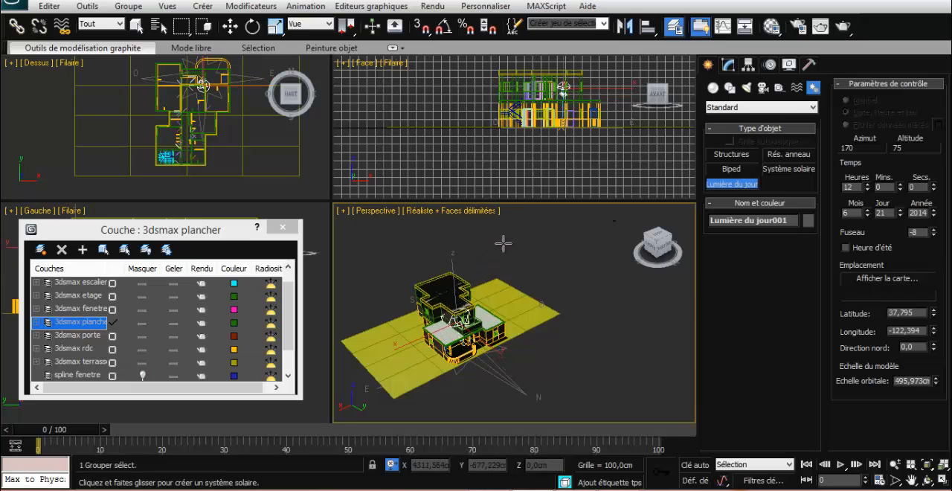
click(608, 243)
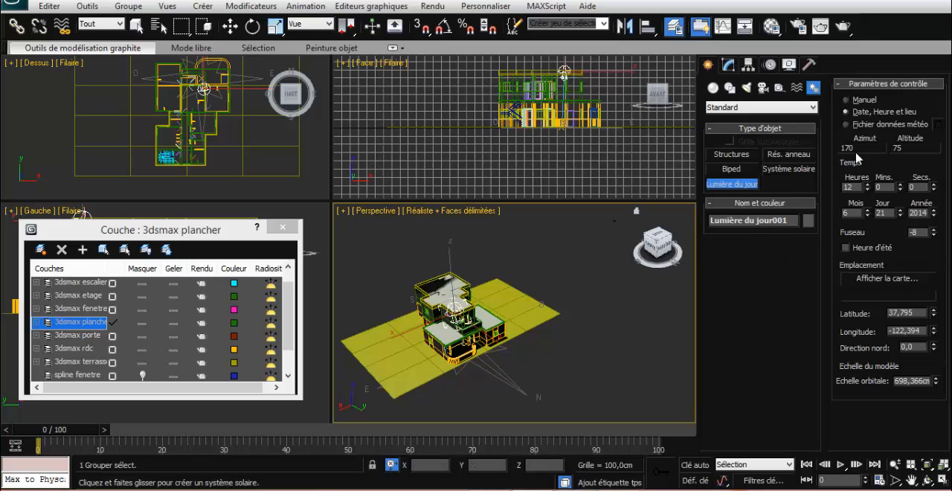
Set the daylight position control to Manuel, then raise the sun above the roof and shift it toward the house's north-west corner
click(860, 104)
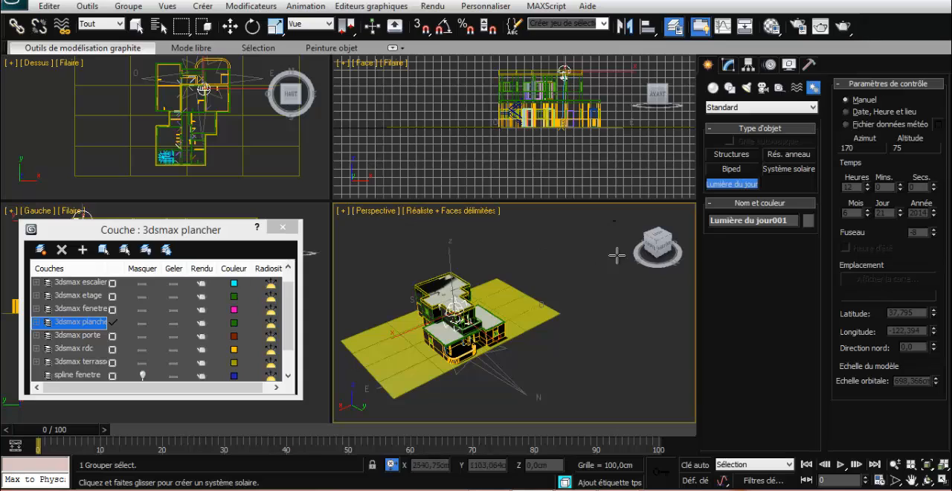
key(w)
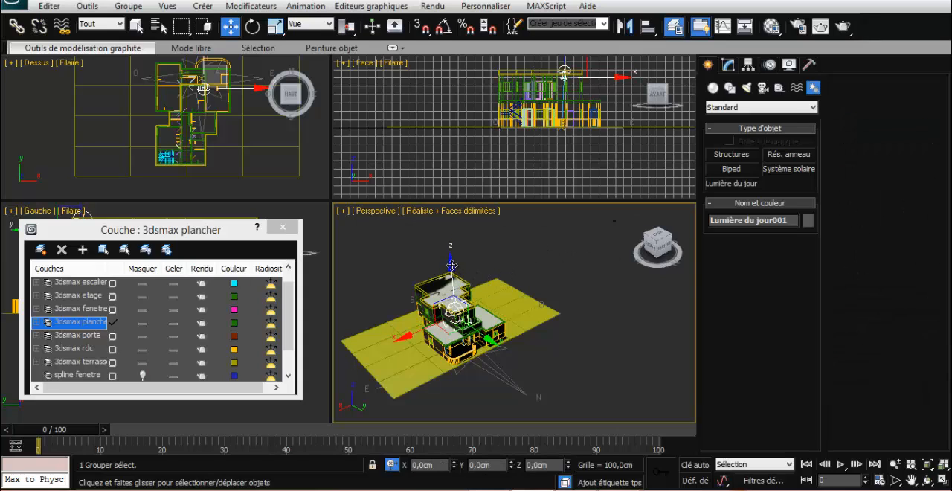
mouse_move(452, 265)
mouse_down()
mouse_move(430, 291)
mouse_move(413, 291)
mouse_move(426, 283)
mouse_up()
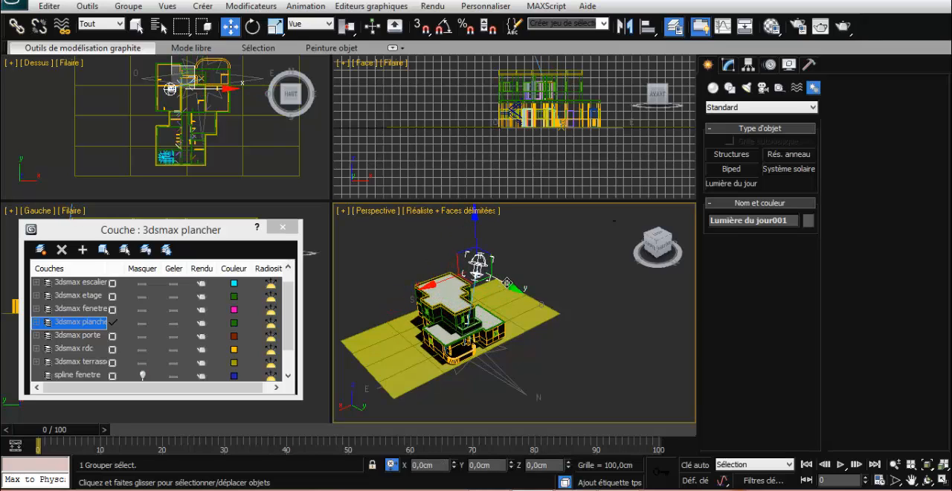
drag(508, 284, 521, 292)
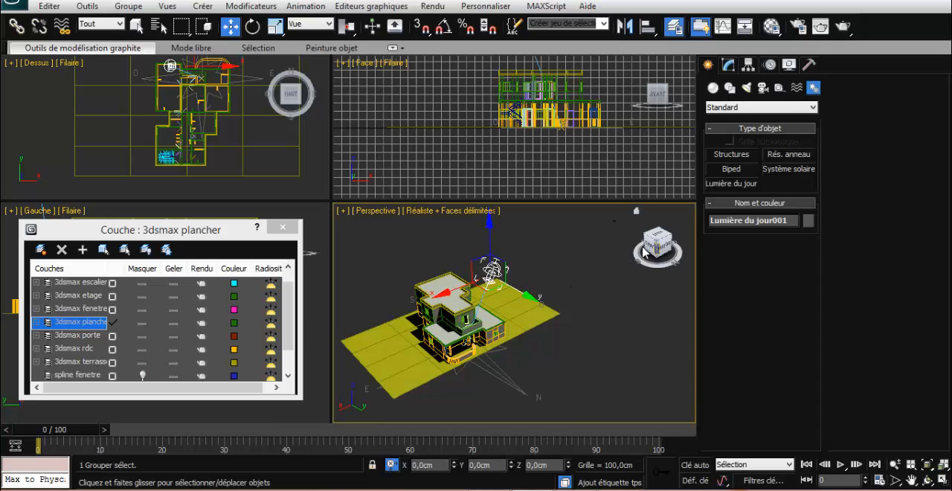
mouse_move(644, 253)
mouse_down()
mouse_move(645, 239)
mouse_move(655, 245)
mouse_up()
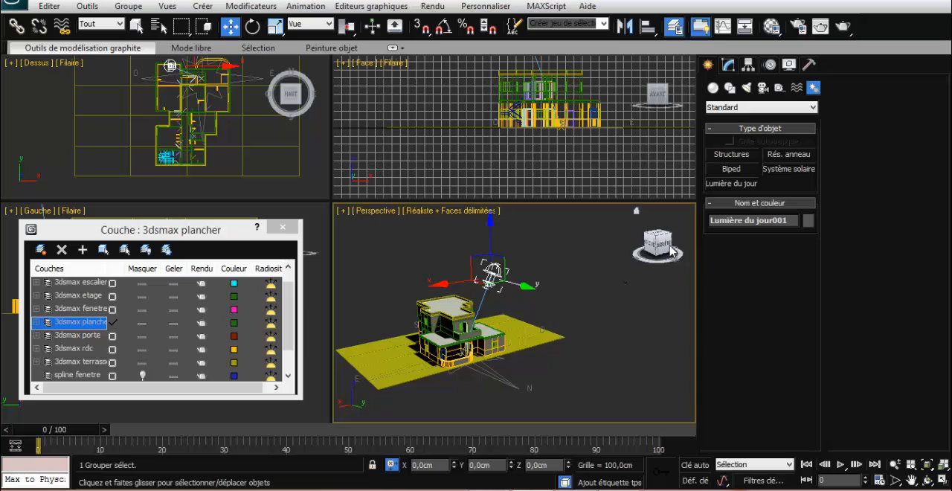
Render the Perspective view of the sunlit house from an elevated corner angle showing the flat roofs and curved terrace, and close the rendered image
drag(664, 253, 399, 241)
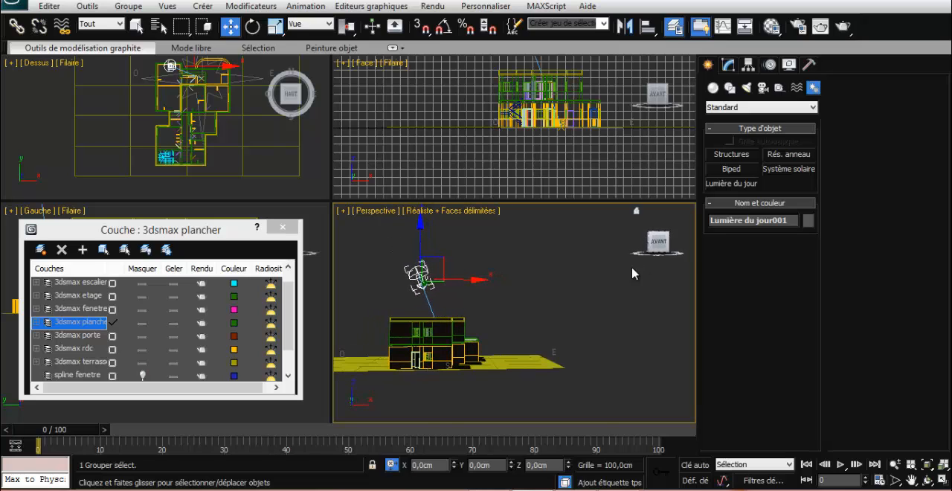
scroll(619, 282, up, 4)
middle_drag(526, 342, 596, 313)
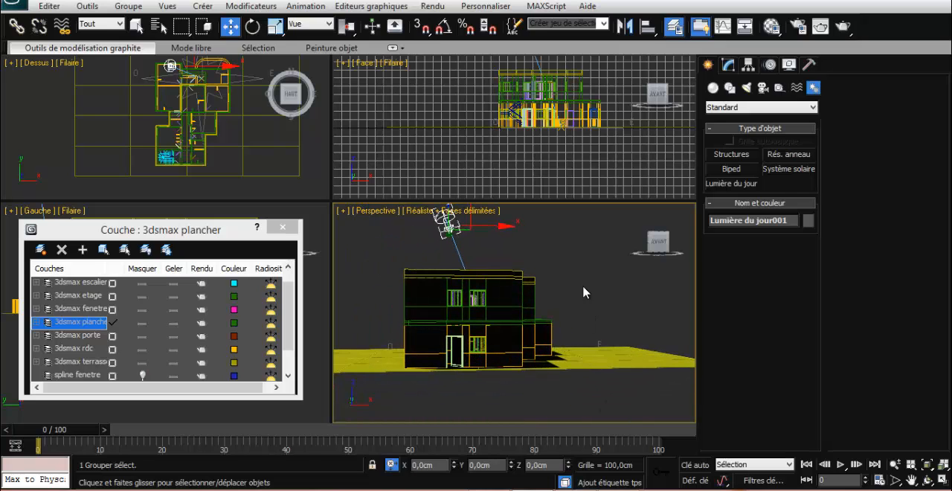
drag(660, 244, 537, 248)
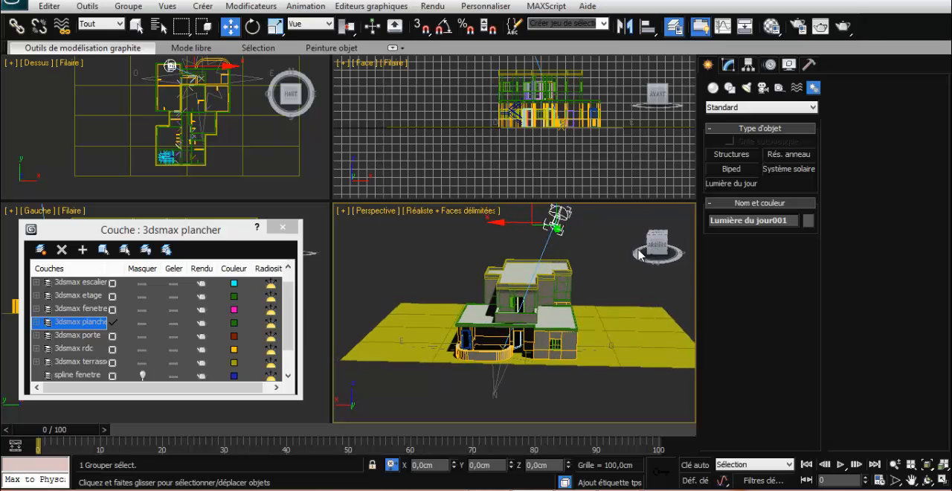
mouse_move(656, 252)
mouse_down()
mouse_move(633, 254)
mouse_move(654, 253)
mouse_up()
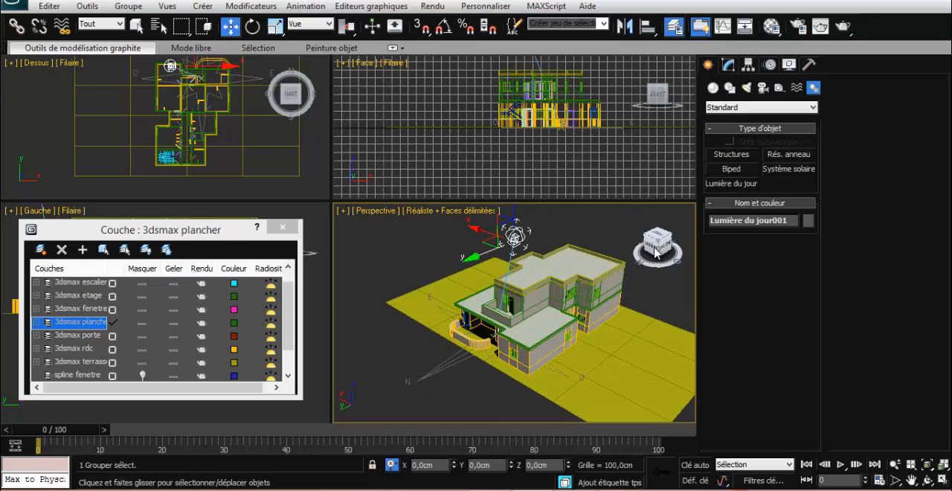
scroll(625, 252, up, 3)
middle_drag(670, 289, 623, 297)
key(shift+q)
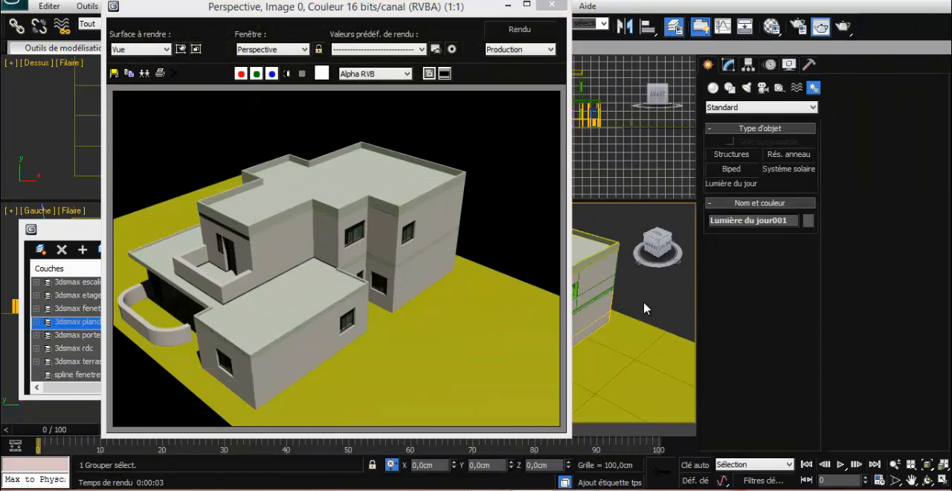
click(551, 4)
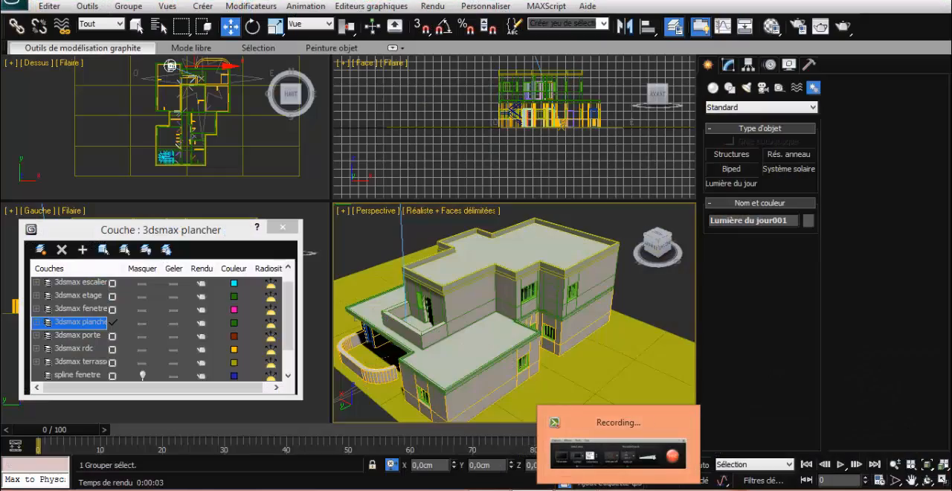
click(619, 490)
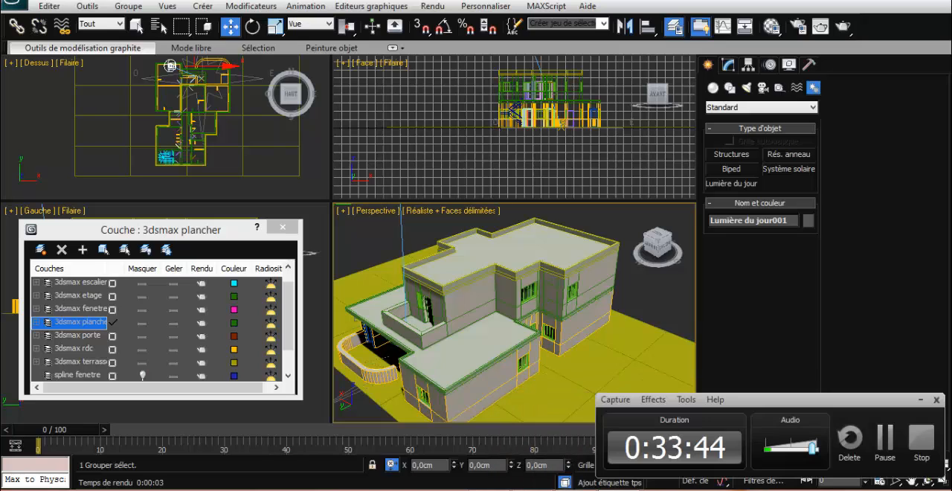
click(618, 489)
click(618, 489)
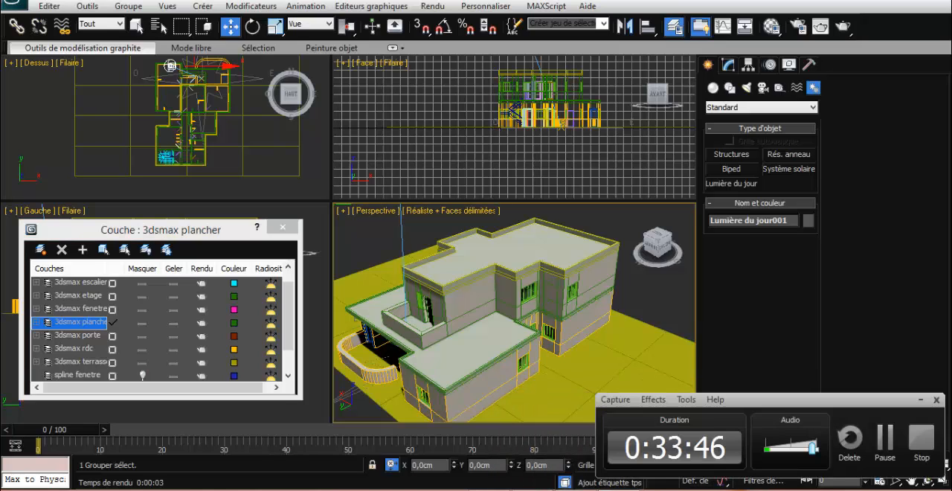